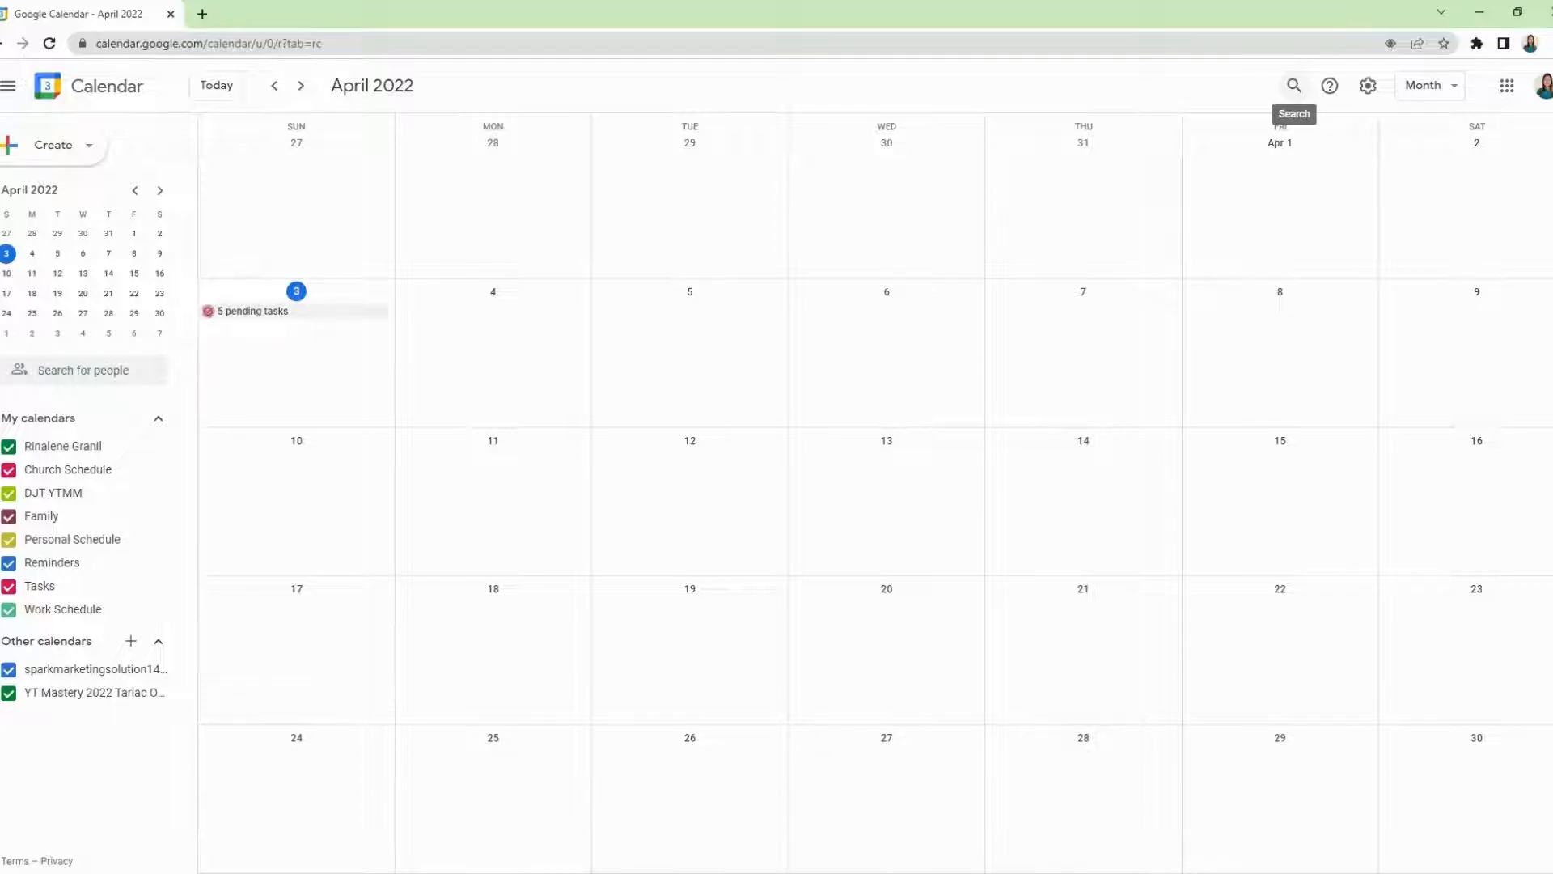
Search the calendars for "tasks"
{"action": "left_click", "coordinate": [1292, 91]}
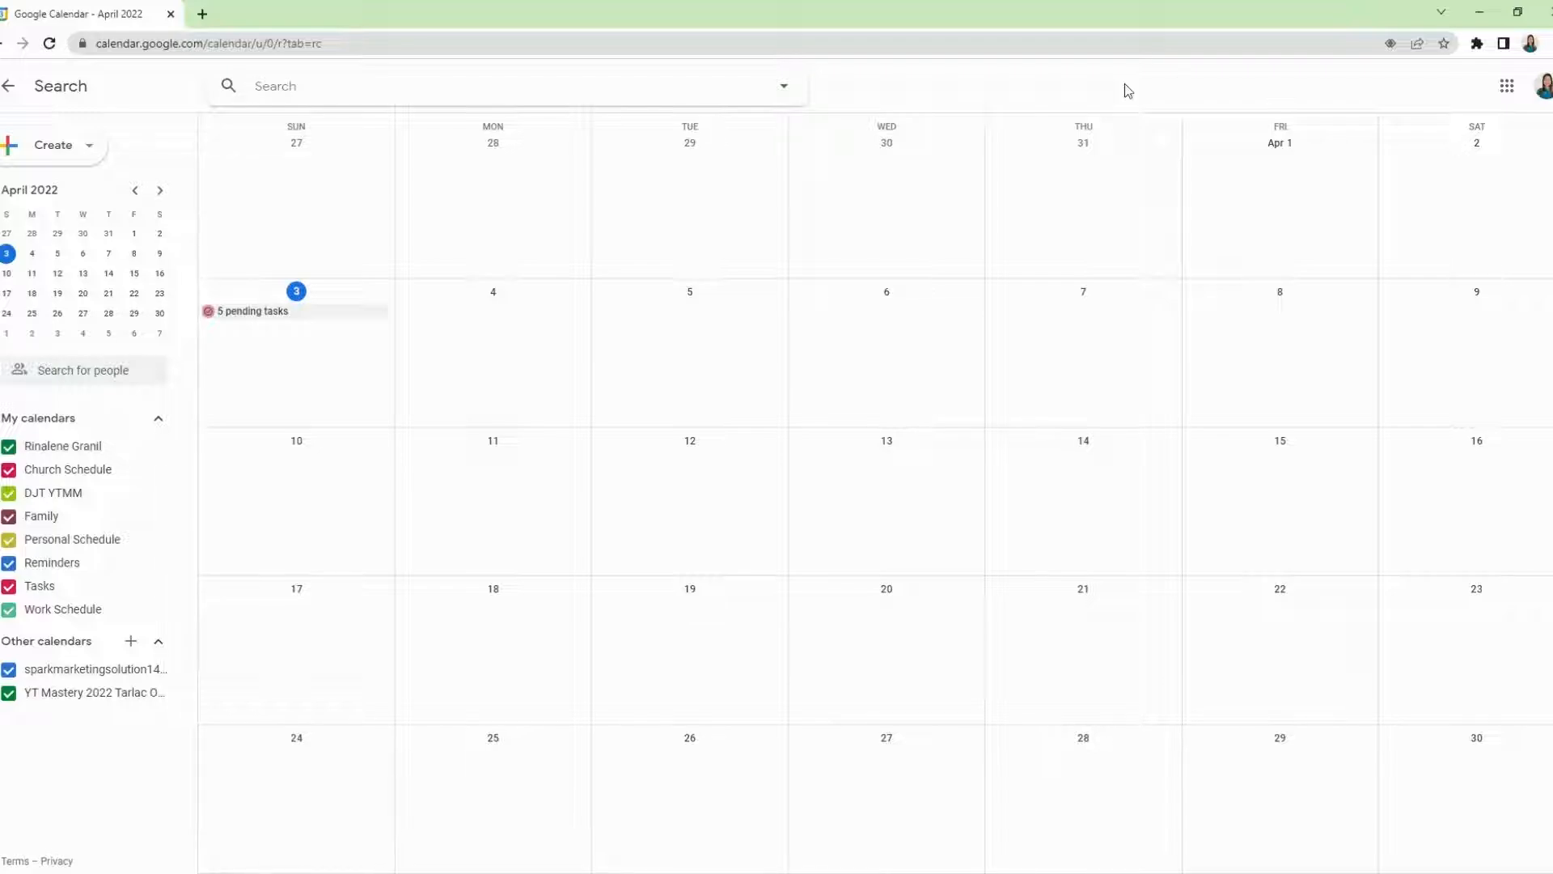
{"action": "type", "text": "tasks"}
{"action": "key", "text": "Return"}
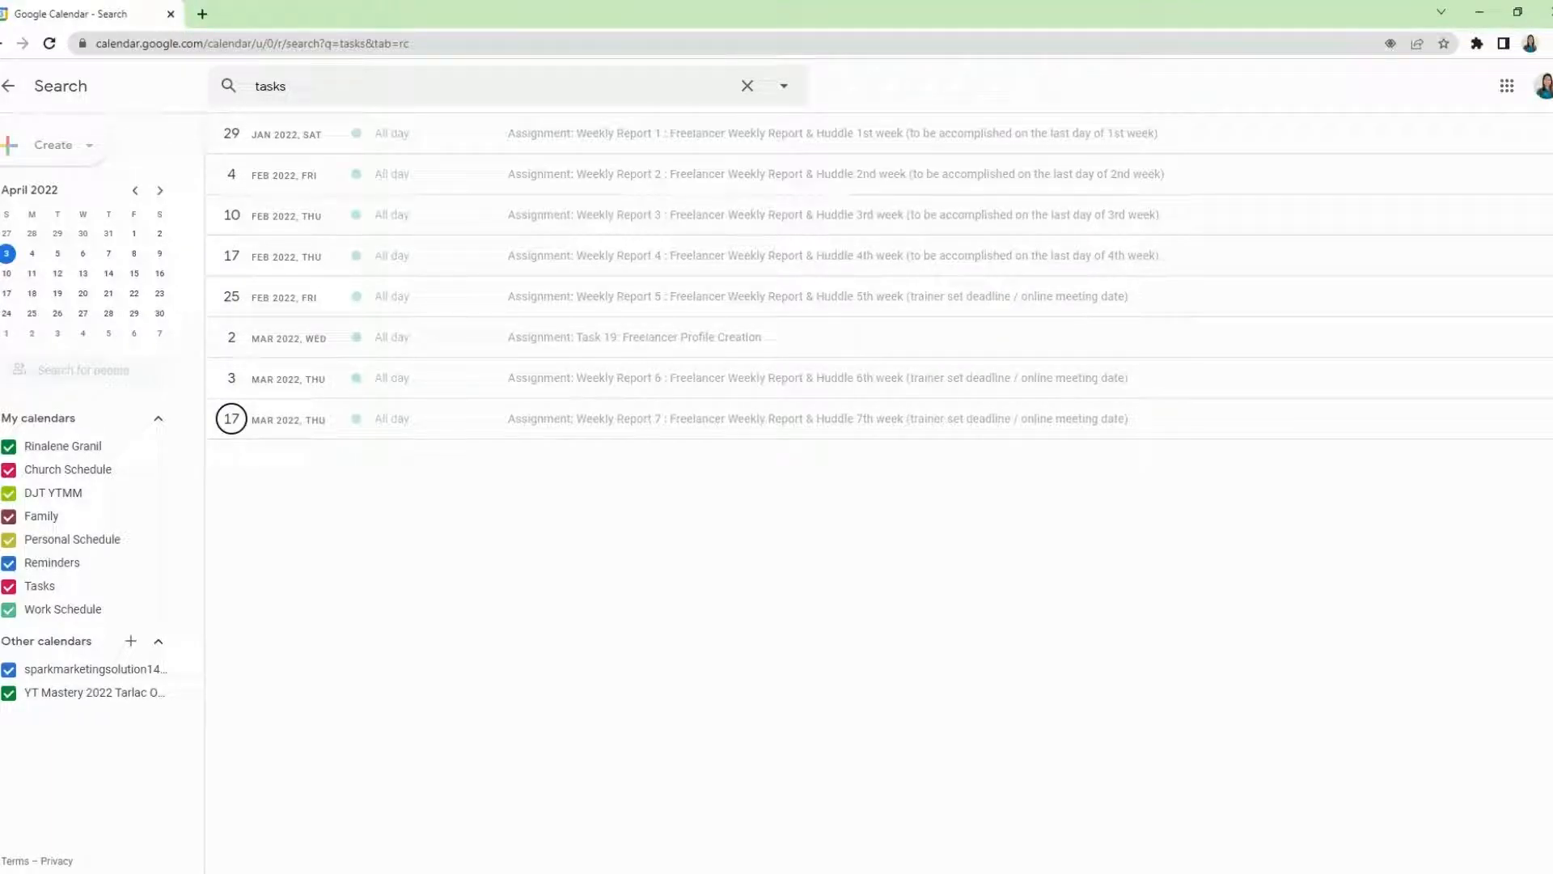
Examine the advanced search filters for calendar, location, excluded keywords and date range, and clear the search to return to the calendar
{"action": "left_click", "coordinate": [784, 86]}
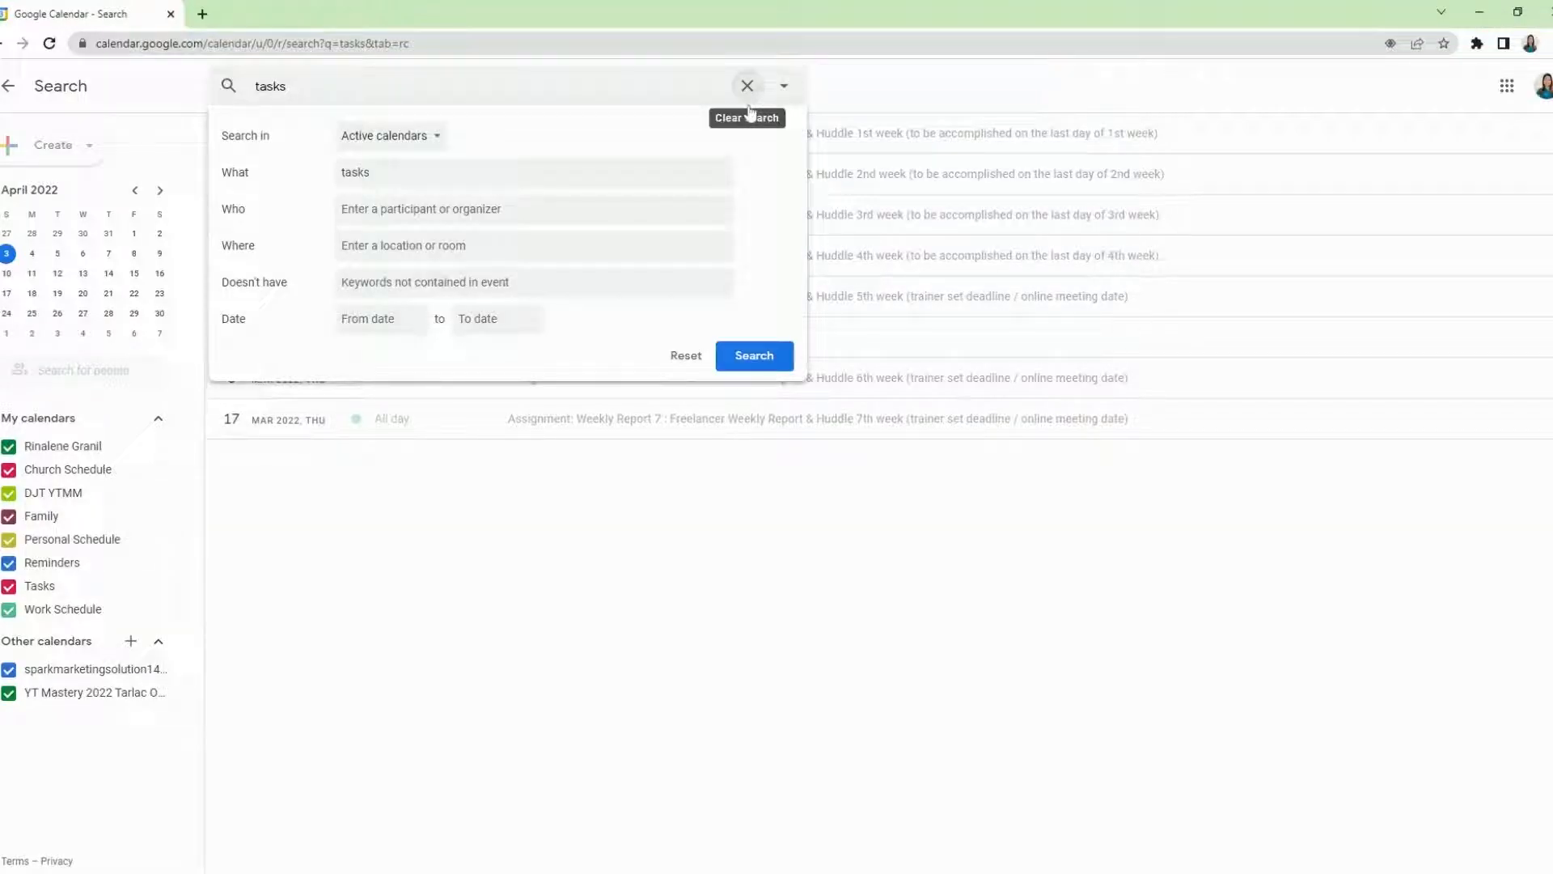
{"action": "left_click", "coordinate": [392, 138]}
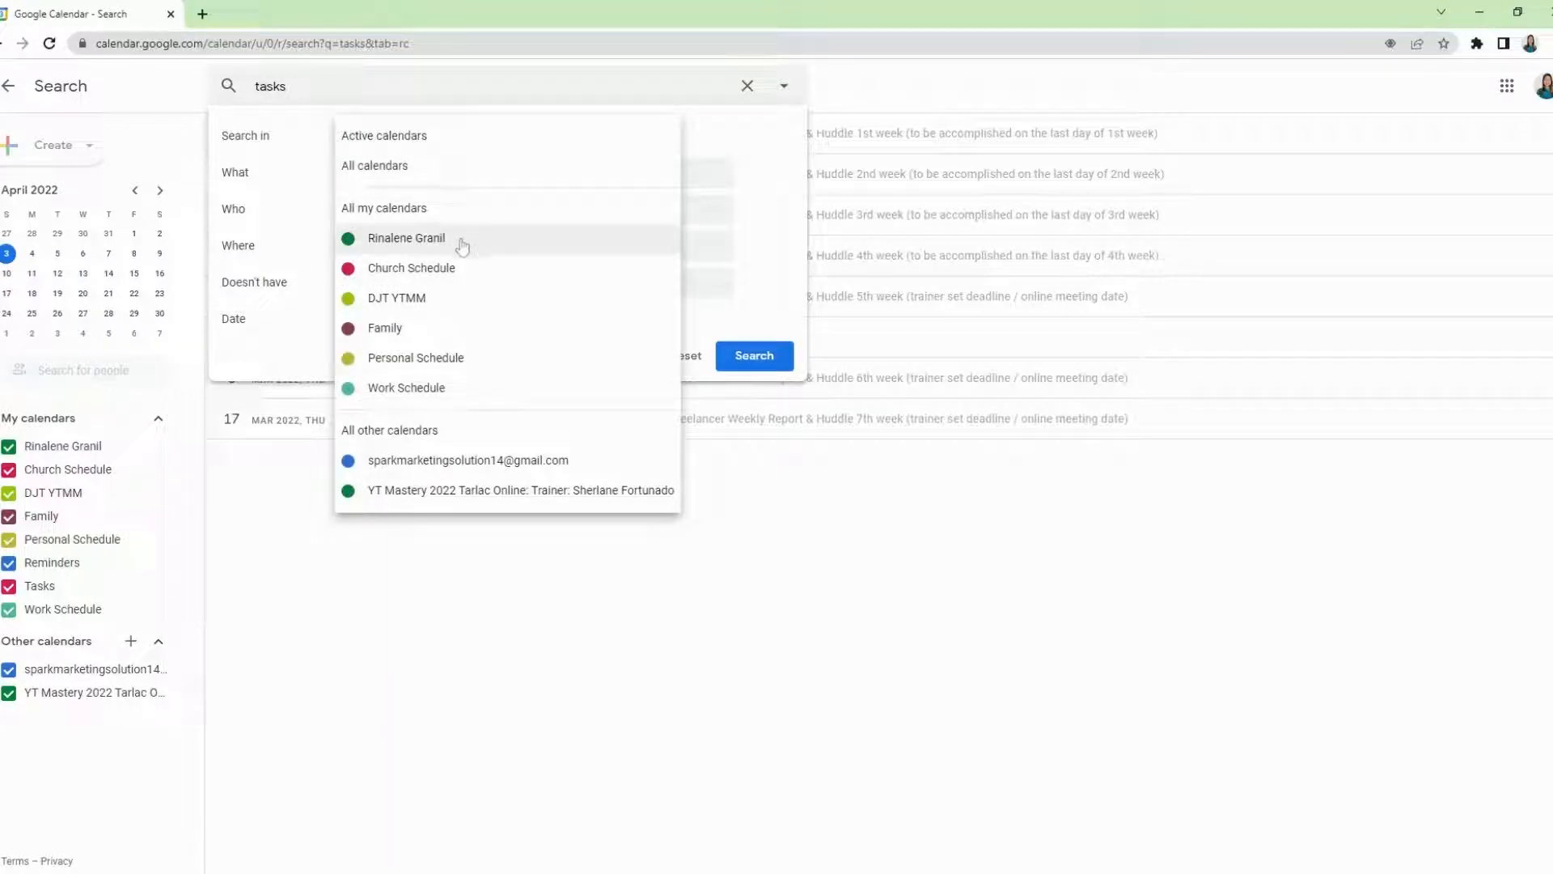
{"action": "left_click", "coordinate": [627, 136]}
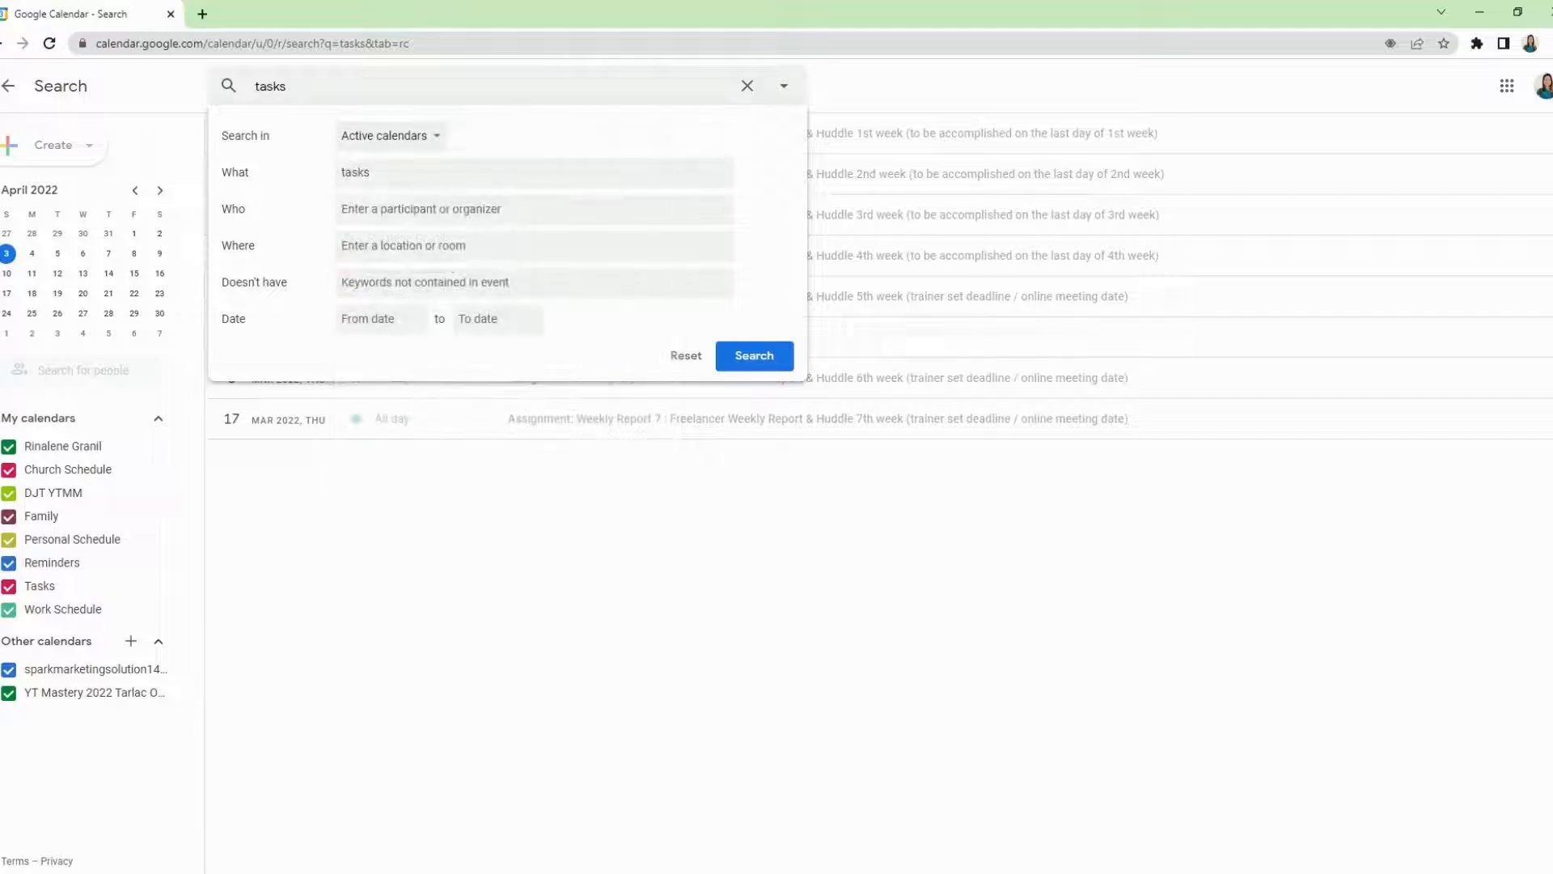
{"action": "left_click", "coordinate": [402, 245]}
{"action": "left_click", "coordinate": [398, 282]}
{"action": "left_click", "coordinate": [397, 318]}
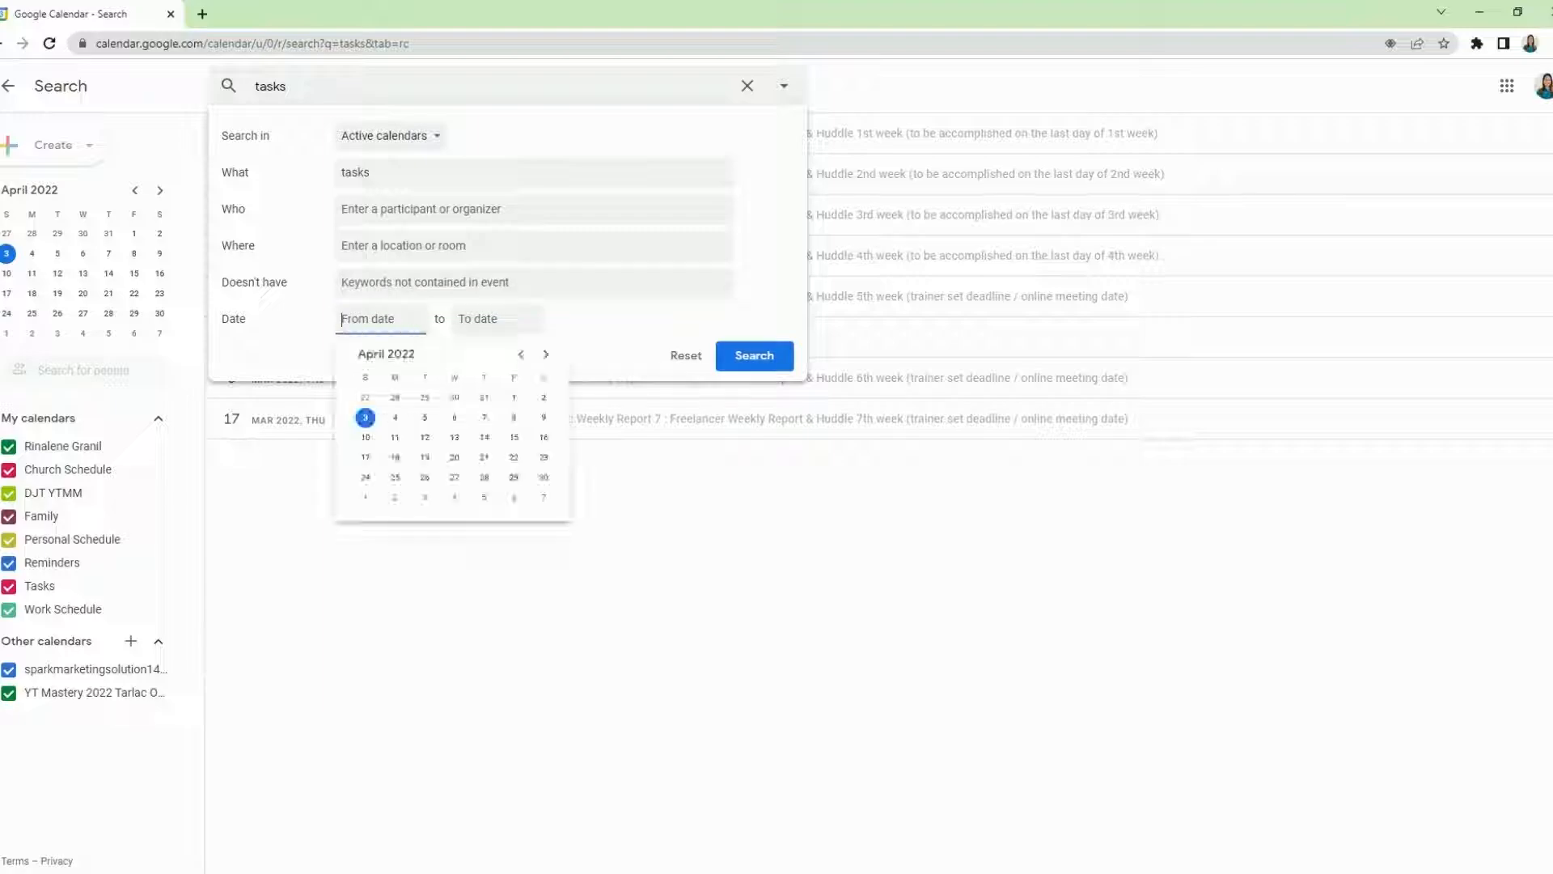
{"action": "left_click", "coordinate": [521, 355]}
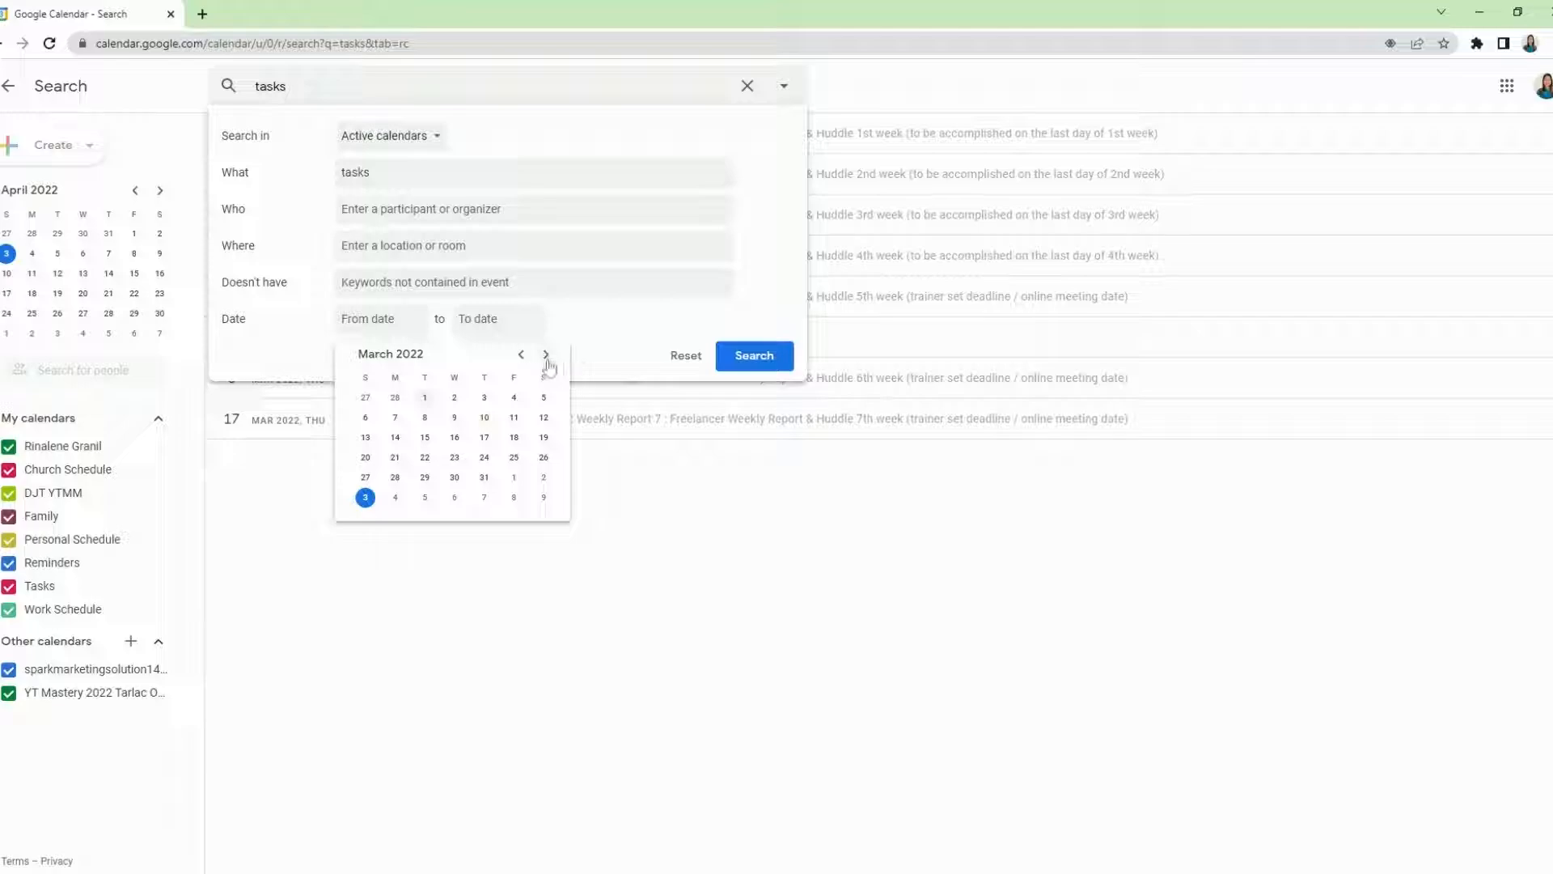
{"action": "left_click", "coordinate": [547, 357]}
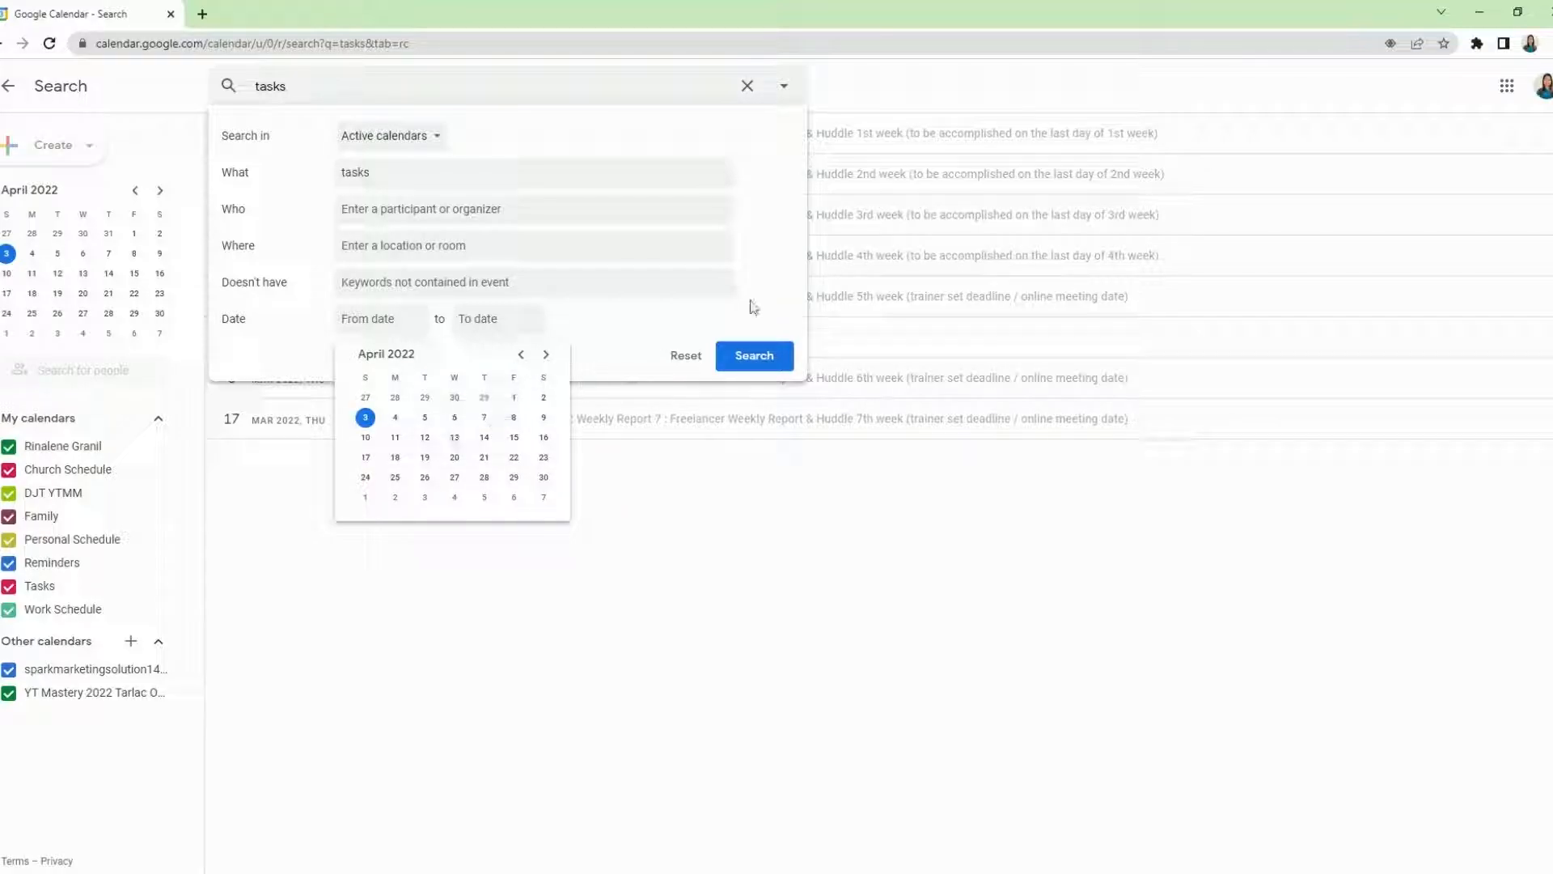
{"action": "left_click", "coordinate": [777, 91]}
{"action": "left_click", "coordinate": [779, 90]}
{"action": "left_click", "coordinate": [909, 101]}
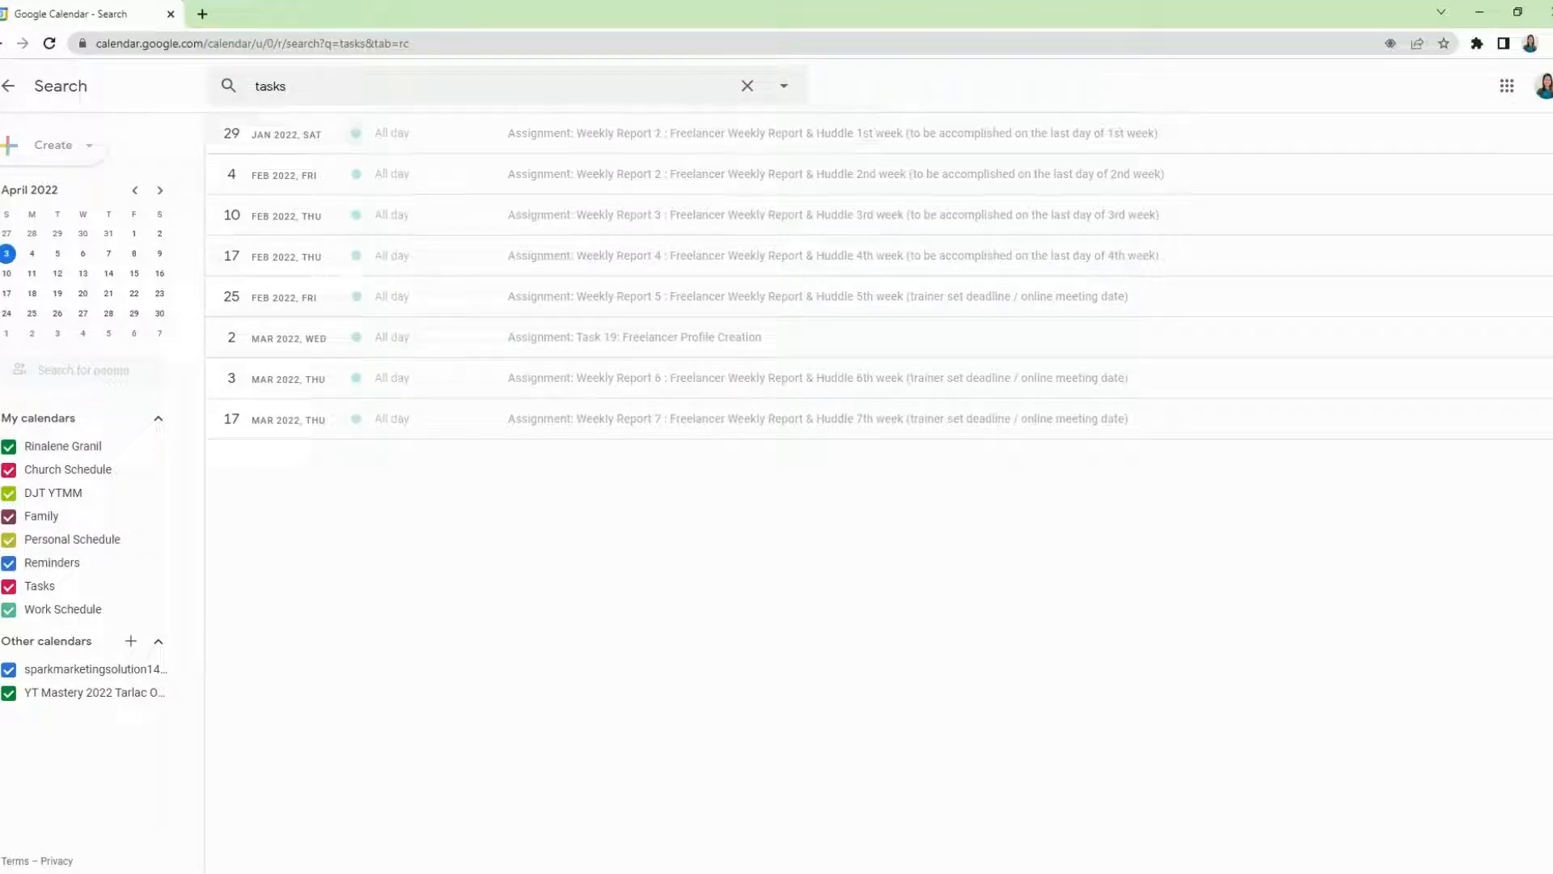
{"action": "left_click", "coordinate": [747, 86]}
{"action": "left_click", "coordinate": [8, 85]}
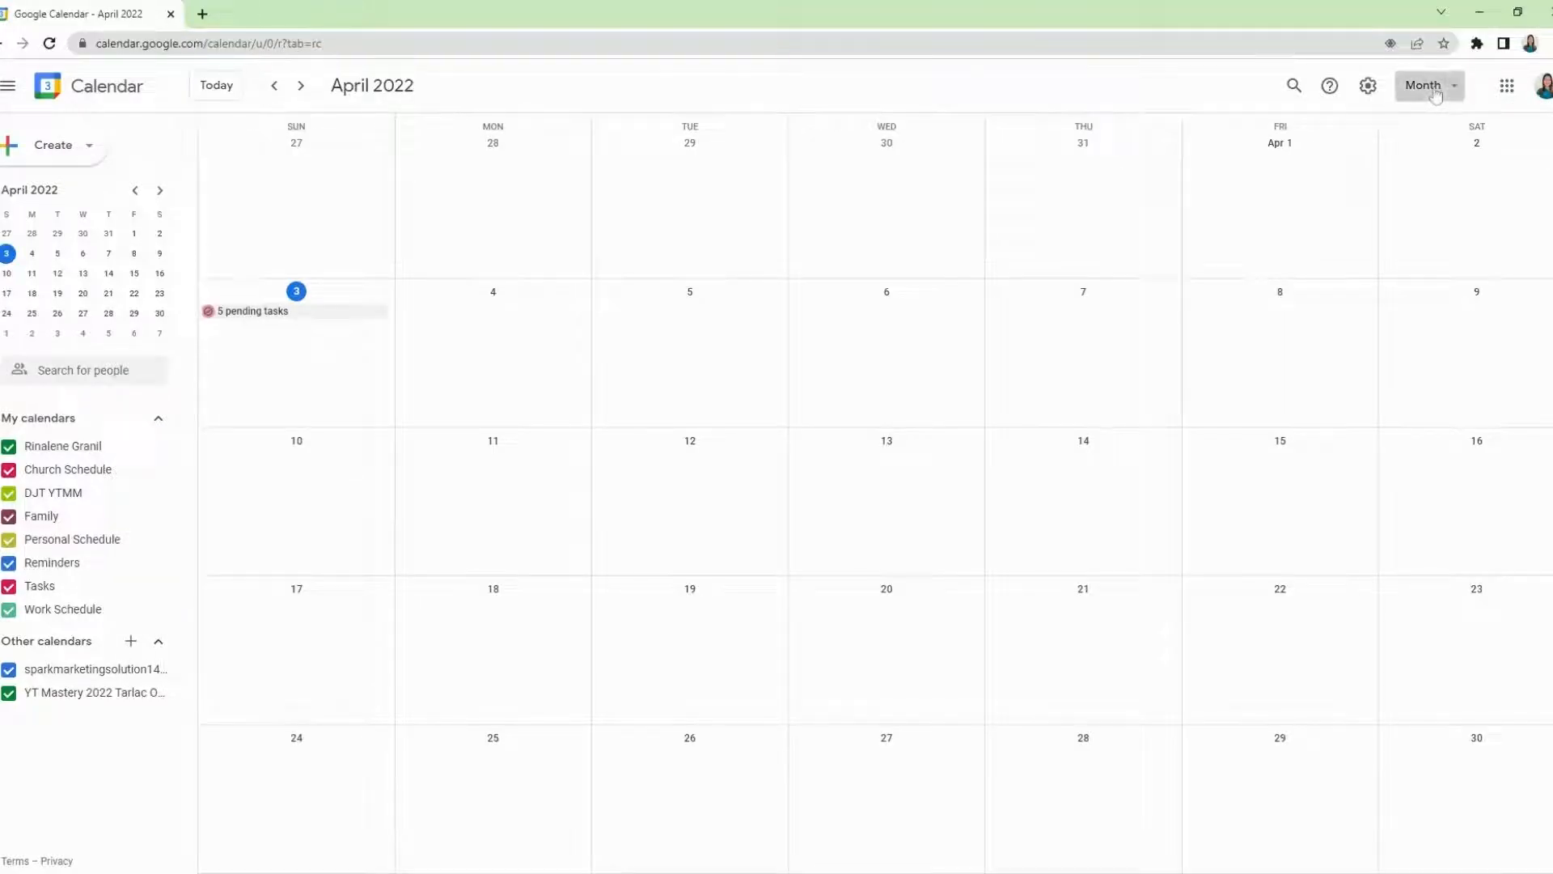
Display the calendar in day view and in week view
{"action": "left_click", "coordinate": [1436, 97]}
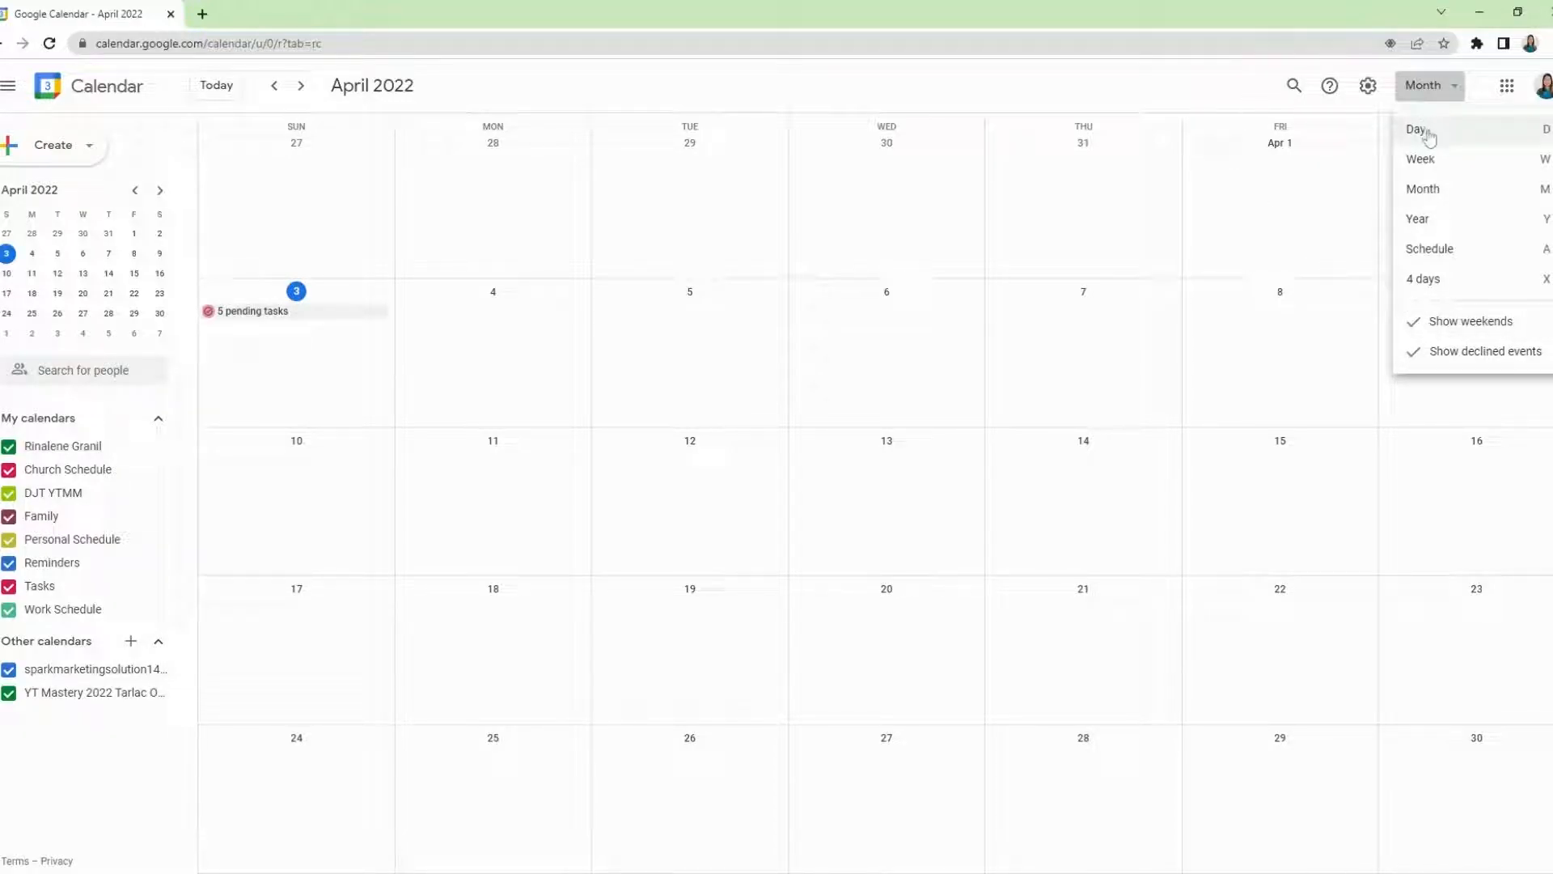
{"action": "left_click", "coordinate": [1431, 139]}
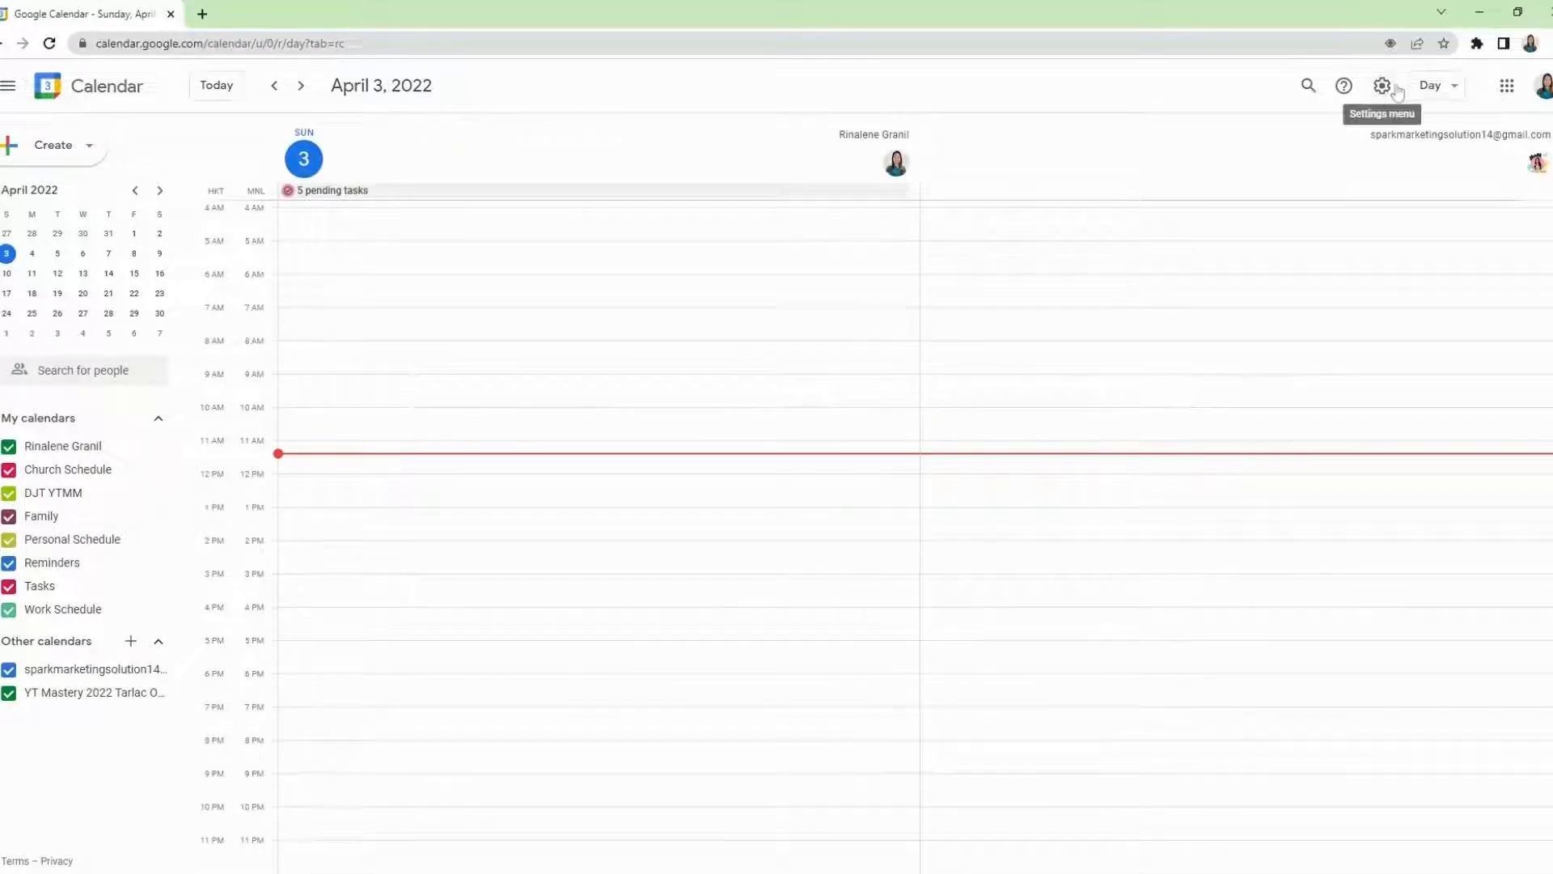
{"action": "left_click", "coordinate": [1428, 87]}
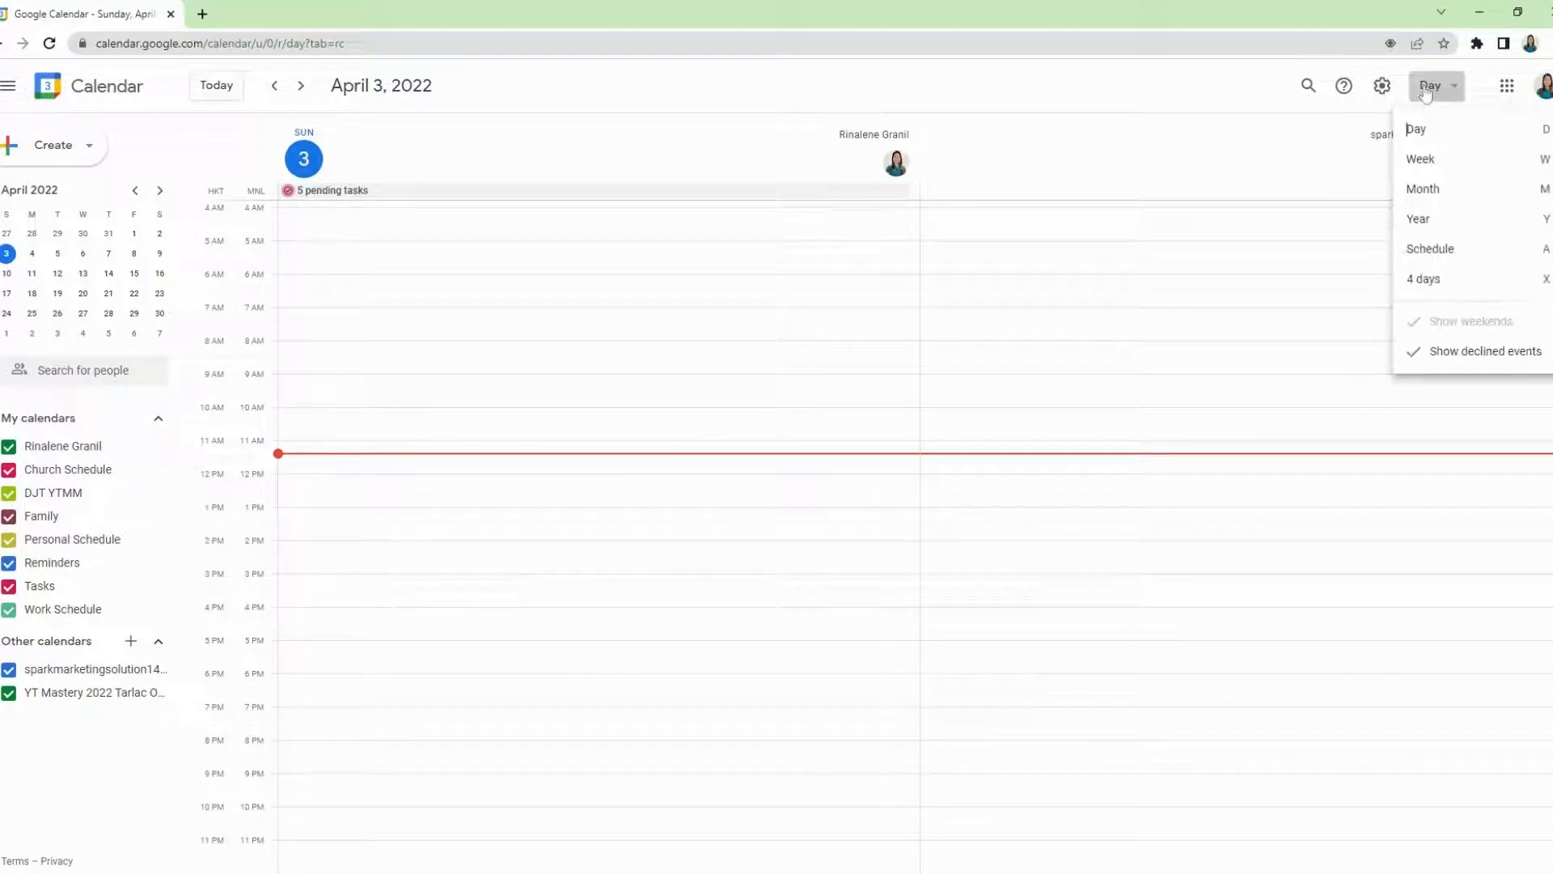
{"action": "left_click", "coordinate": [1448, 162]}
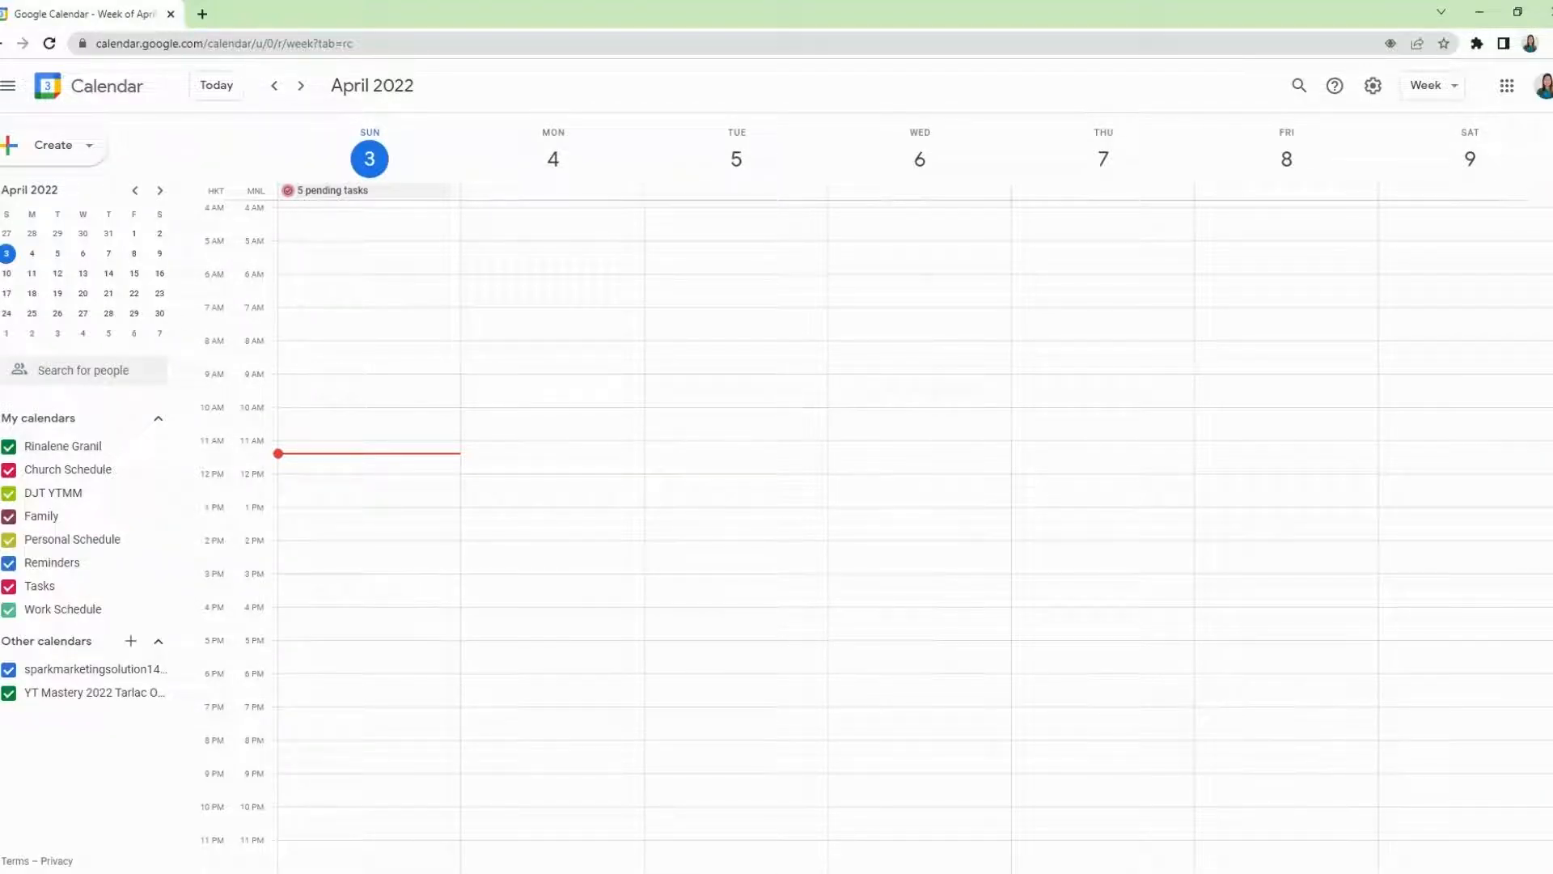
Hide the weekends in the week view and show them again
{"action": "left_click", "coordinate": [1453, 89]}
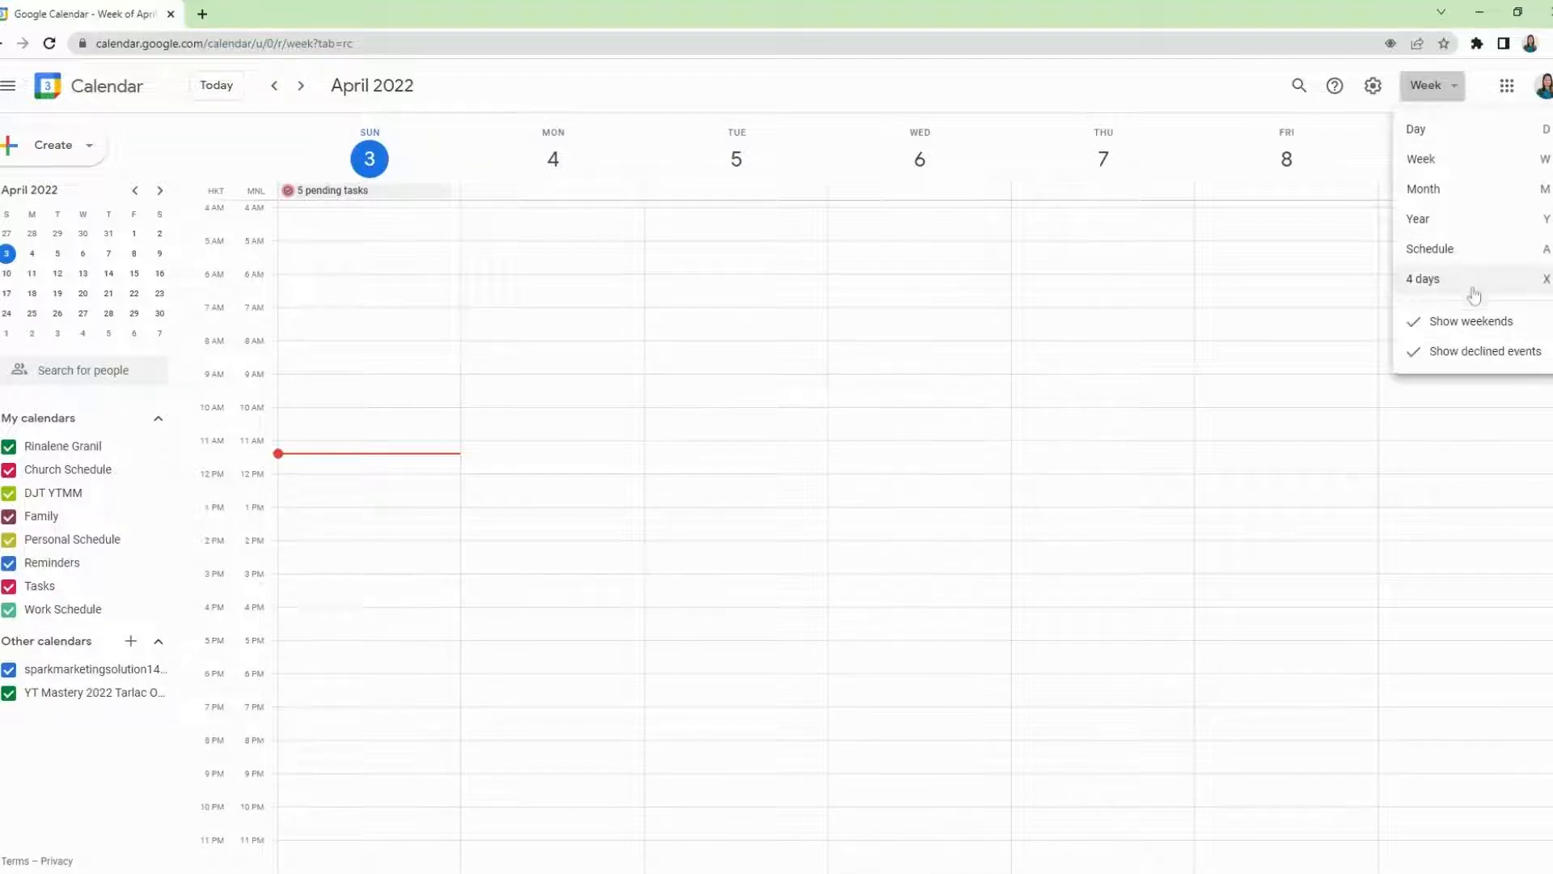
{"action": "left_click", "coordinate": [1454, 323]}
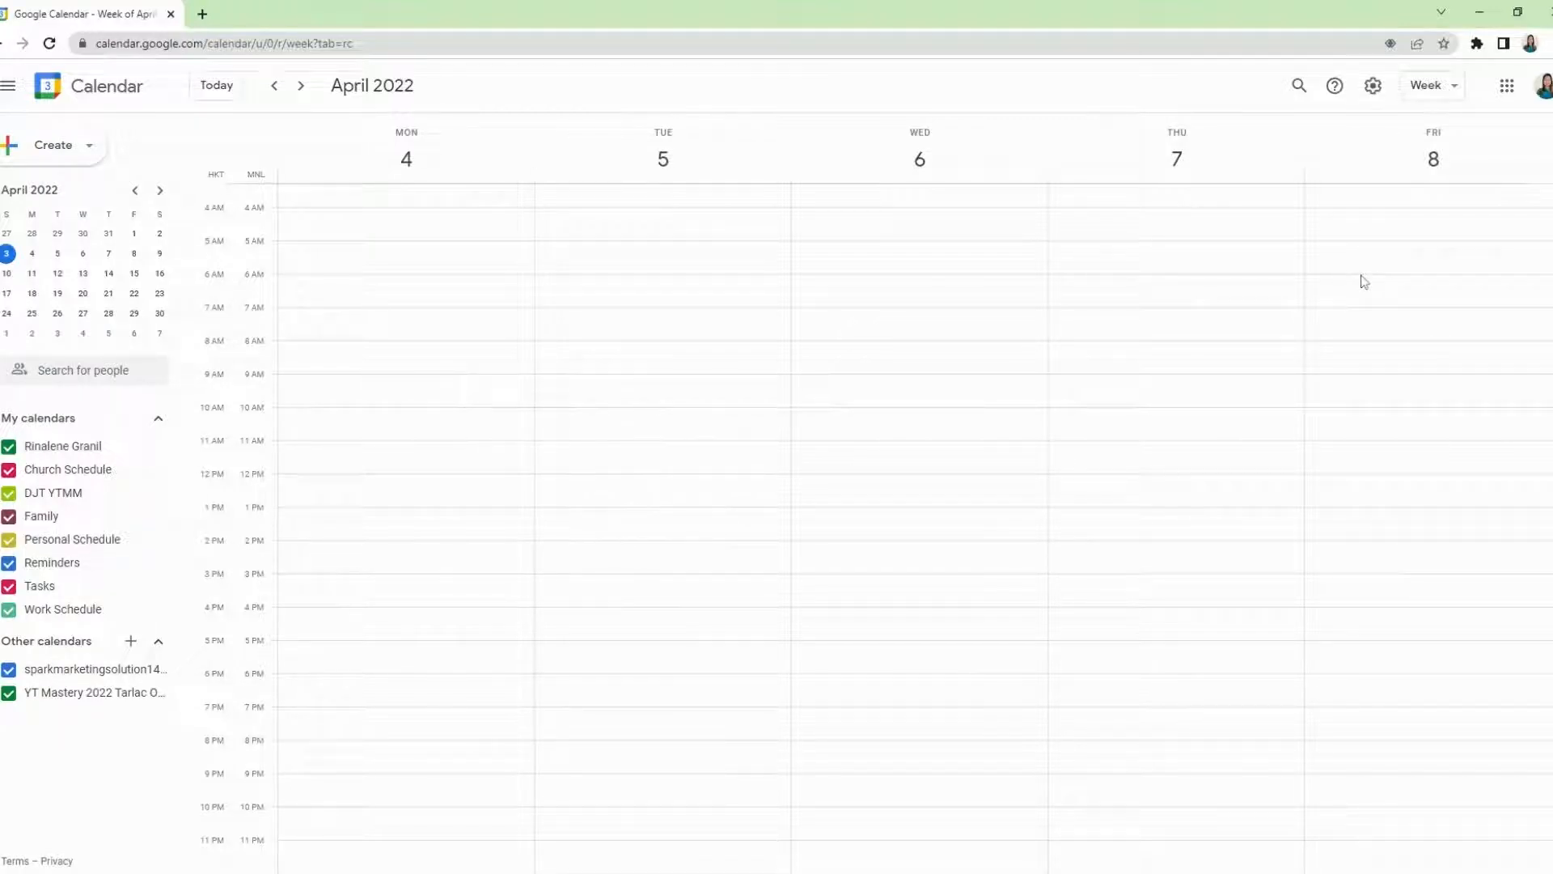
{"action": "left_click", "coordinate": [1453, 89]}
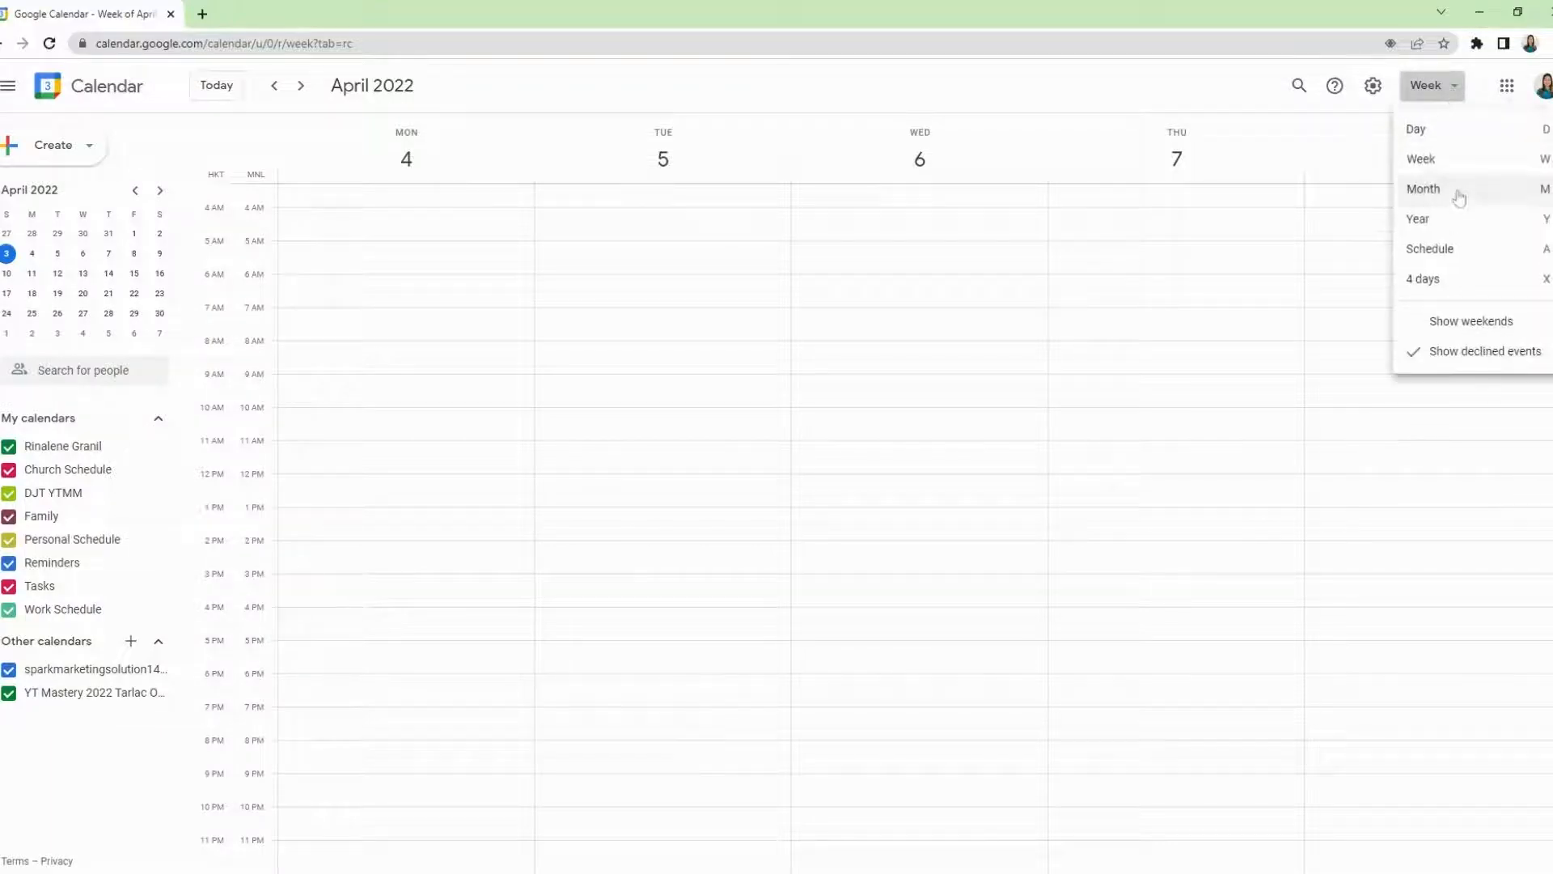
{"action": "left_click", "coordinate": [1480, 332]}
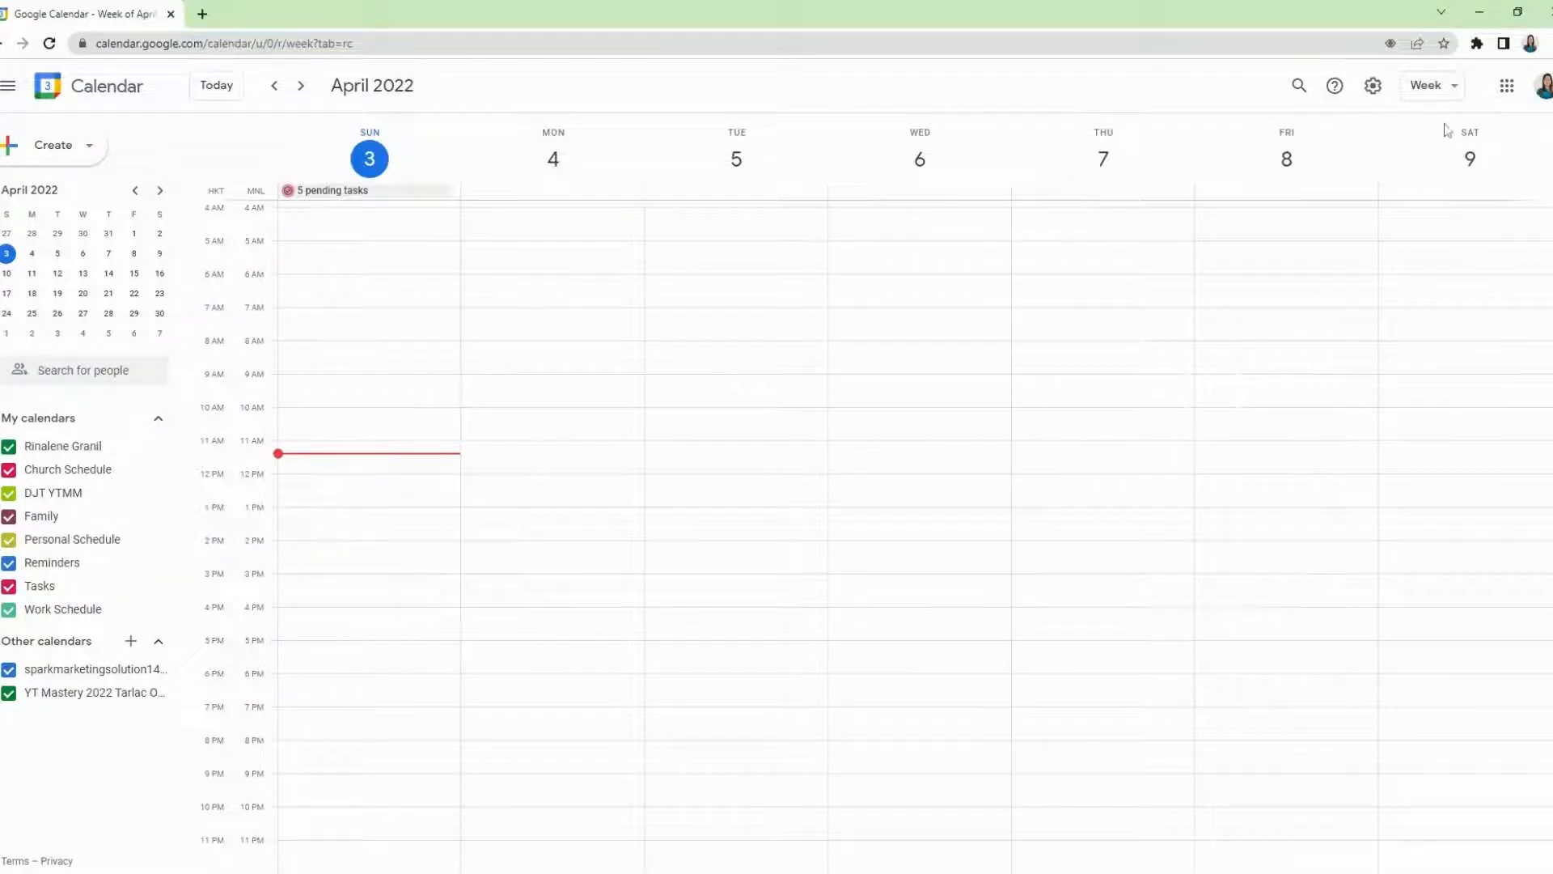
Display the calendar in month view and in year view
{"action": "left_click", "coordinate": [1443, 90]}
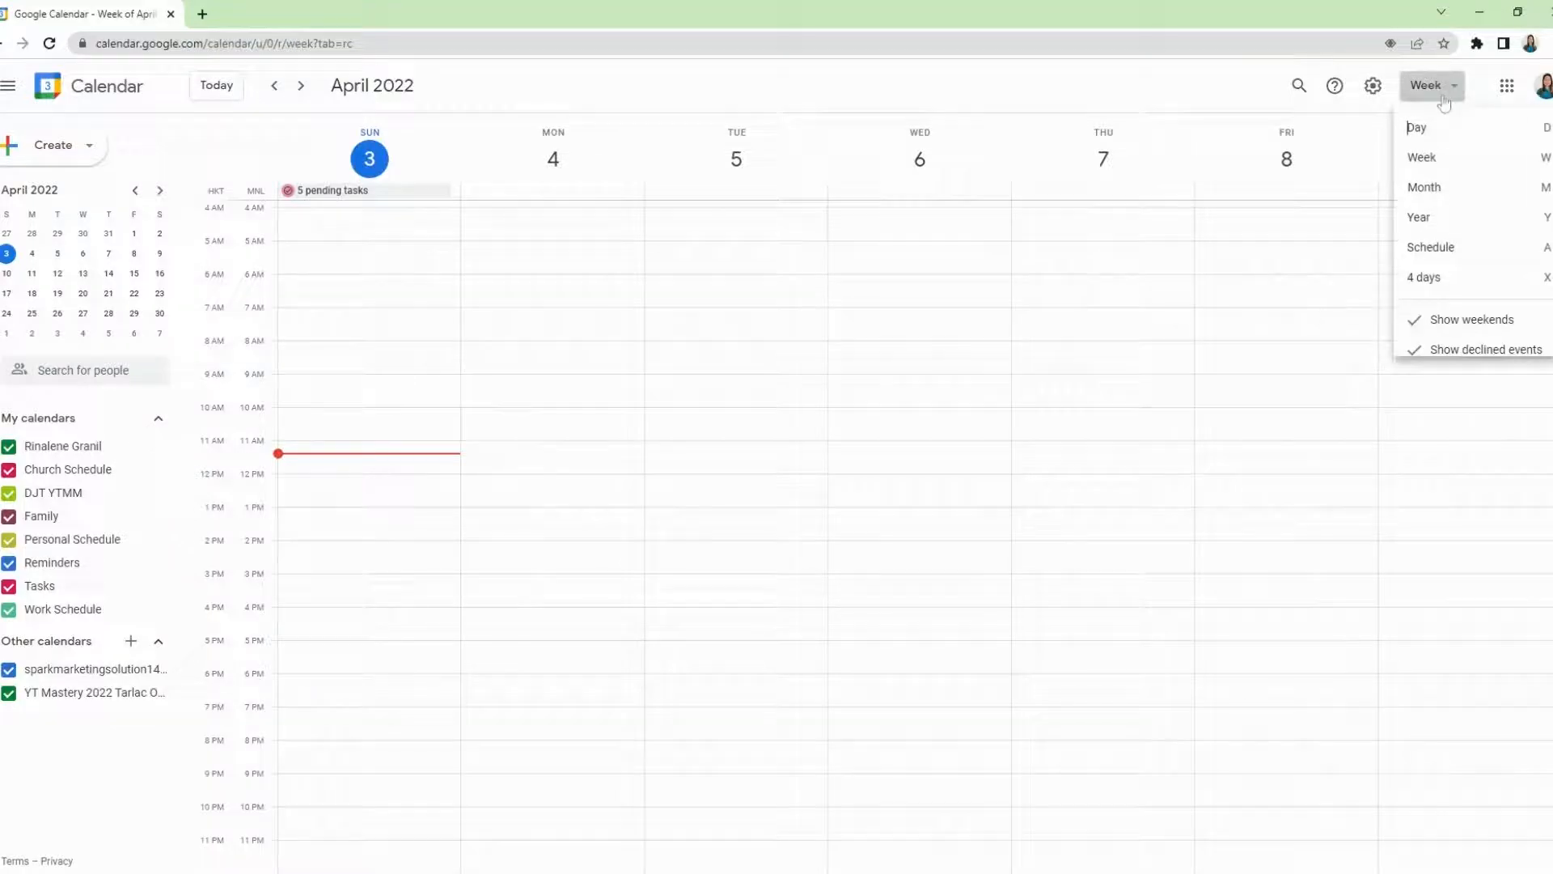
{"action": "left_click", "coordinate": [1444, 194]}
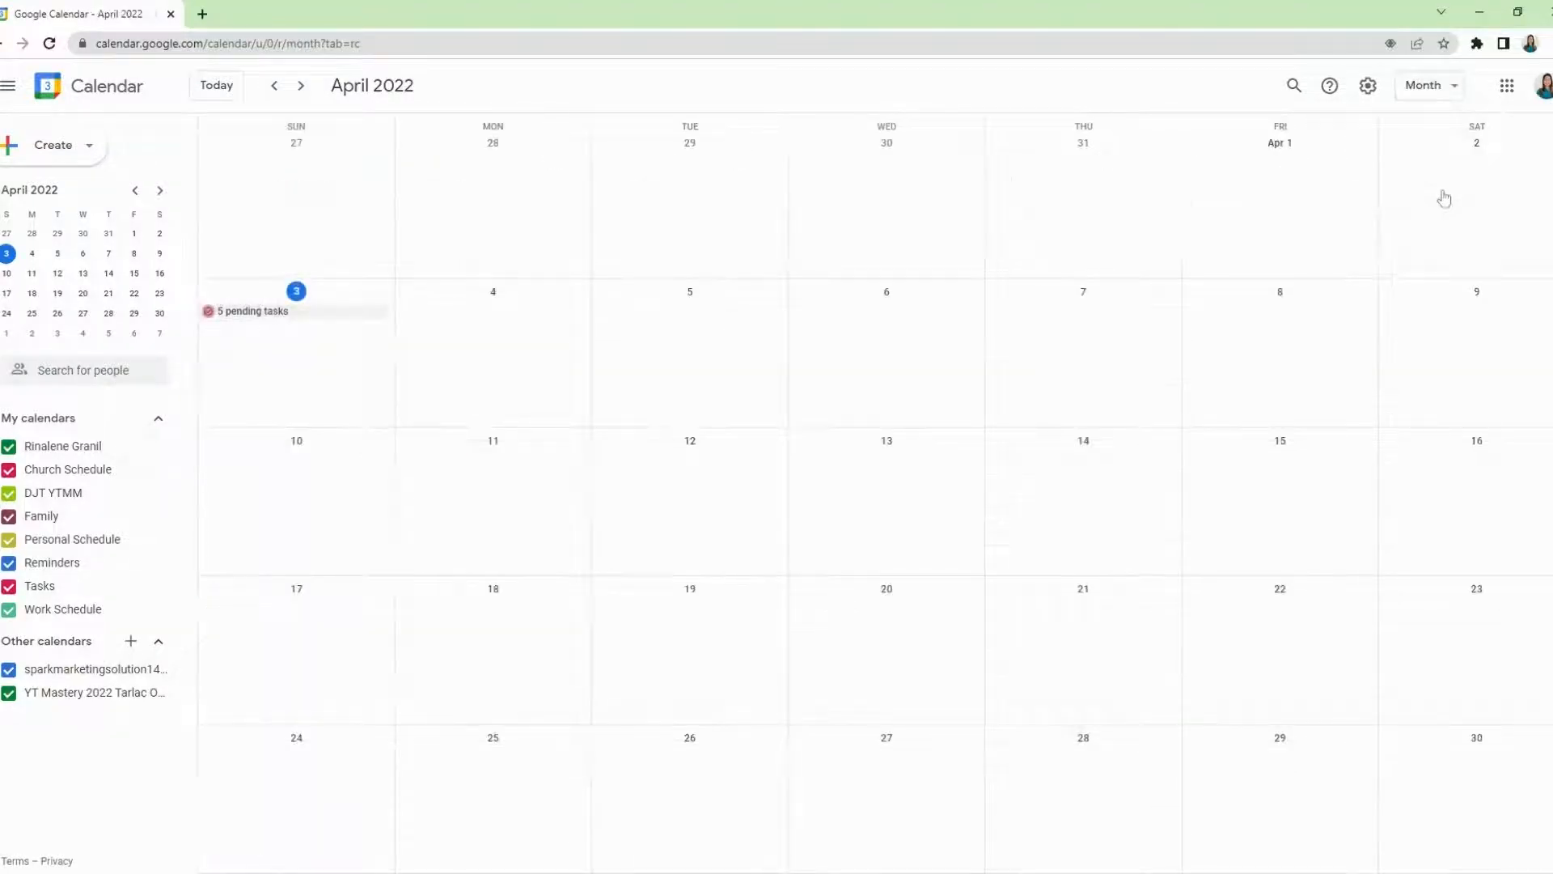
{"action": "left_click", "coordinate": [1430, 86]}
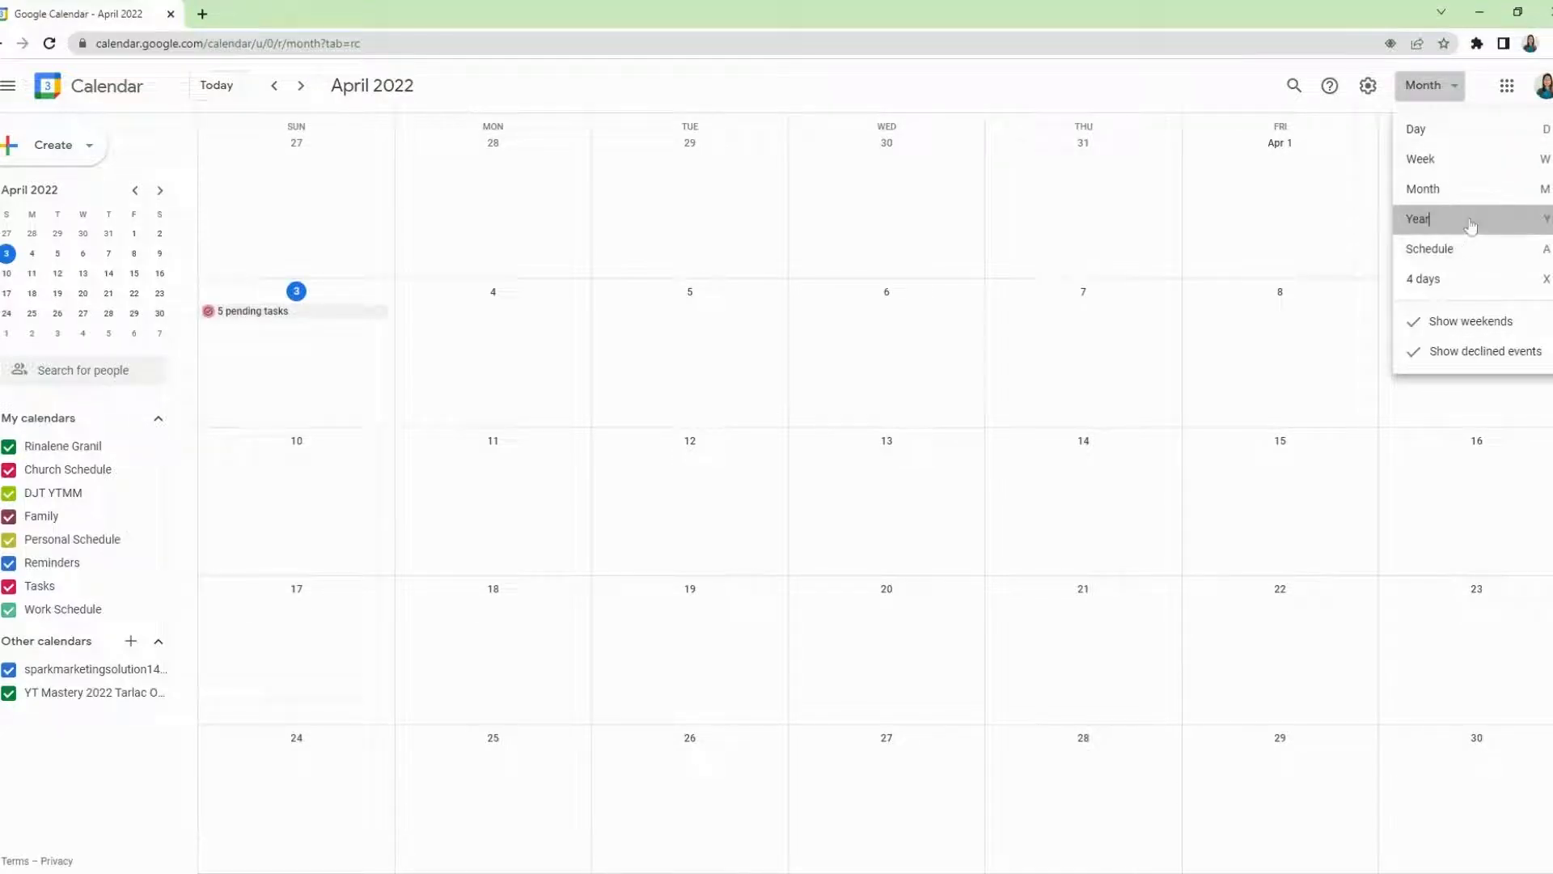
{"action": "left_click", "coordinate": [1468, 220]}
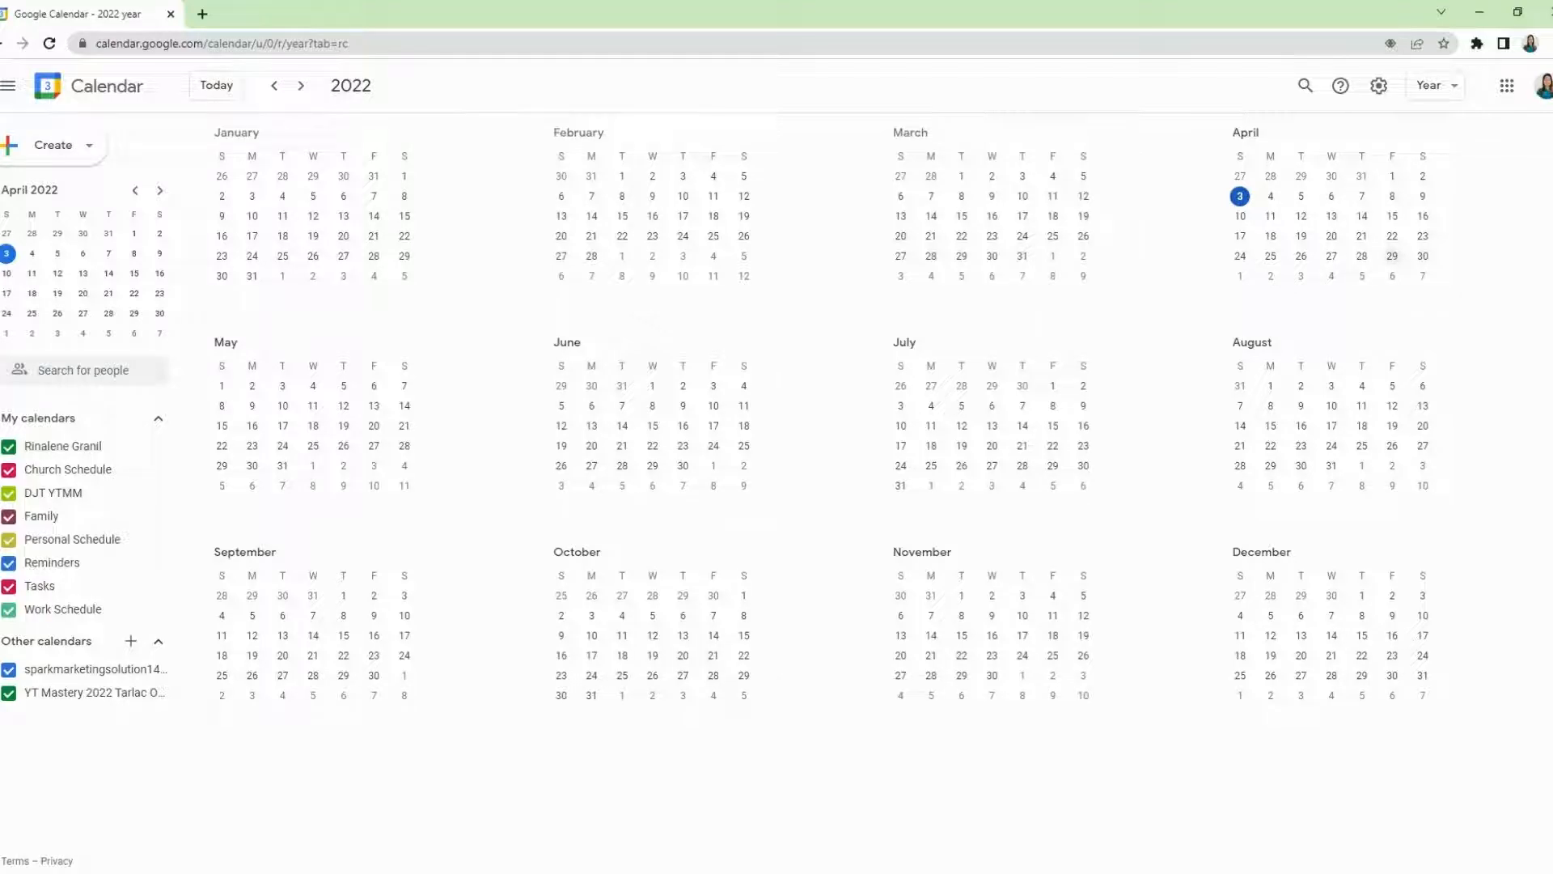
Display the calendar in the 4 days view and return to the week view
{"action": "left_click", "coordinate": [1430, 85]}
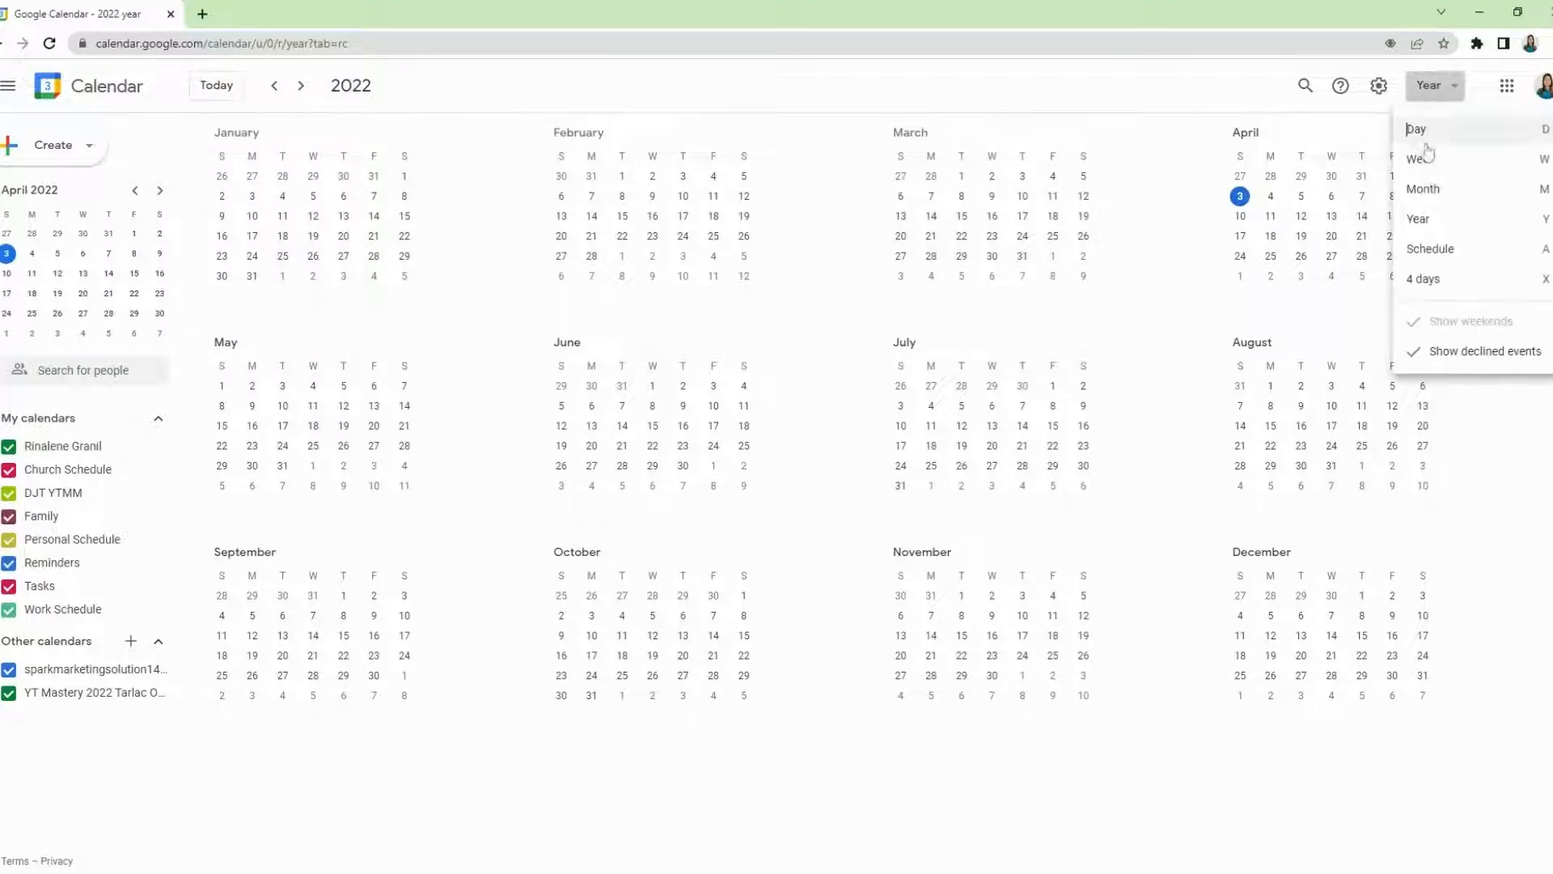
{"action": "left_click", "coordinate": [1425, 279]}
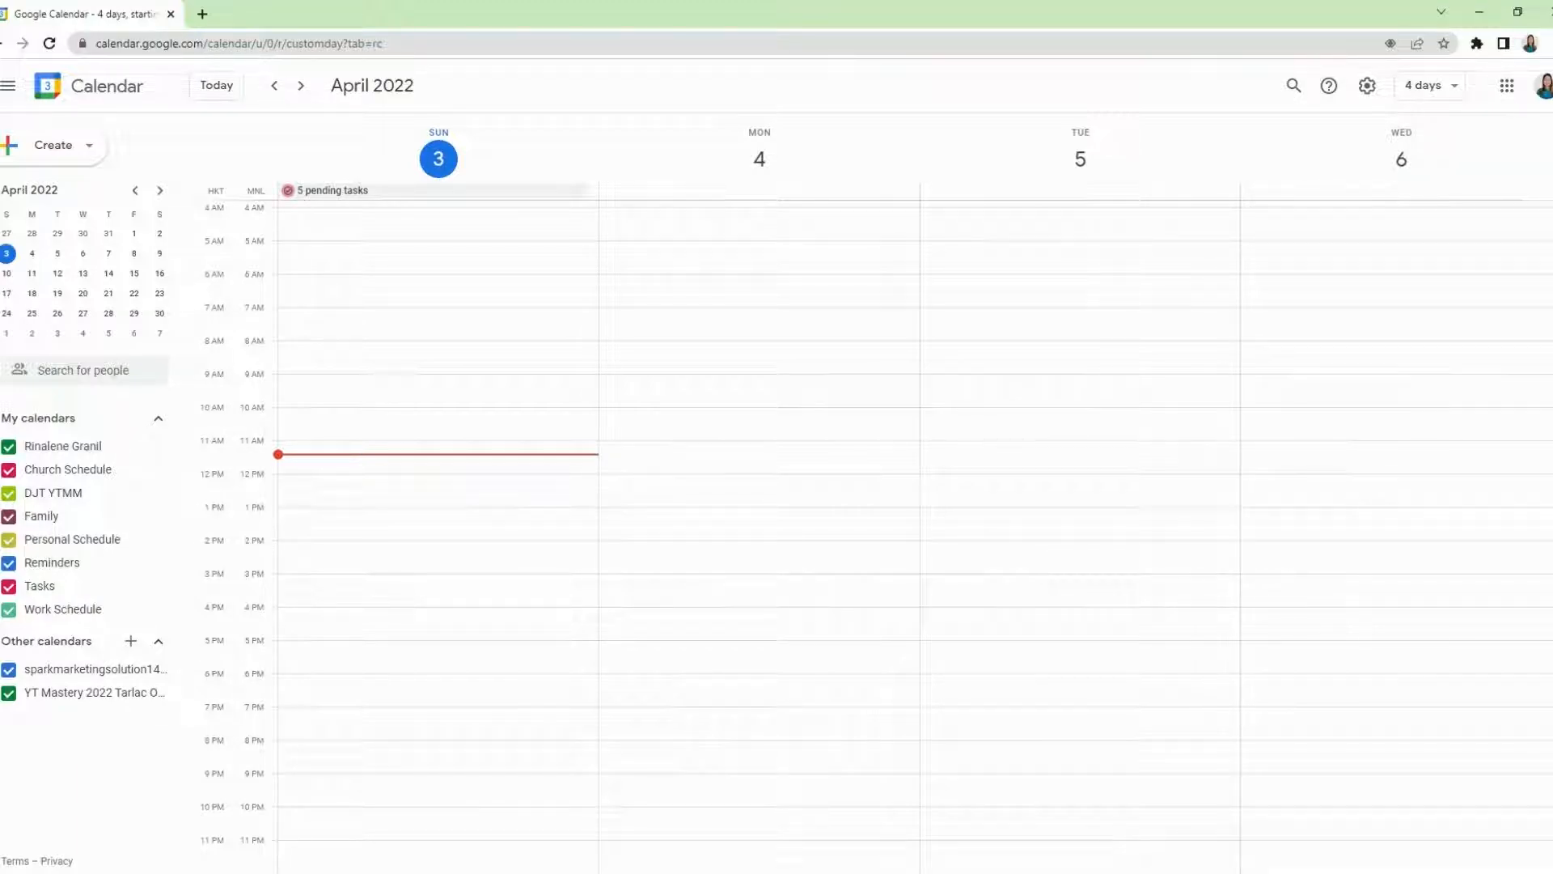
{"action": "key", "text": "w"}
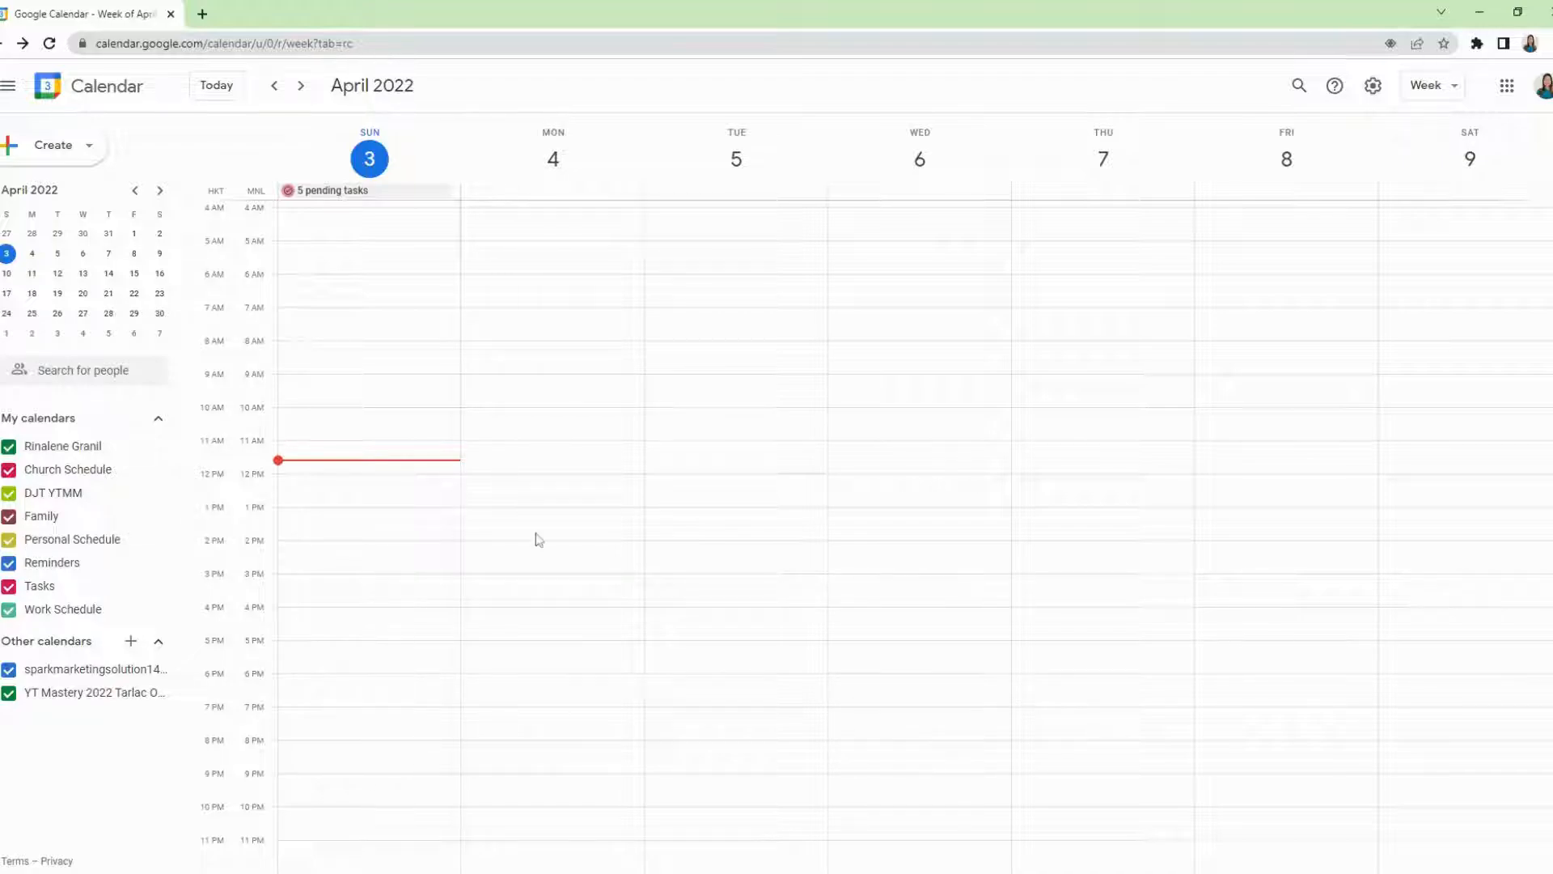
Create an event titled "Tutorial" on Monday, April 4 from 10:00am to 11:00am and save it
{"action": "left_click", "coordinate": [49, 145]}
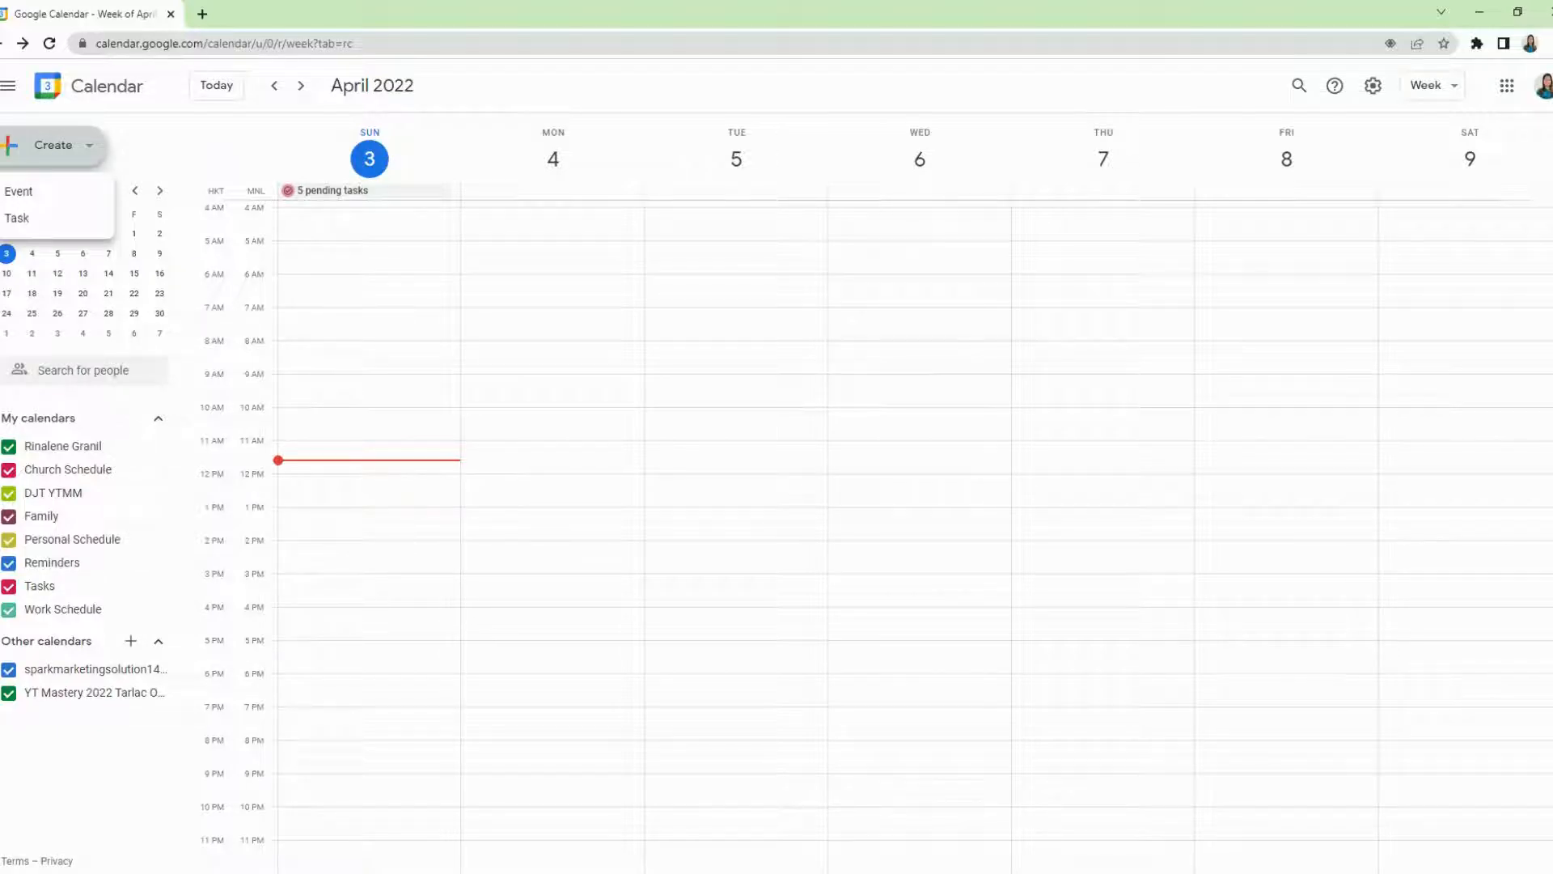
{"action": "left_click", "coordinate": [471, 419]}
{"action": "left_click", "coordinate": [477, 422]}
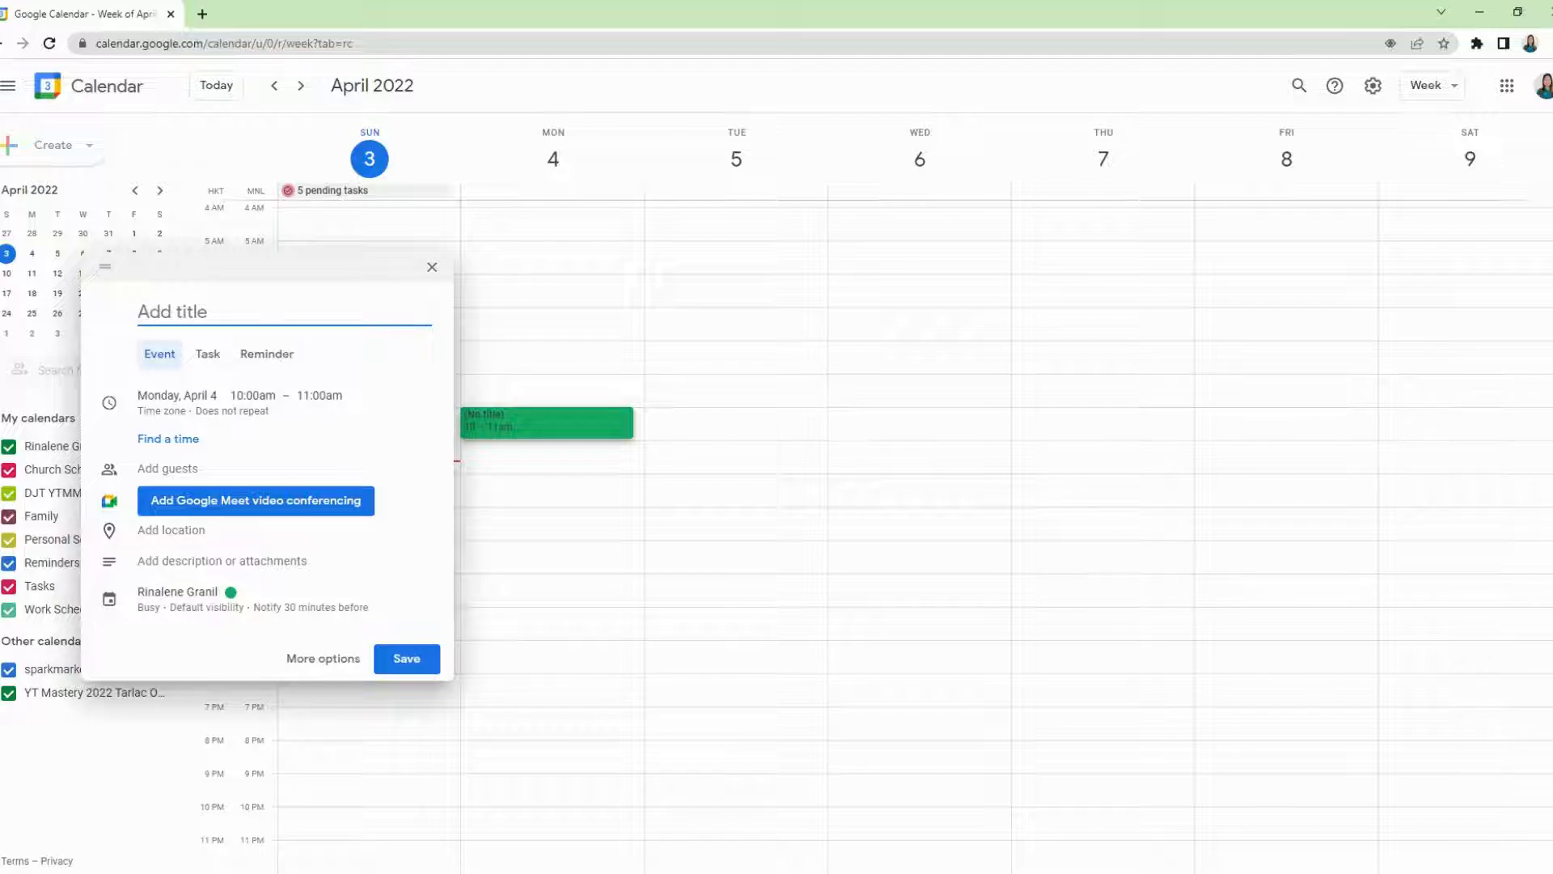
{"action": "type", "text": "Tutorial"}
{"action": "left_click", "coordinate": [424, 671]}
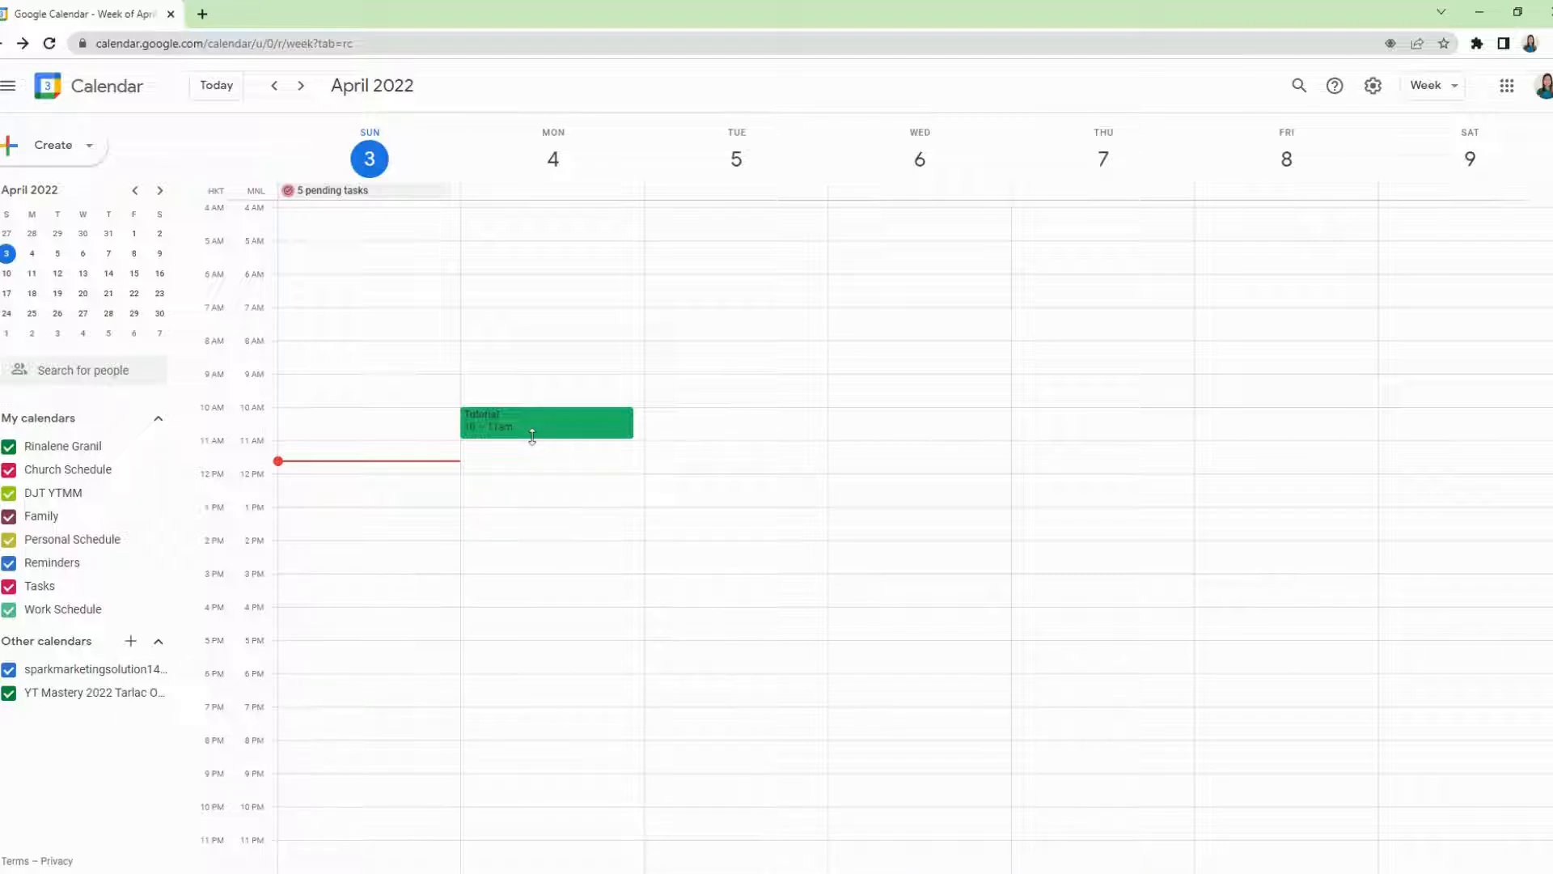
Extend the Tutorial event to four hours and move it to Tuesday, April 5, from 4 to 8pm
{"action": "left_click_drag", "start_coordinate": [532, 437], "coordinate": [542, 543]}
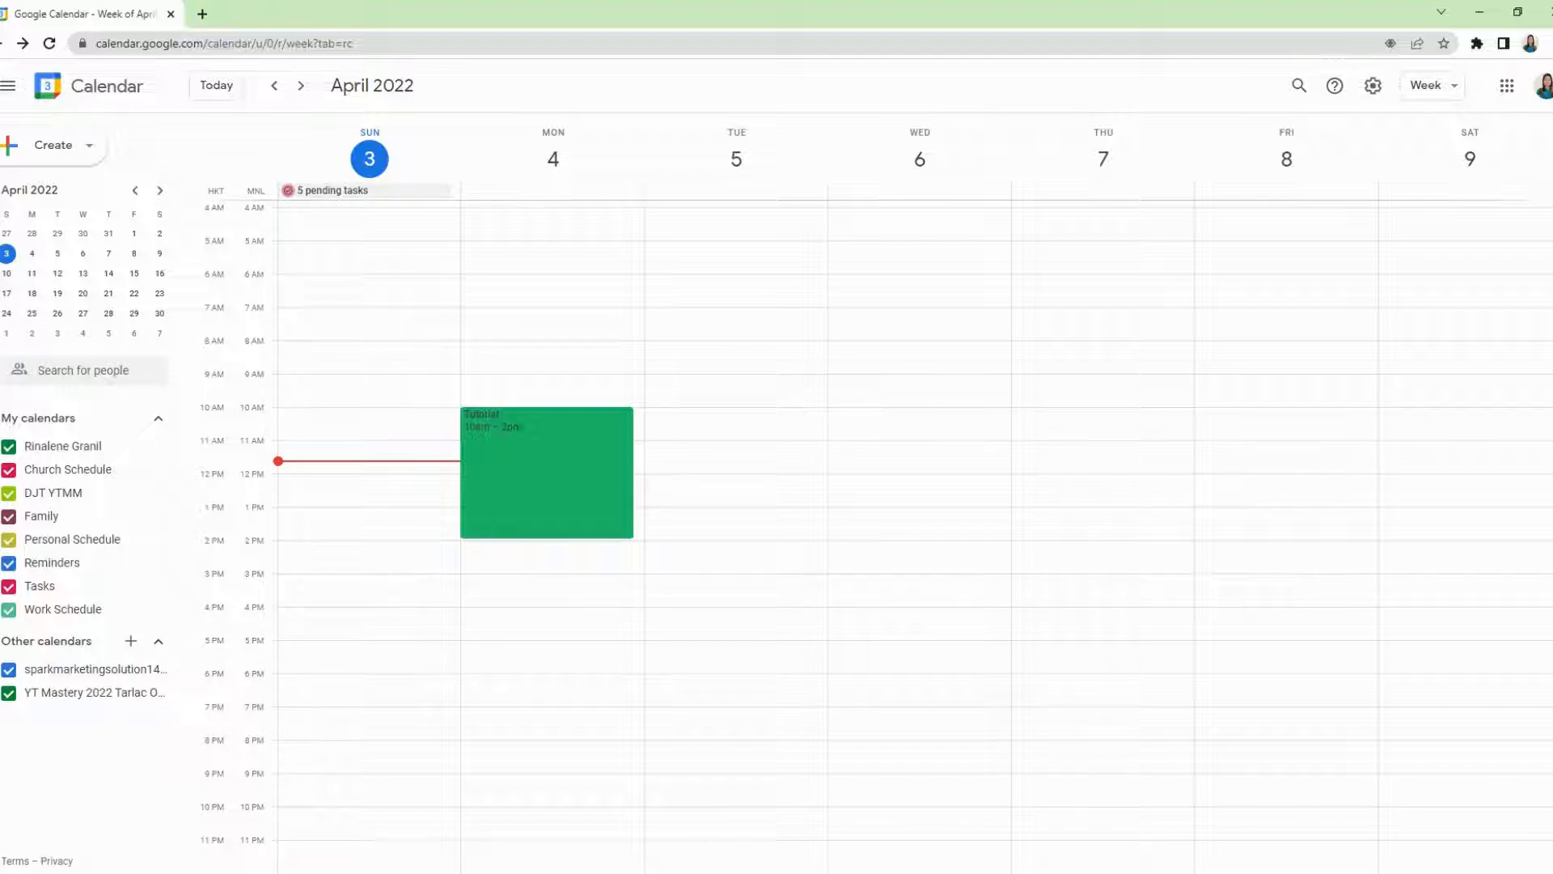
{"action": "left_click_drag", "start_coordinate": [523, 474], "coordinate": [710, 633]}
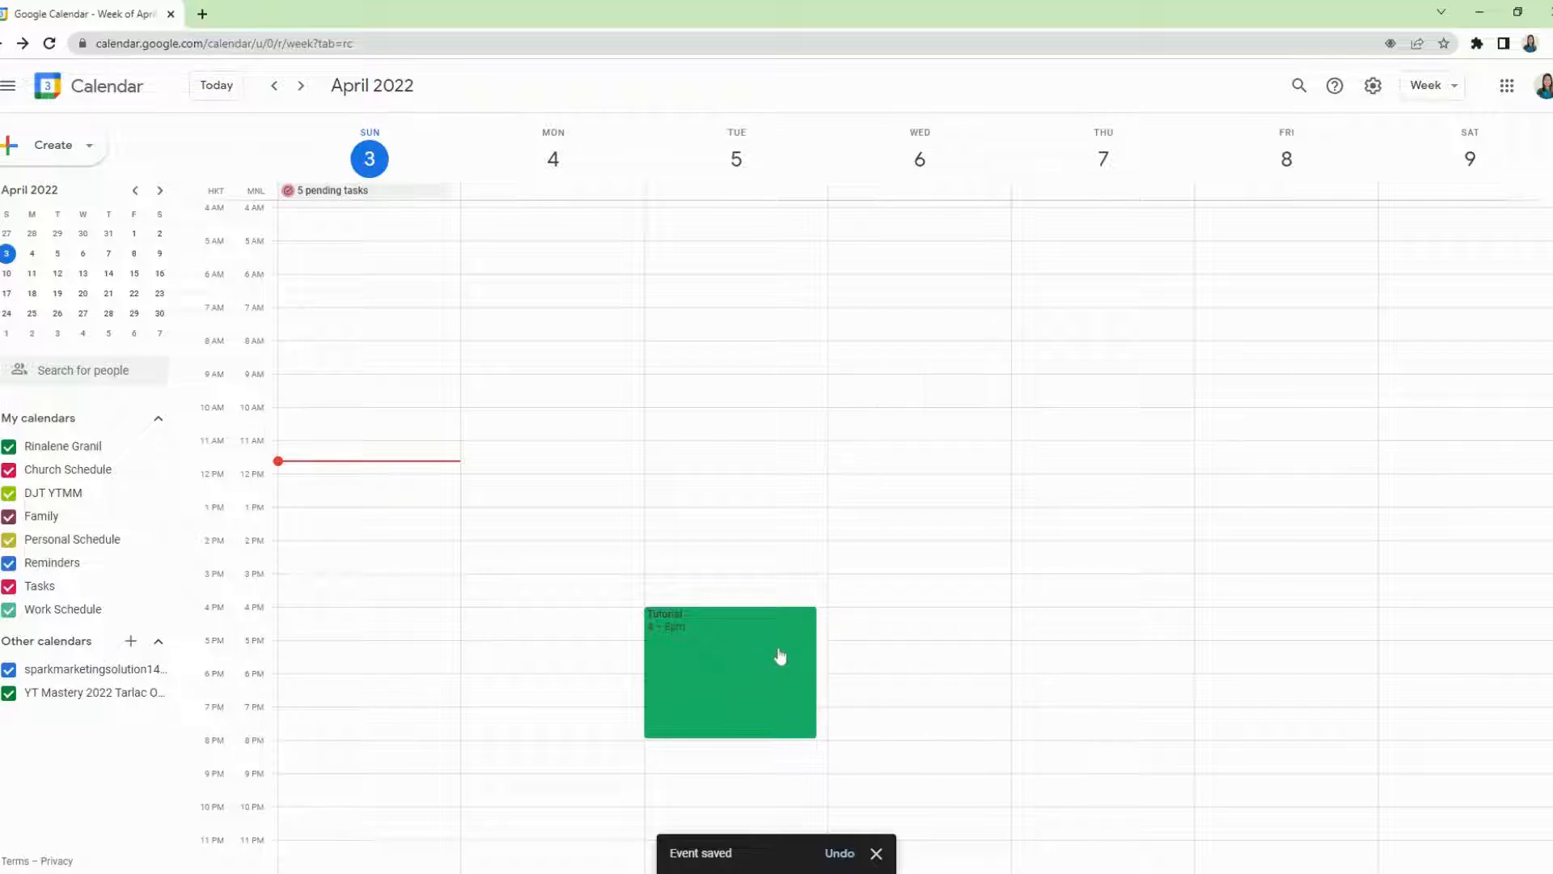
Open the Tutorial event's full details for editing and change its title to "Tutorial - Calendar Management"
{"action": "left_click", "coordinate": [780, 656]}
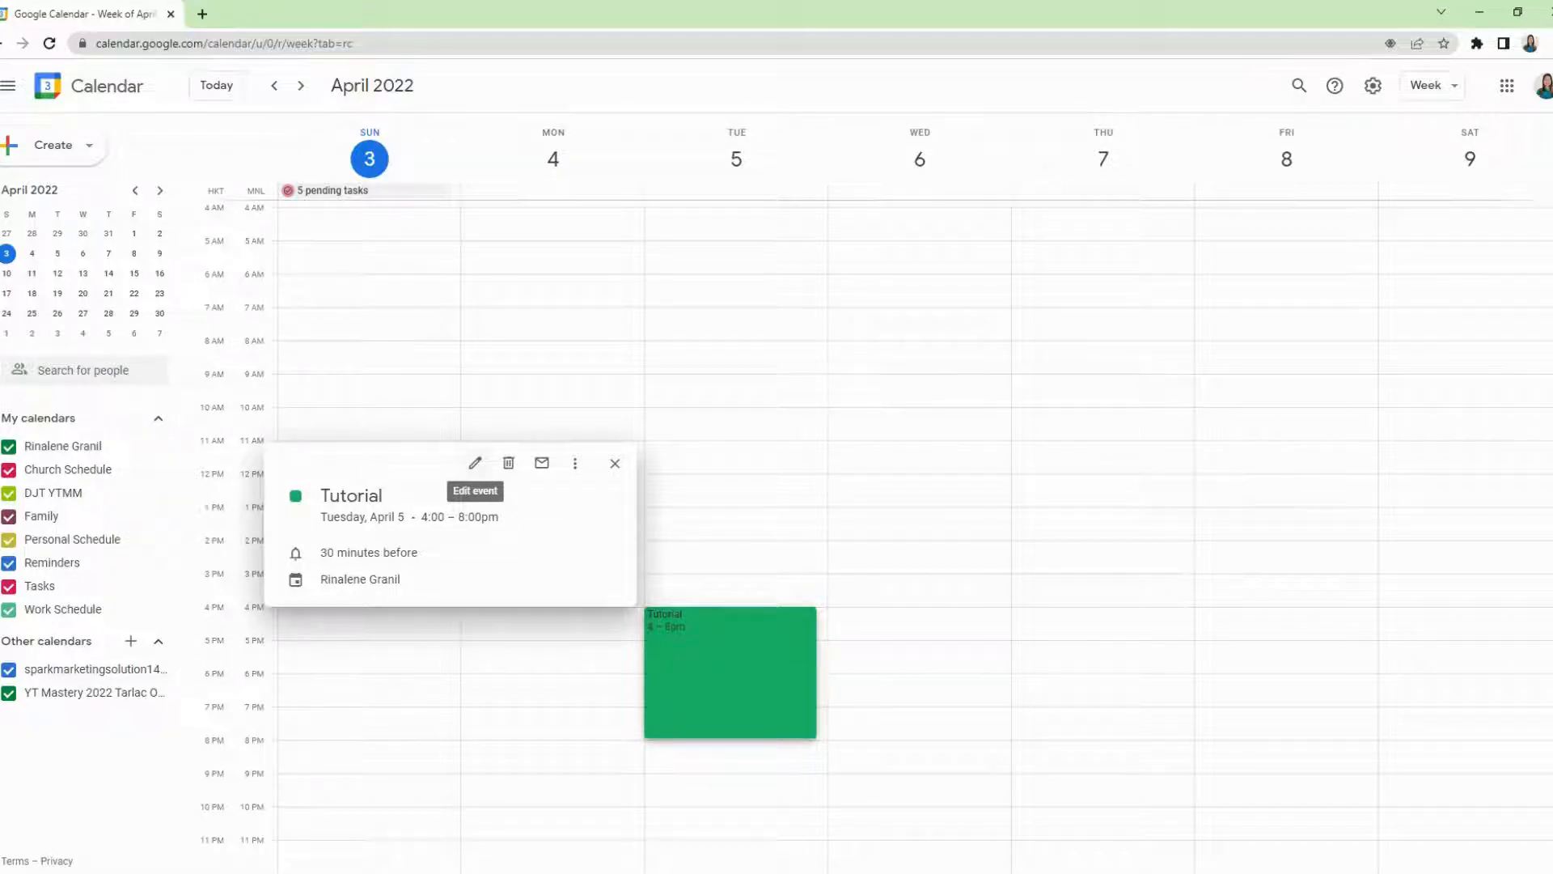
{"action": "left_click", "coordinate": [474, 463]}
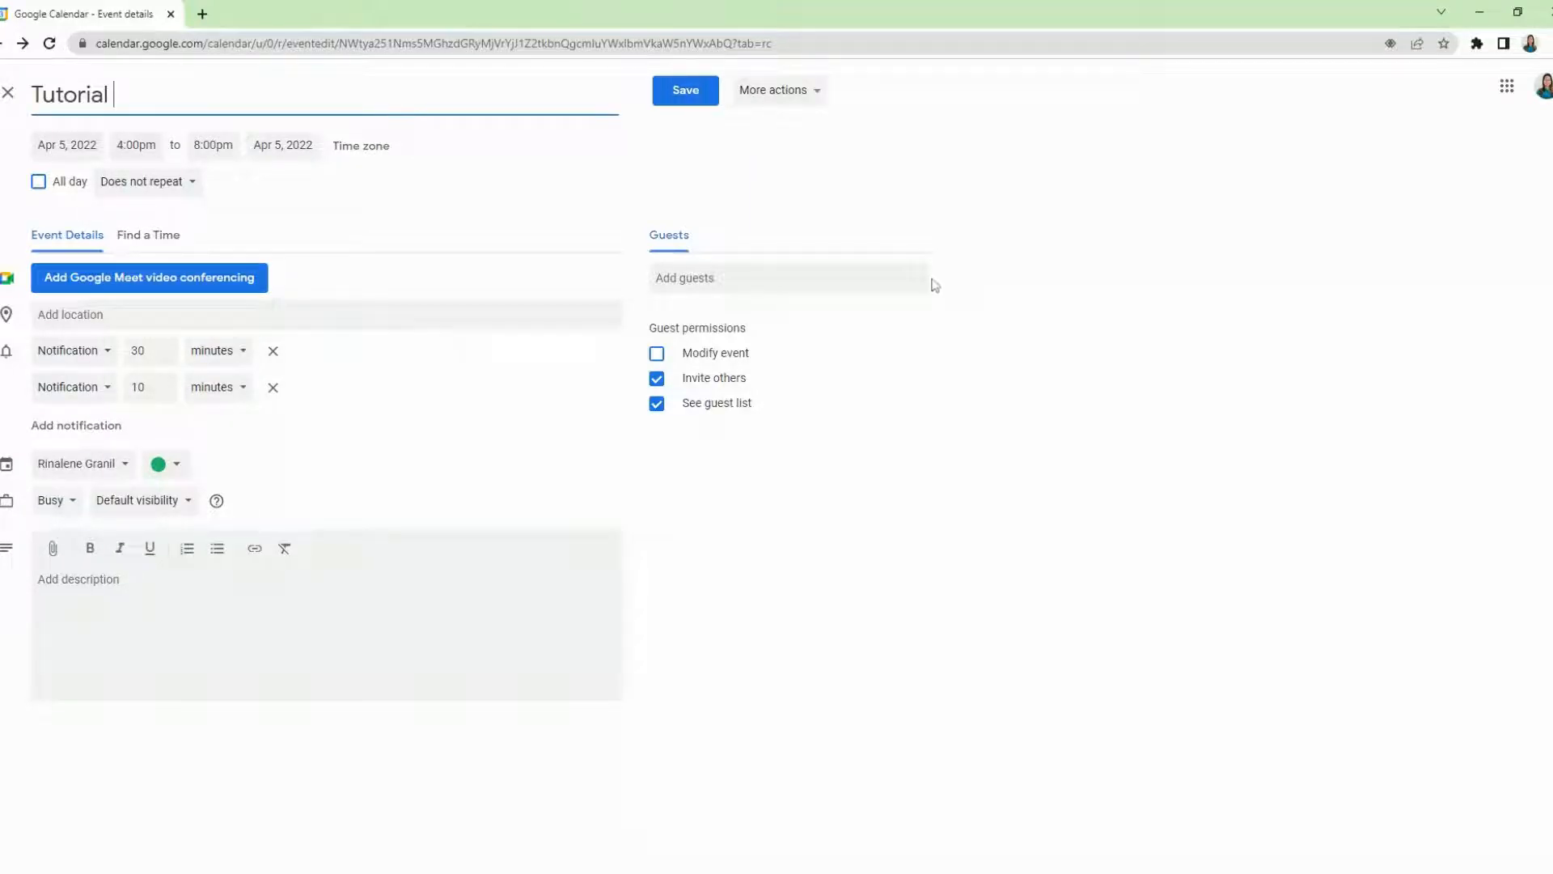
{"action": "type", "text": "-"}
{"action": "type", "text": "- Calendar Management"}
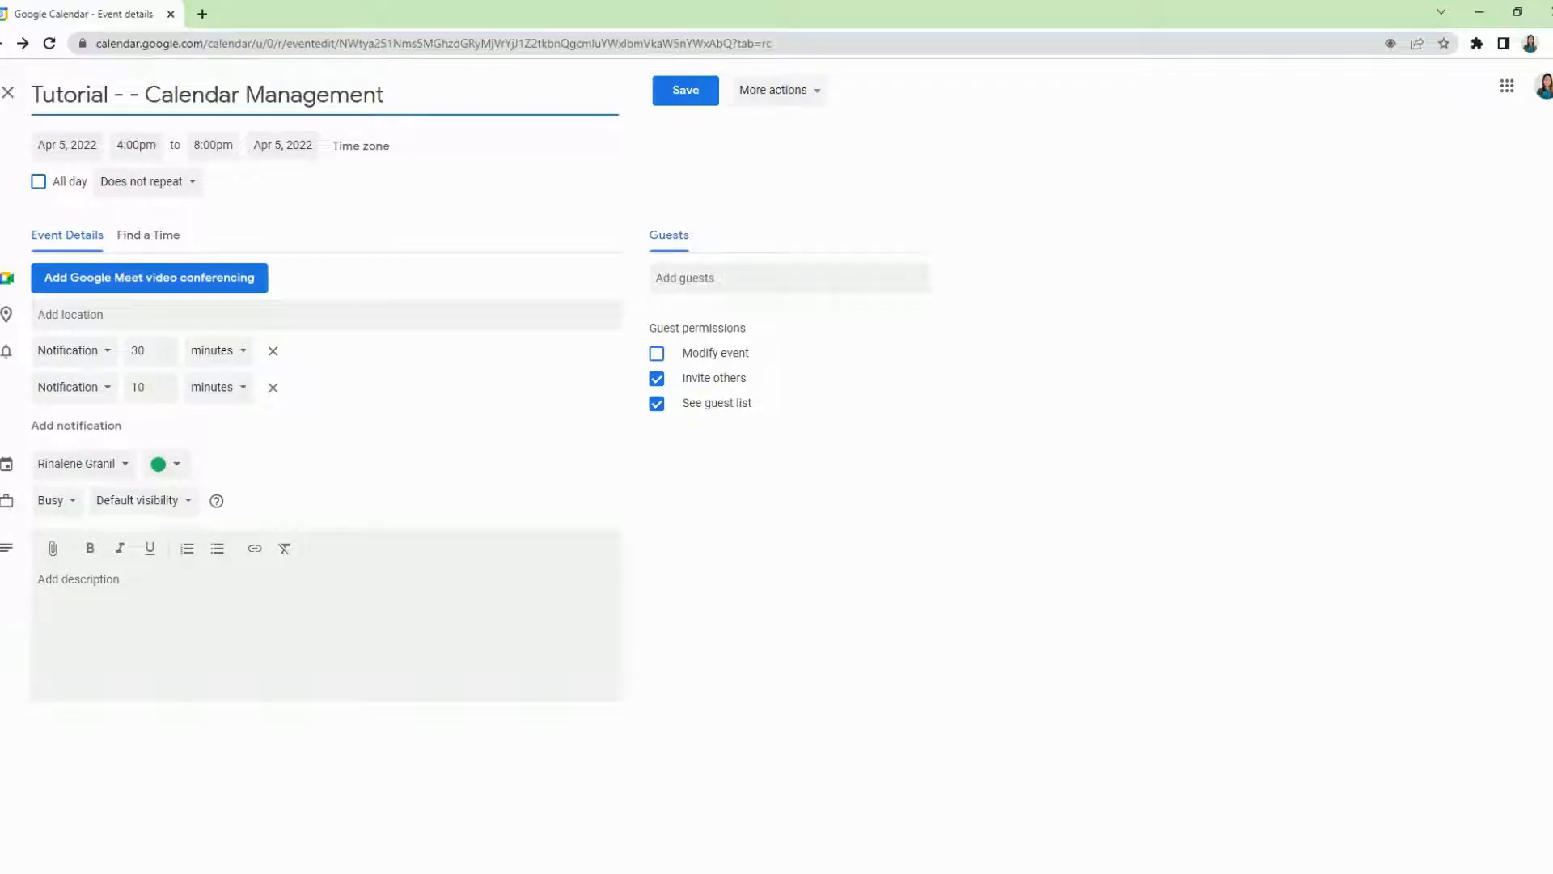
{"action": "left_click", "coordinate": [162, 94]}
{"action": "key", "text": "Left"}
{"action": "key", "text": "Left"}
{"action": "key", "text": "BackSpace"}
{"action": "key", "text": "BackSpace"}
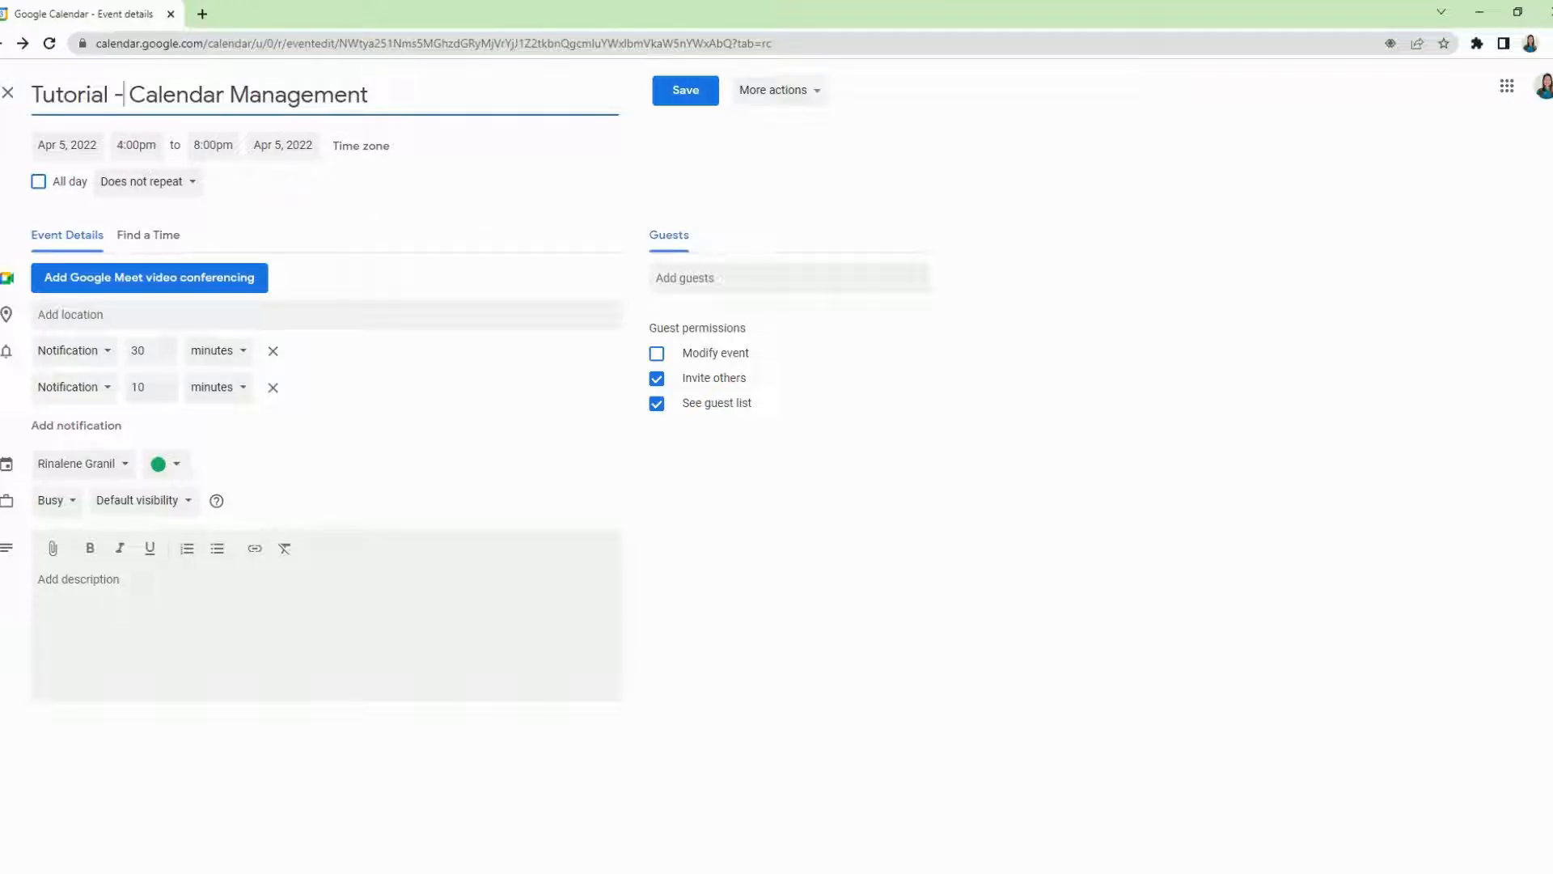
Review the date and time choices for the event's start and end
{"action": "left_click", "coordinate": [68, 146]}
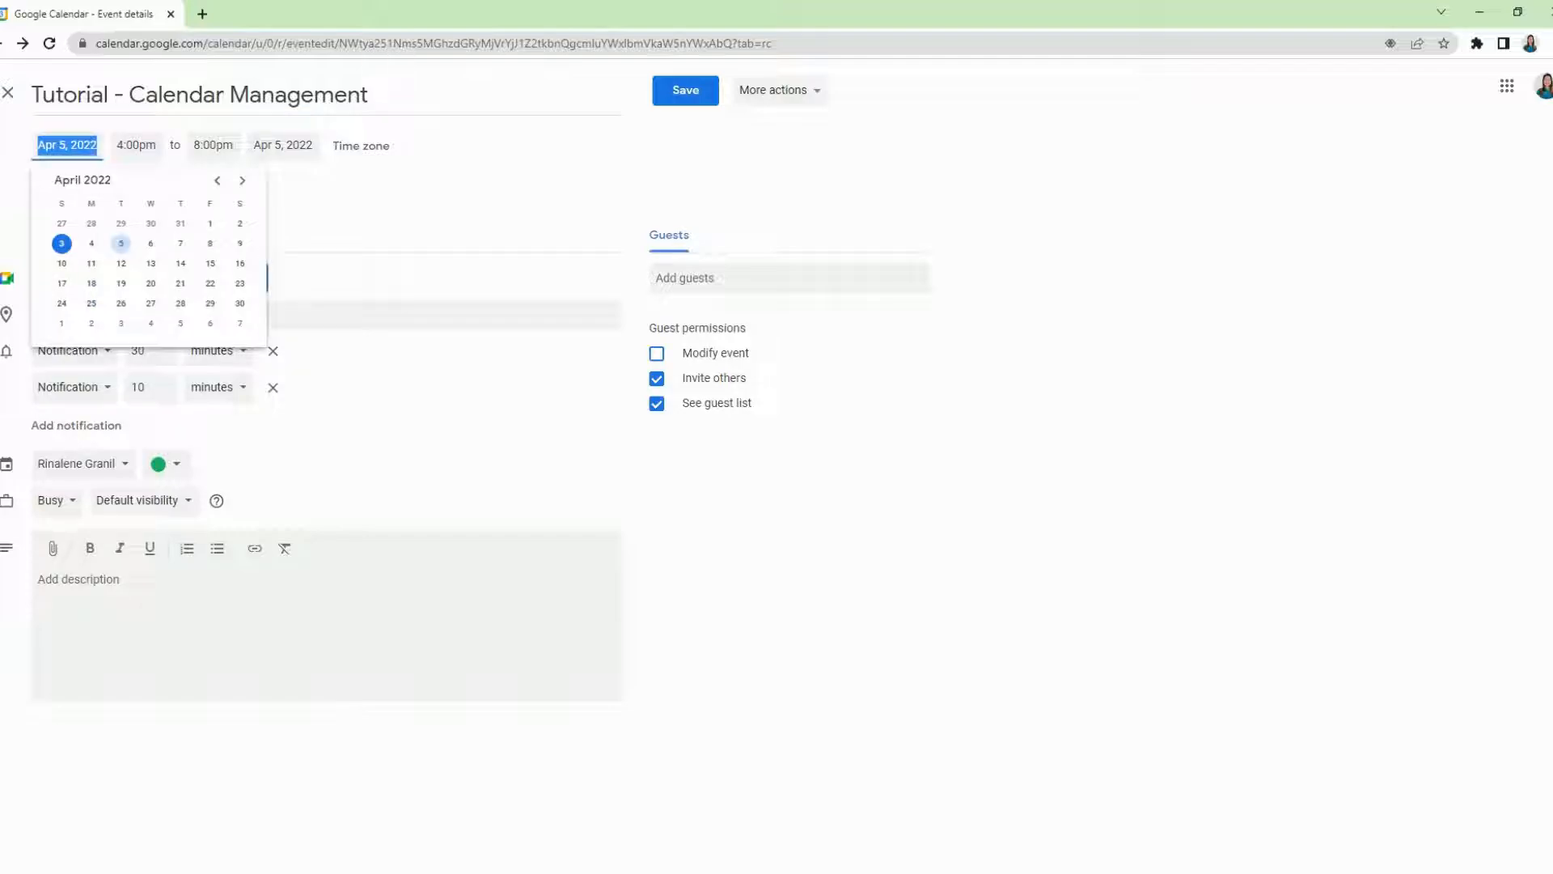
{"action": "left_click", "coordinate": [133, 147]}
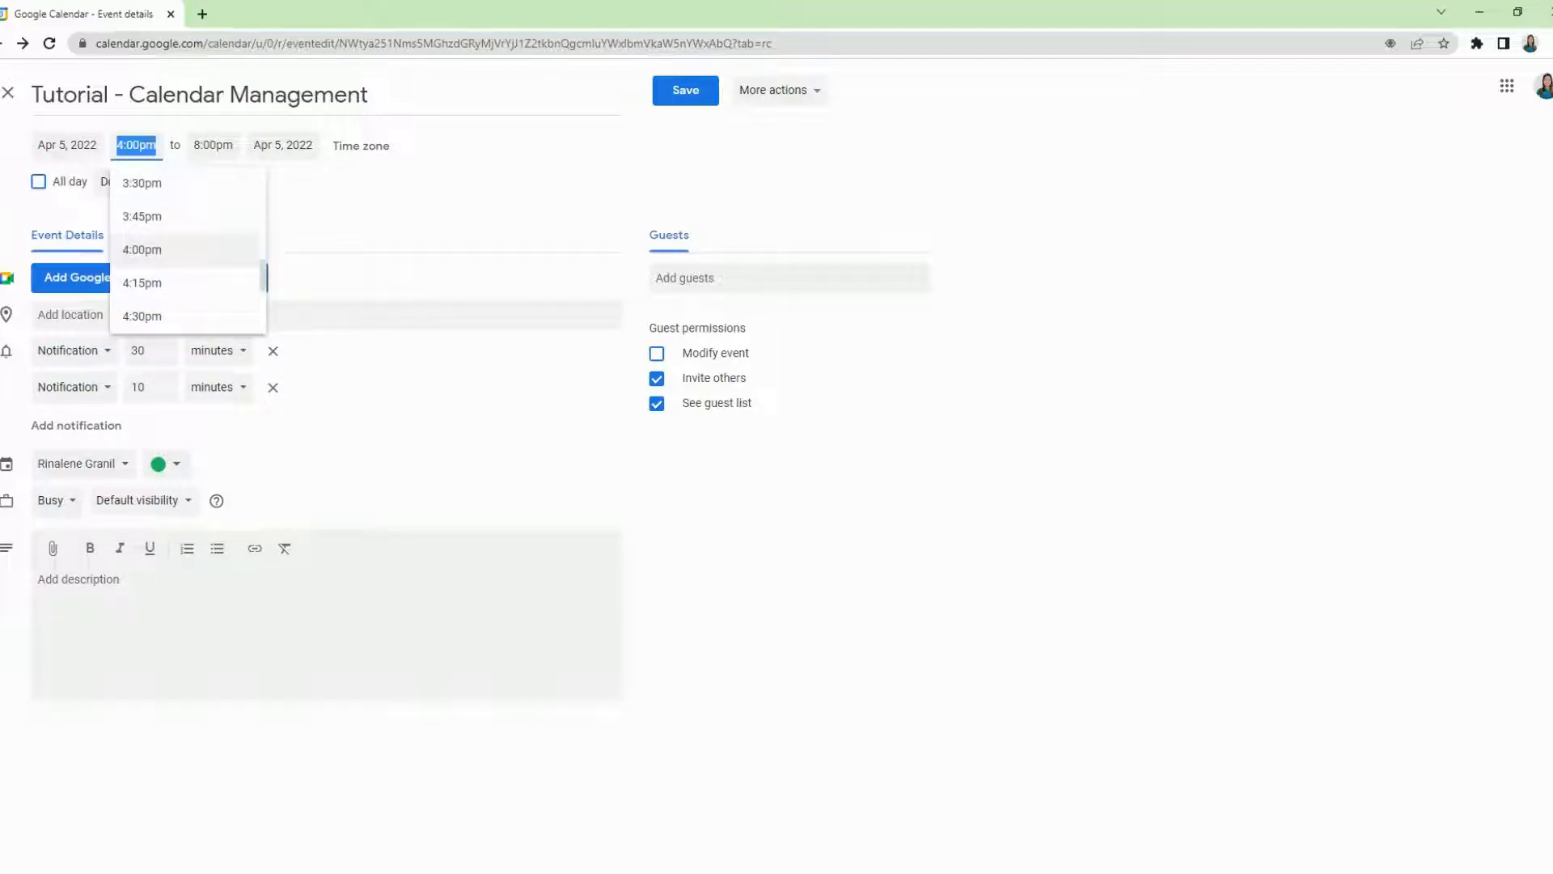
{"action": "left_click", "coordinate": [212, 146]}
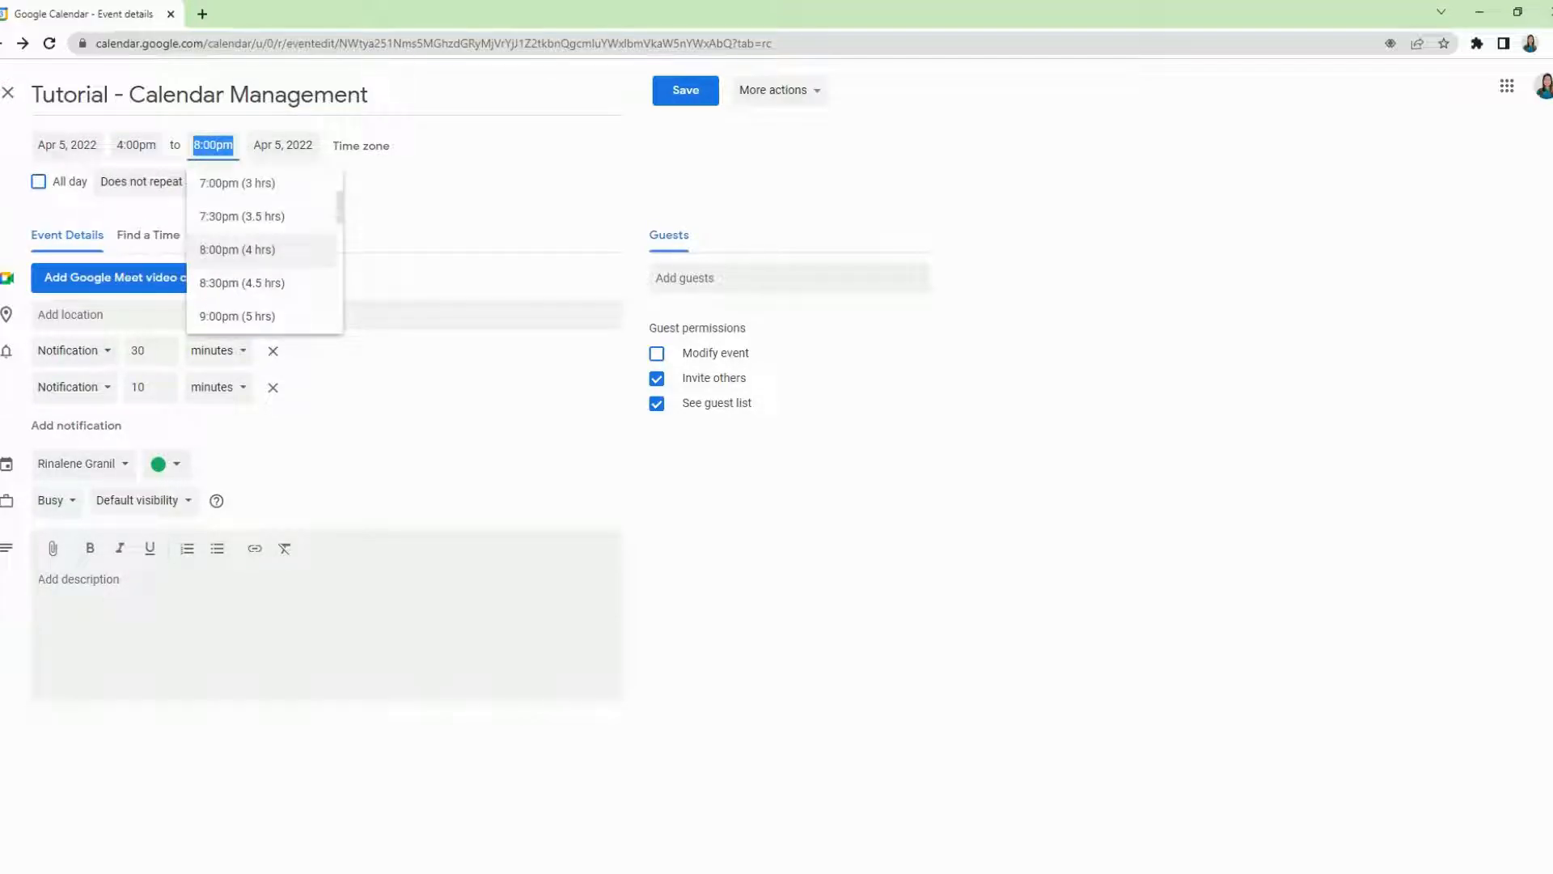
{"action": "left_click", "coordinate": [281, 146]}
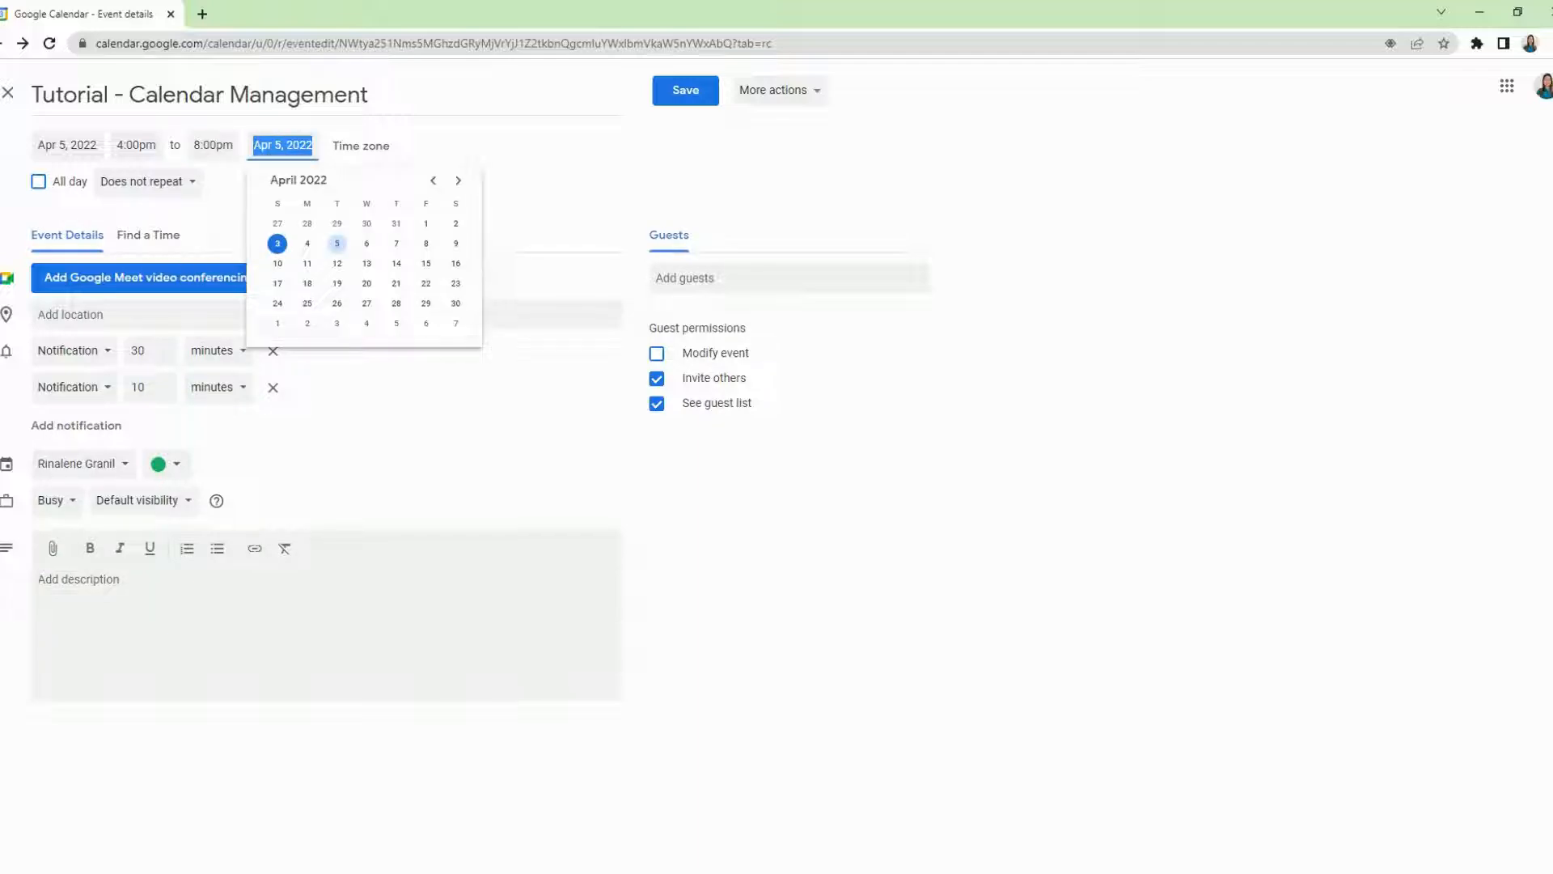
Apply (GMT+08:00) Hong Kong Standard Time as the event's time zone, and switch All day on and back off
{"action": "left_click", "coordinate": [361, 147]}
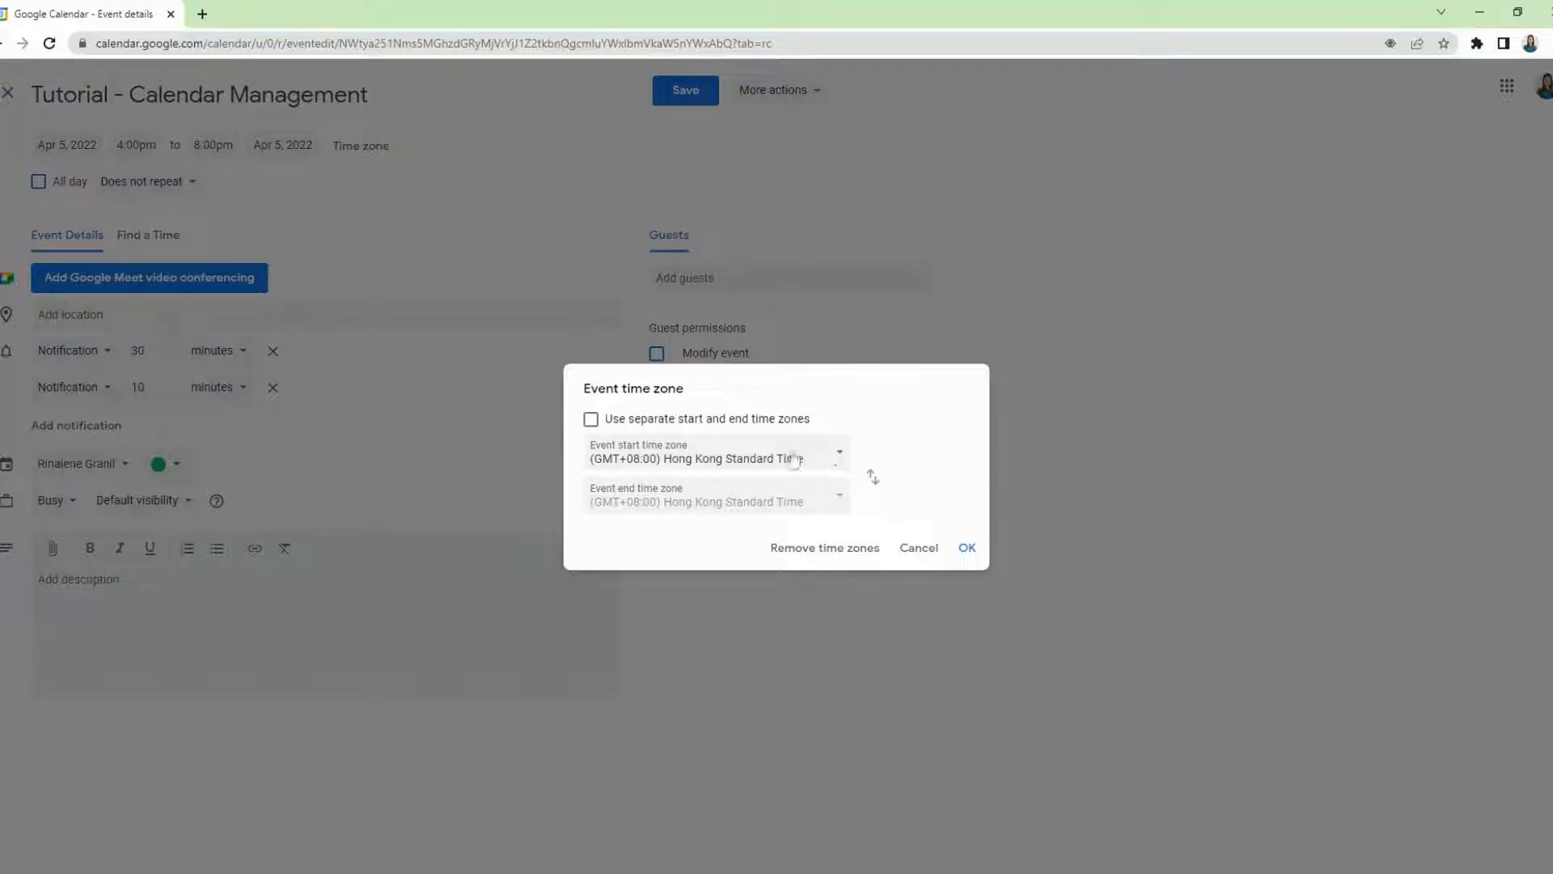
{"action": "left_click", "coordinate": [762, 476]}
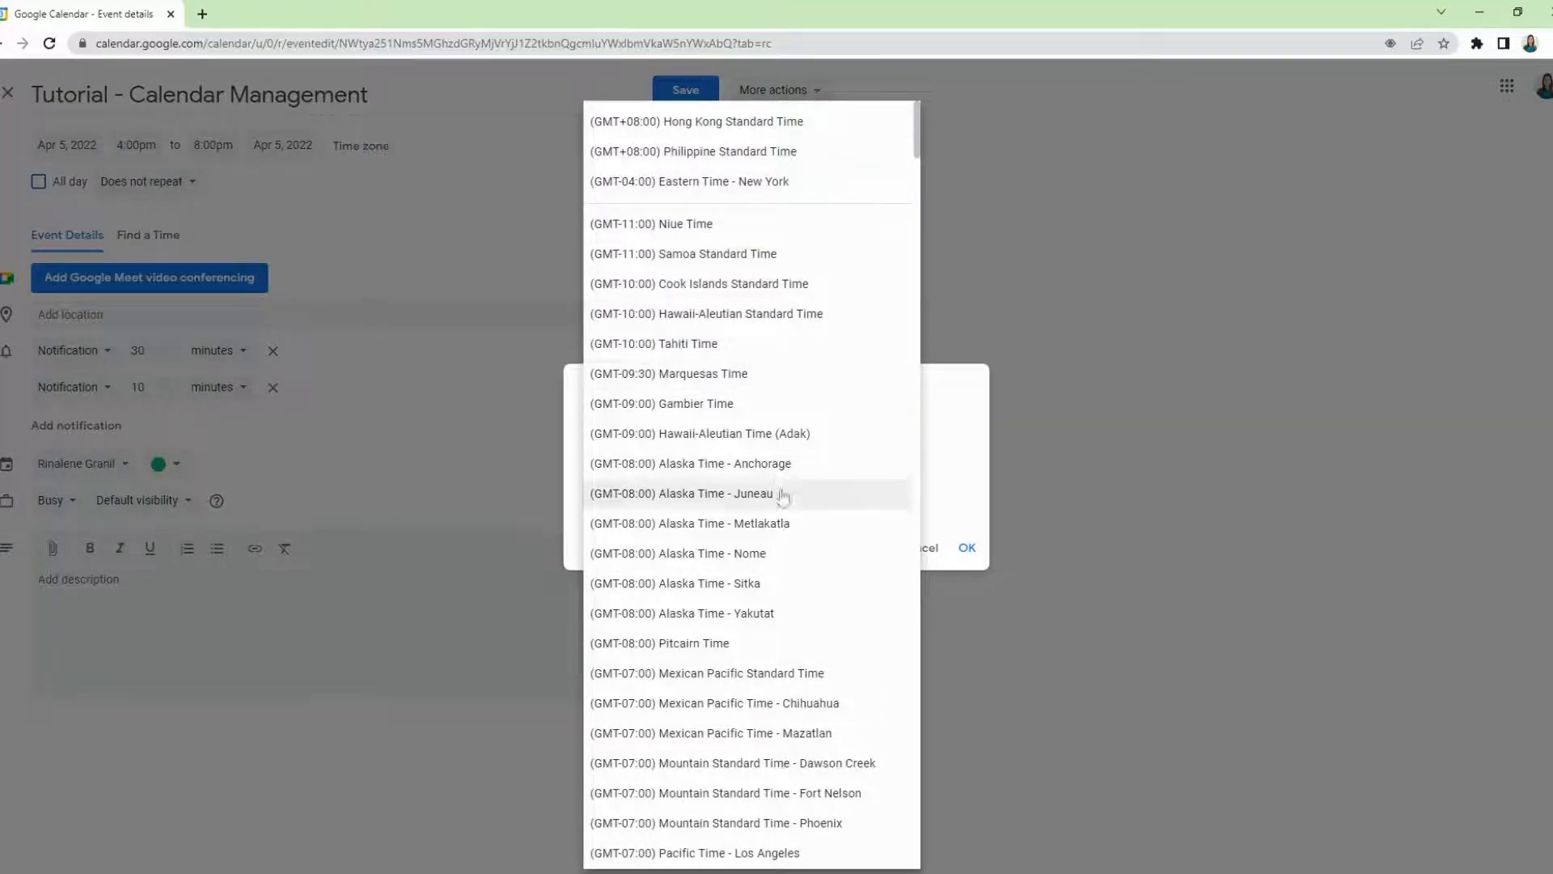
{"action": "left_click", "coordinate": [932, 461]}
{"action": "left_click", "coordinate": [968, 547]}
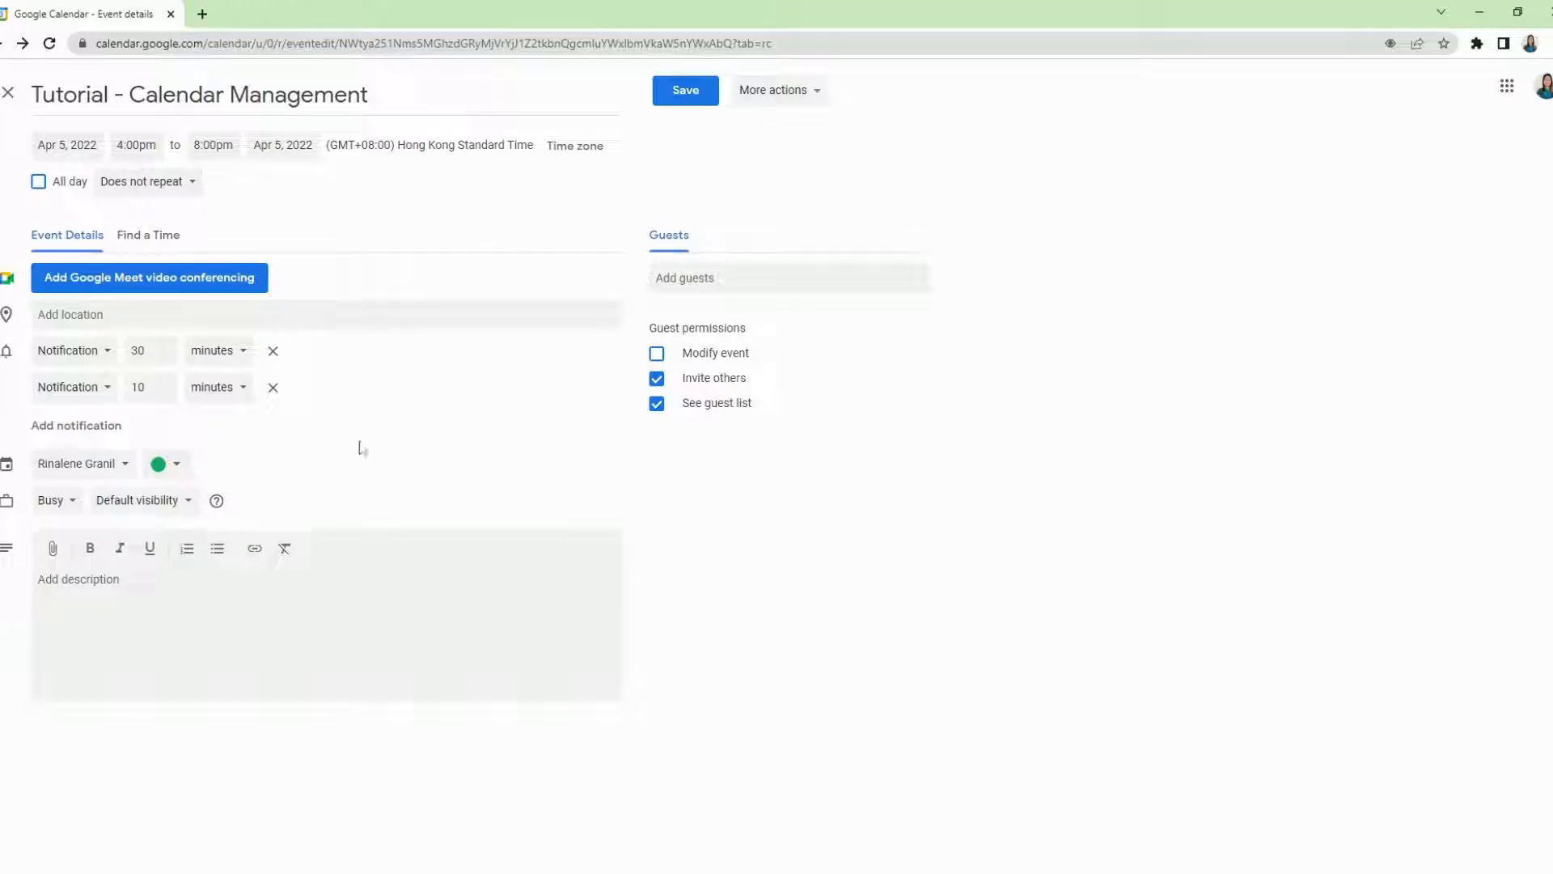
{"action": "left_click", "coordinate": [68, 192]}
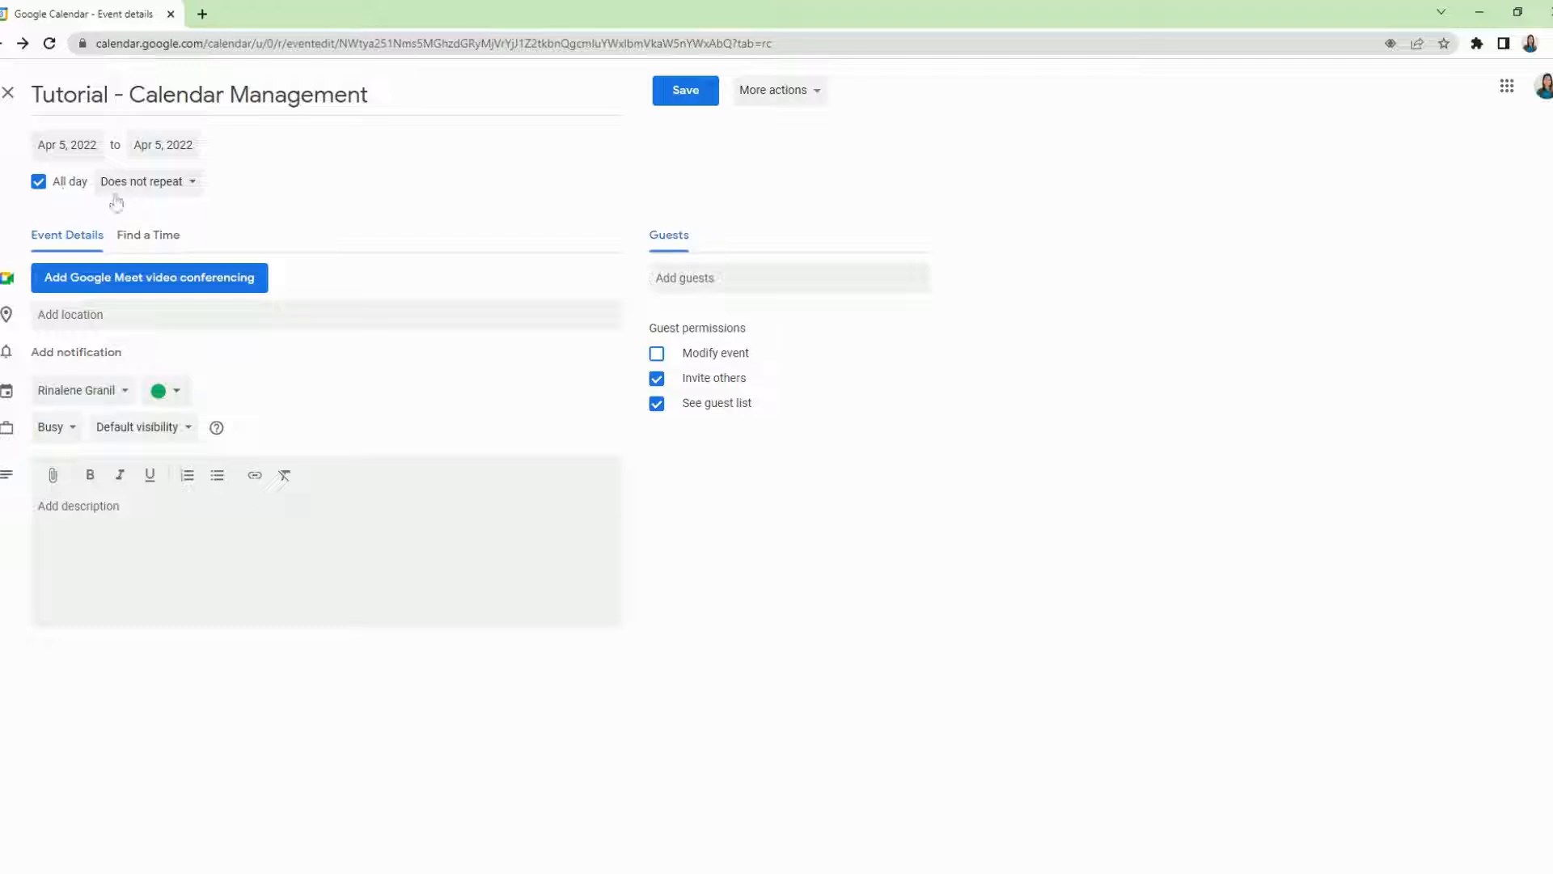
{"action": "left_click", "coordinate": [75, 186]}
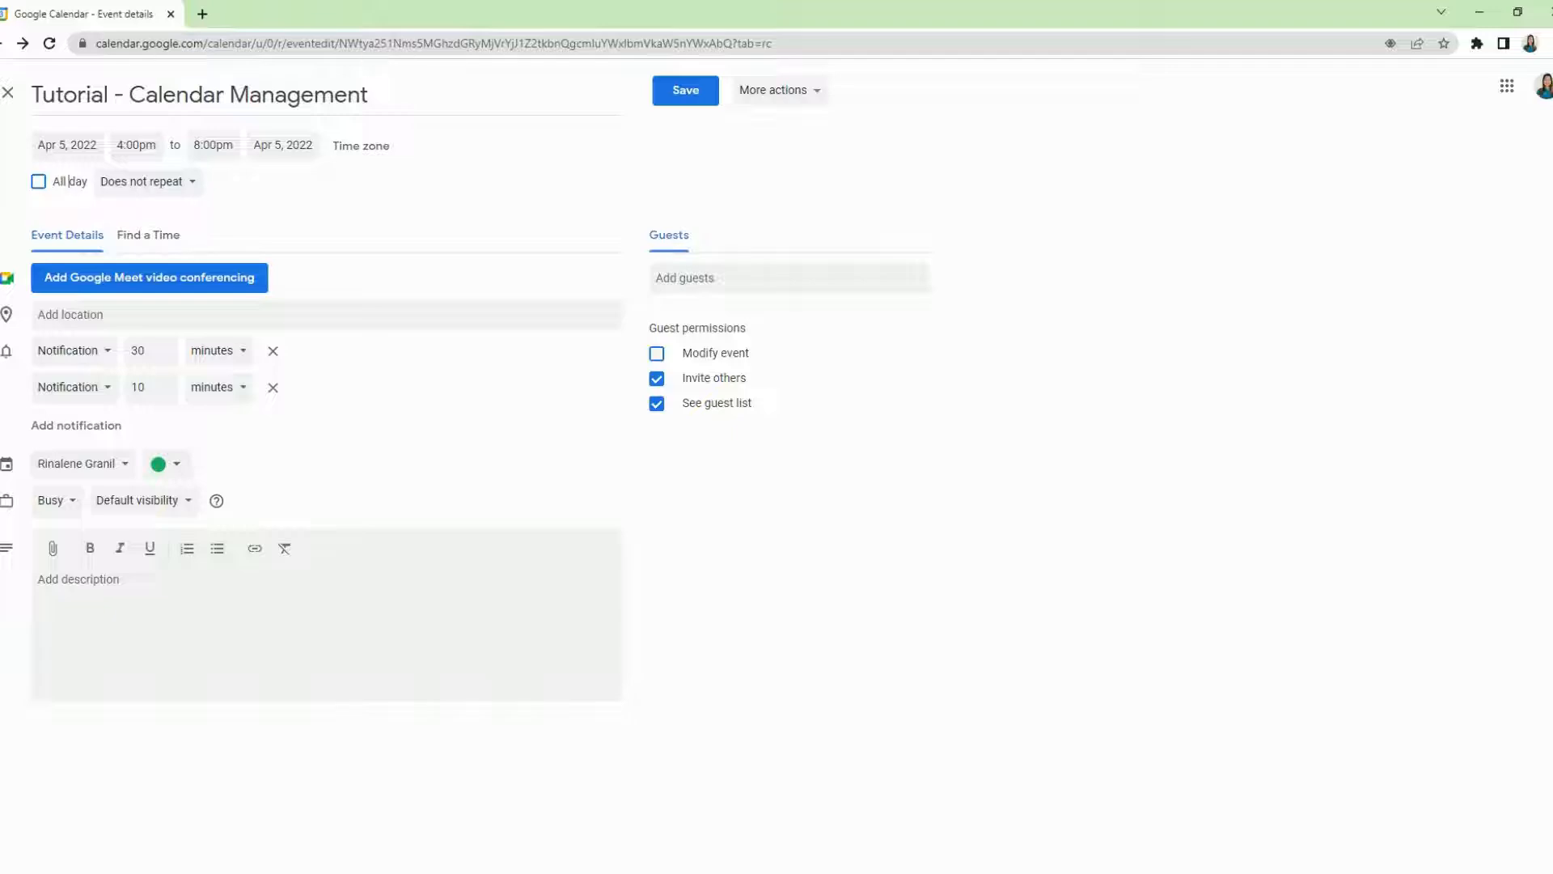
Open the event's custom recurrence settings, and switch Wednesday on and back off as a repeat day
{"action": "left_click", "coordinate": [143, 183]}
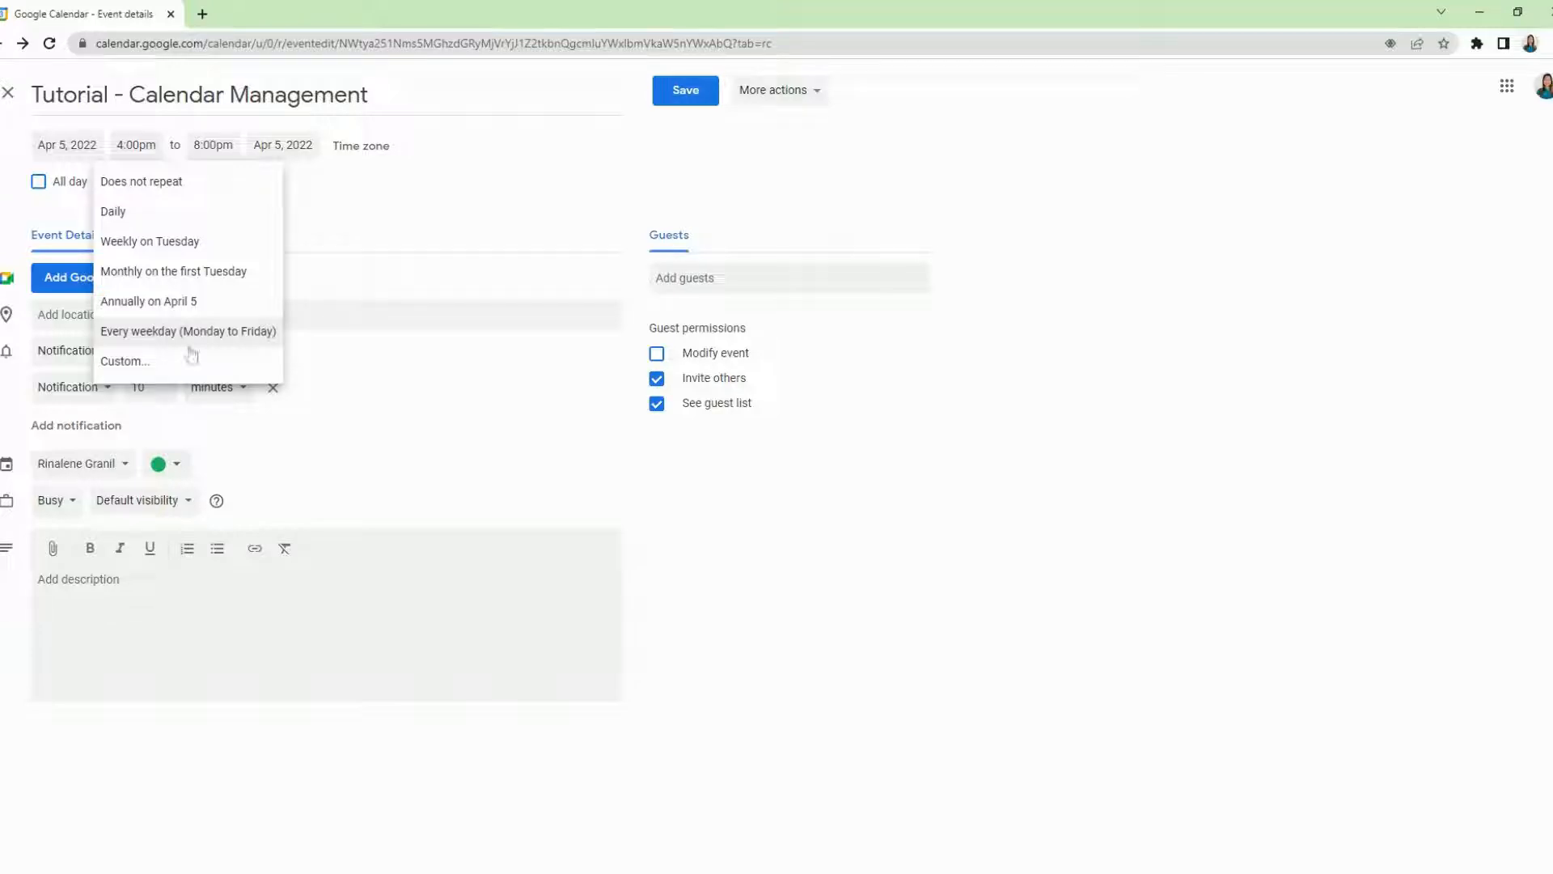
{"action": "left_click", "coordinate": [167, 369]}
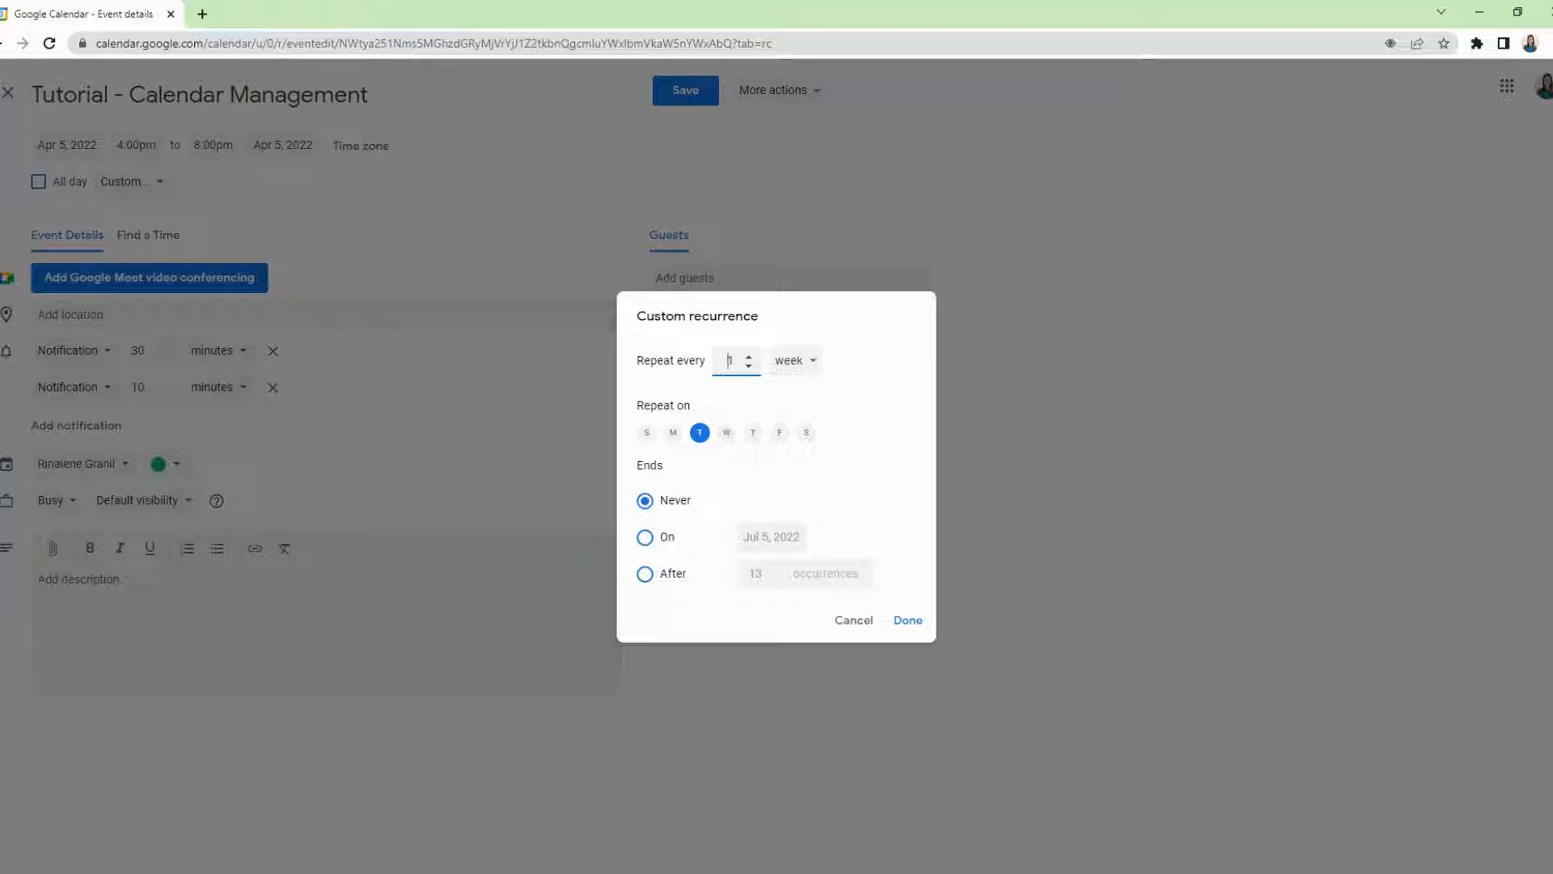
{"action": "left_click", "coordinate": [725, 434]}
{"action": "left_click", "coordinate": [726, 435]}
{"action": "left_click_drag", "start_coordinate": [634, 467], "coordinate": [676, 473]}
Set the custom recurrence to end on May 1, 2022
{"action": "left_click", "coordinate": [644, 540]}
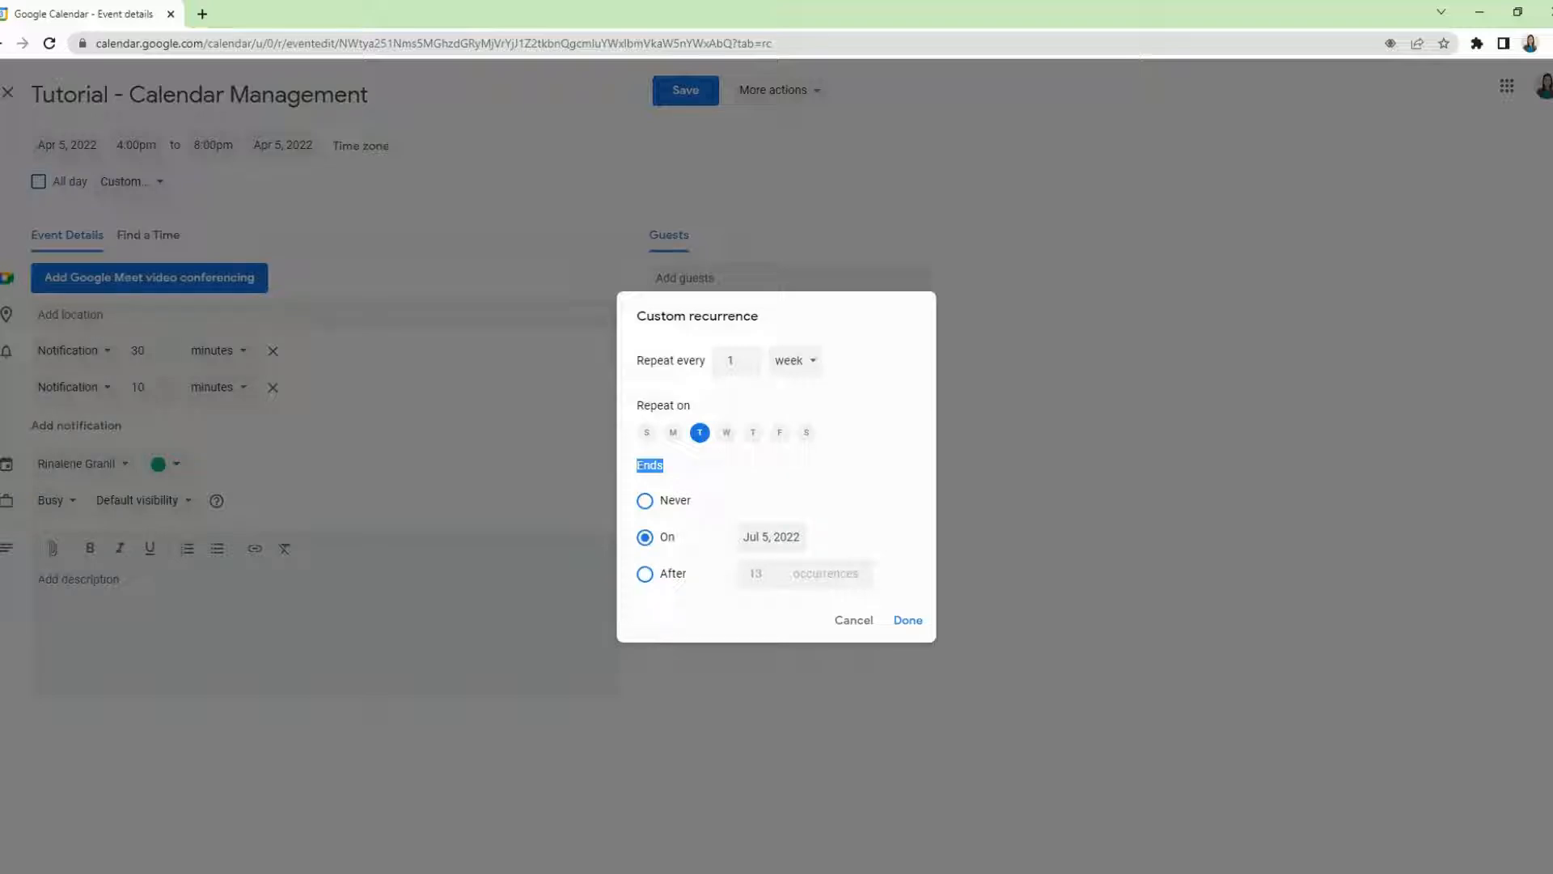
{"action": "left_click", "coordinate": [771, 536]}
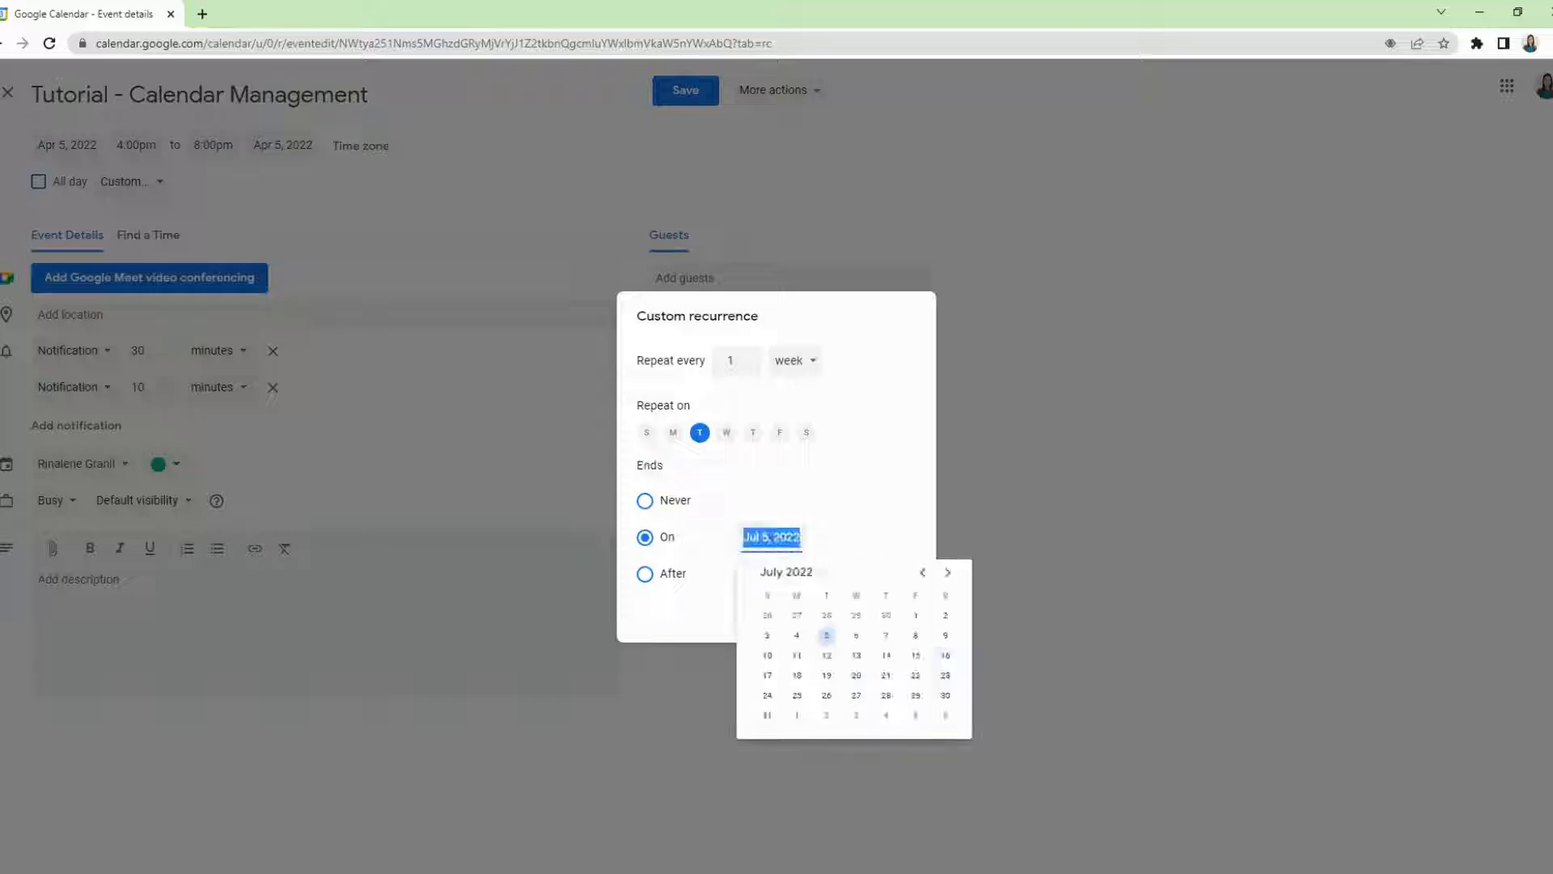
{"action": "left_click", "coordinate": [922, 572]}
{"action": "left_click", "coordinate": [922, 572]}
{"action": "left_click", "coordinate": [922, 572]}
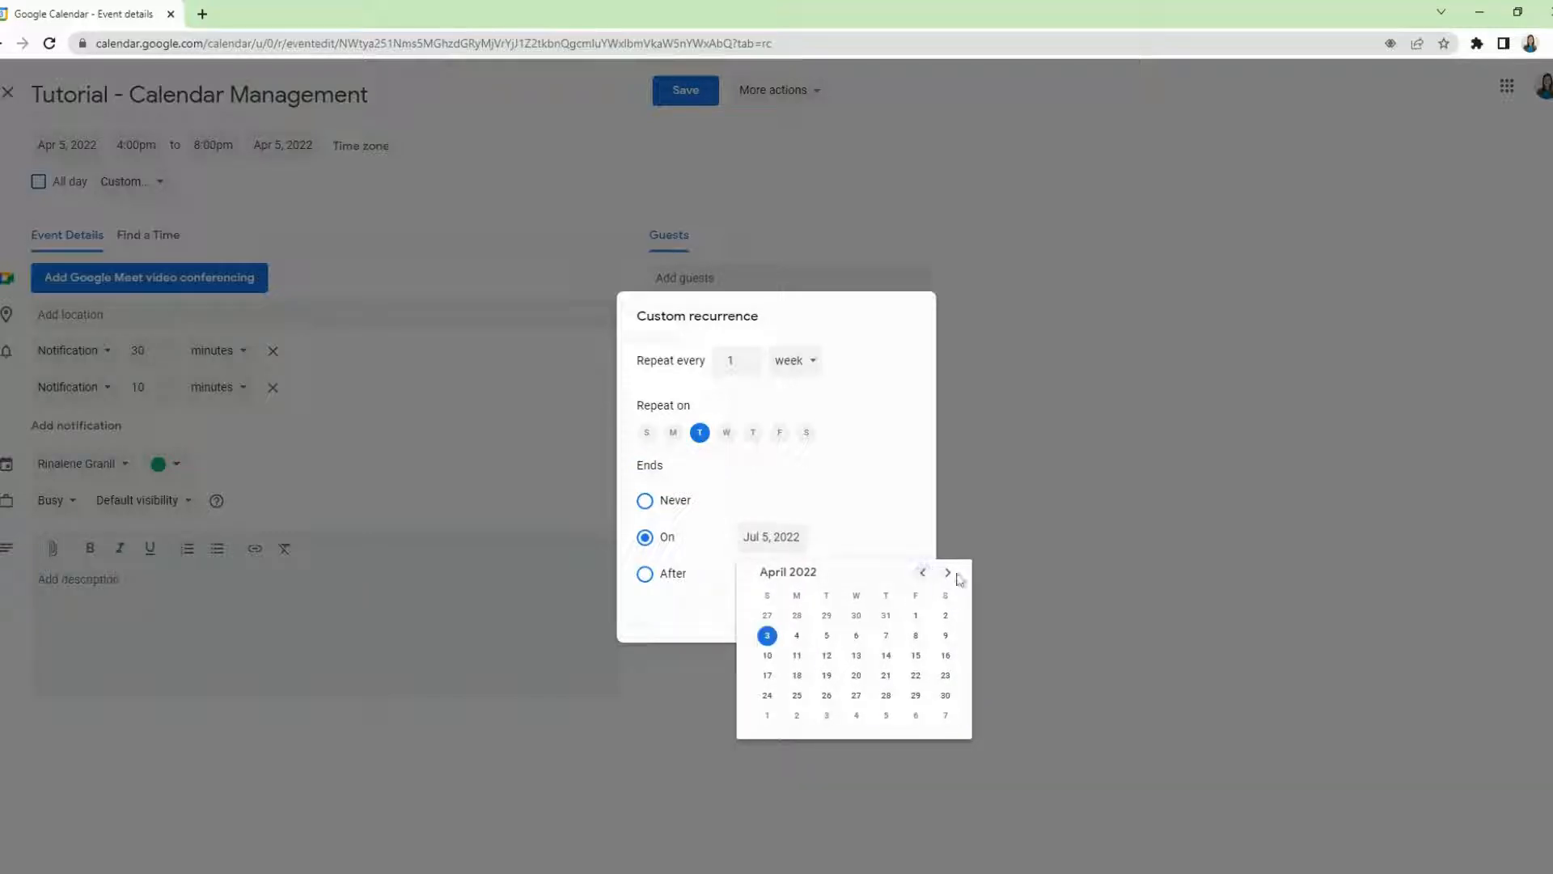
{"action": "left_click", "coordinate": [948, 573]}
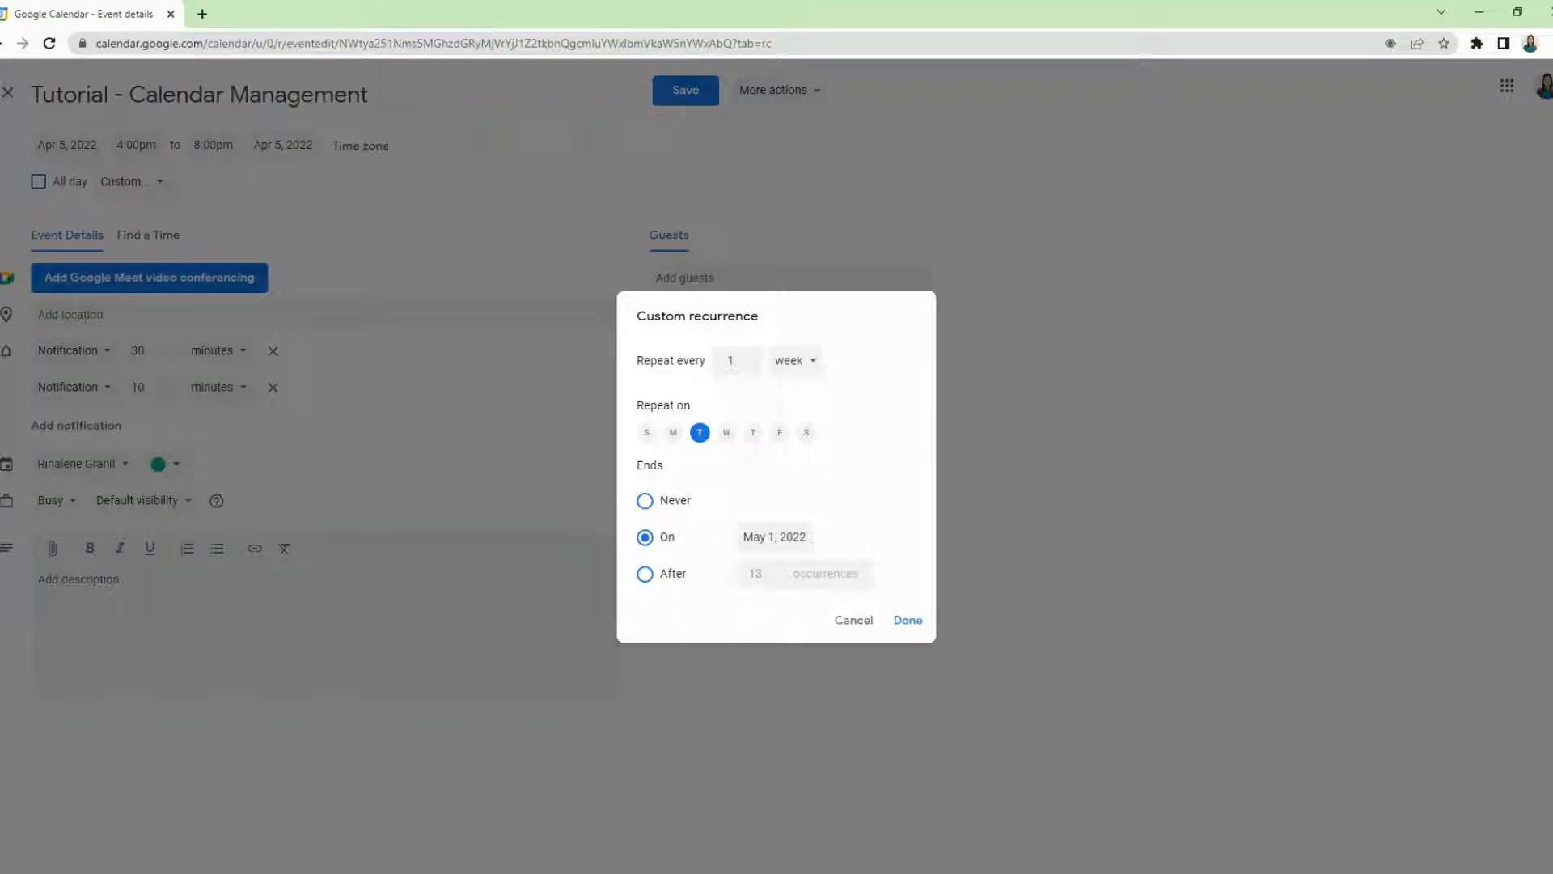
Make the weekly Tuesday recurrence end after 5 occurrences and apply it to the event
{"action": "left_click", "coordinate": [676, 574]}
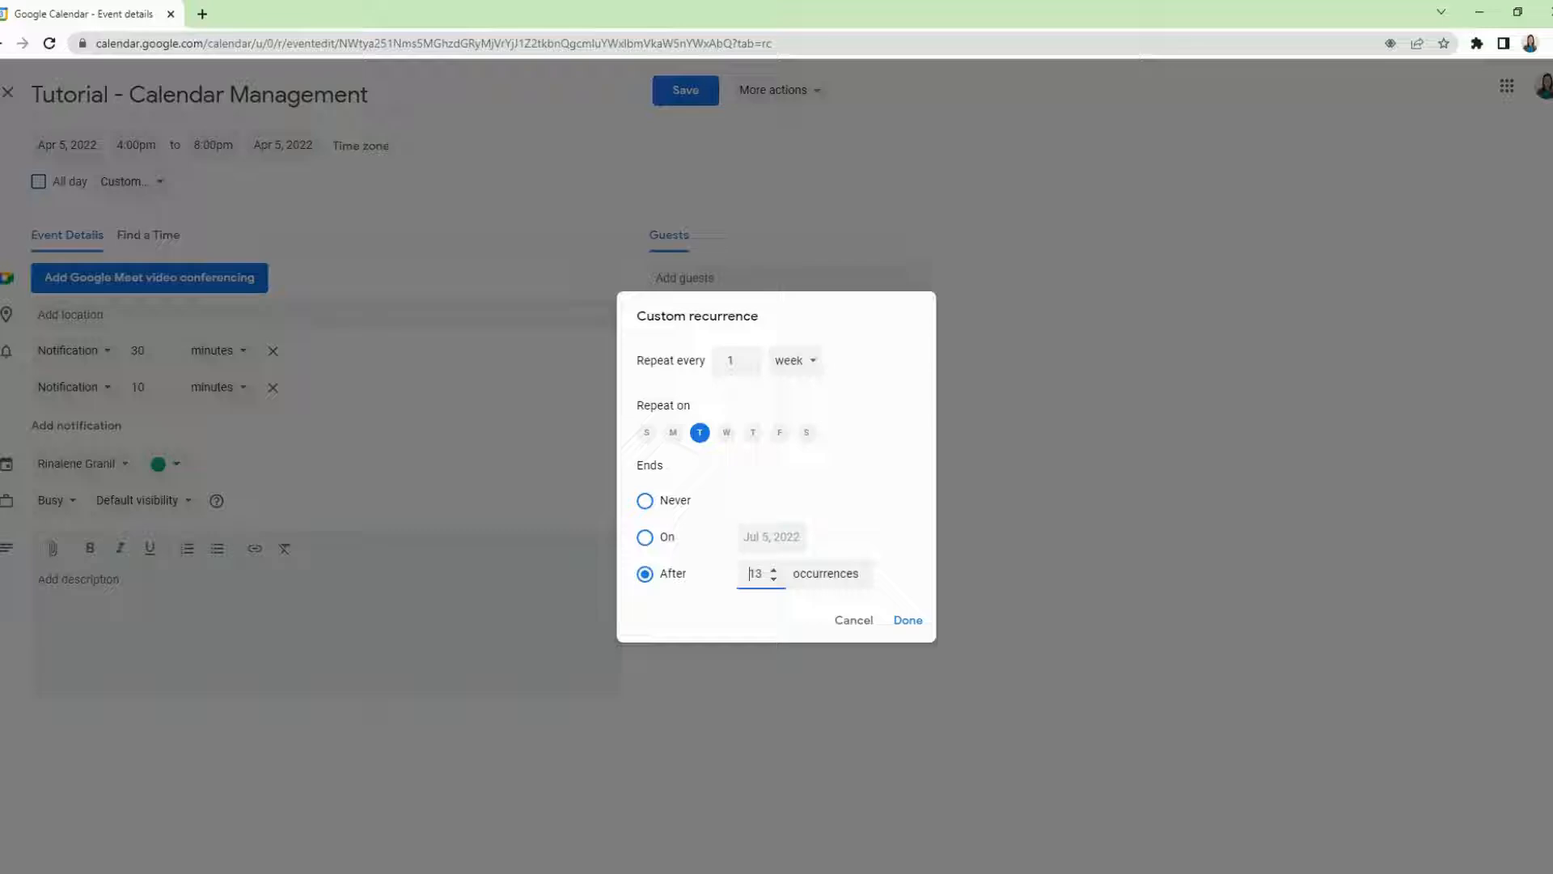
{"action": "left_click", "coordinate": [764, 574]}
{"action": "key", "text": "BackSpace"}
{"action": "key", "text": "BackSpace"}
{"action": "type", "text": "5"}
{"action": "left_click", "coordinate": [923, 625]}
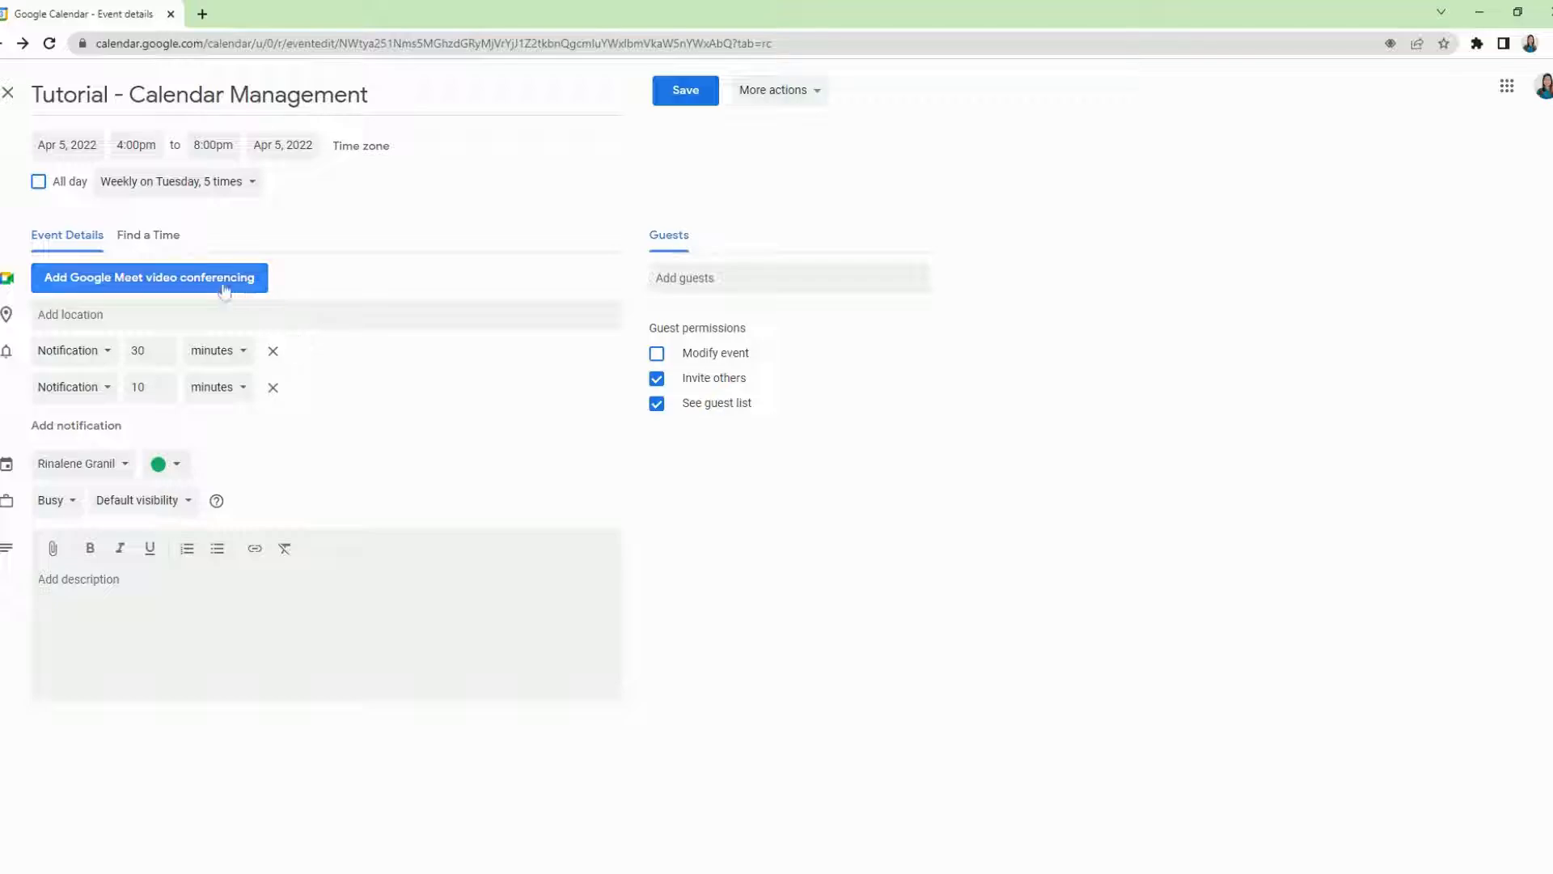
Add Google Meet video conferencing to the event and copy its conference info
{"action": "left_click", "coordinate": [128, 283]}
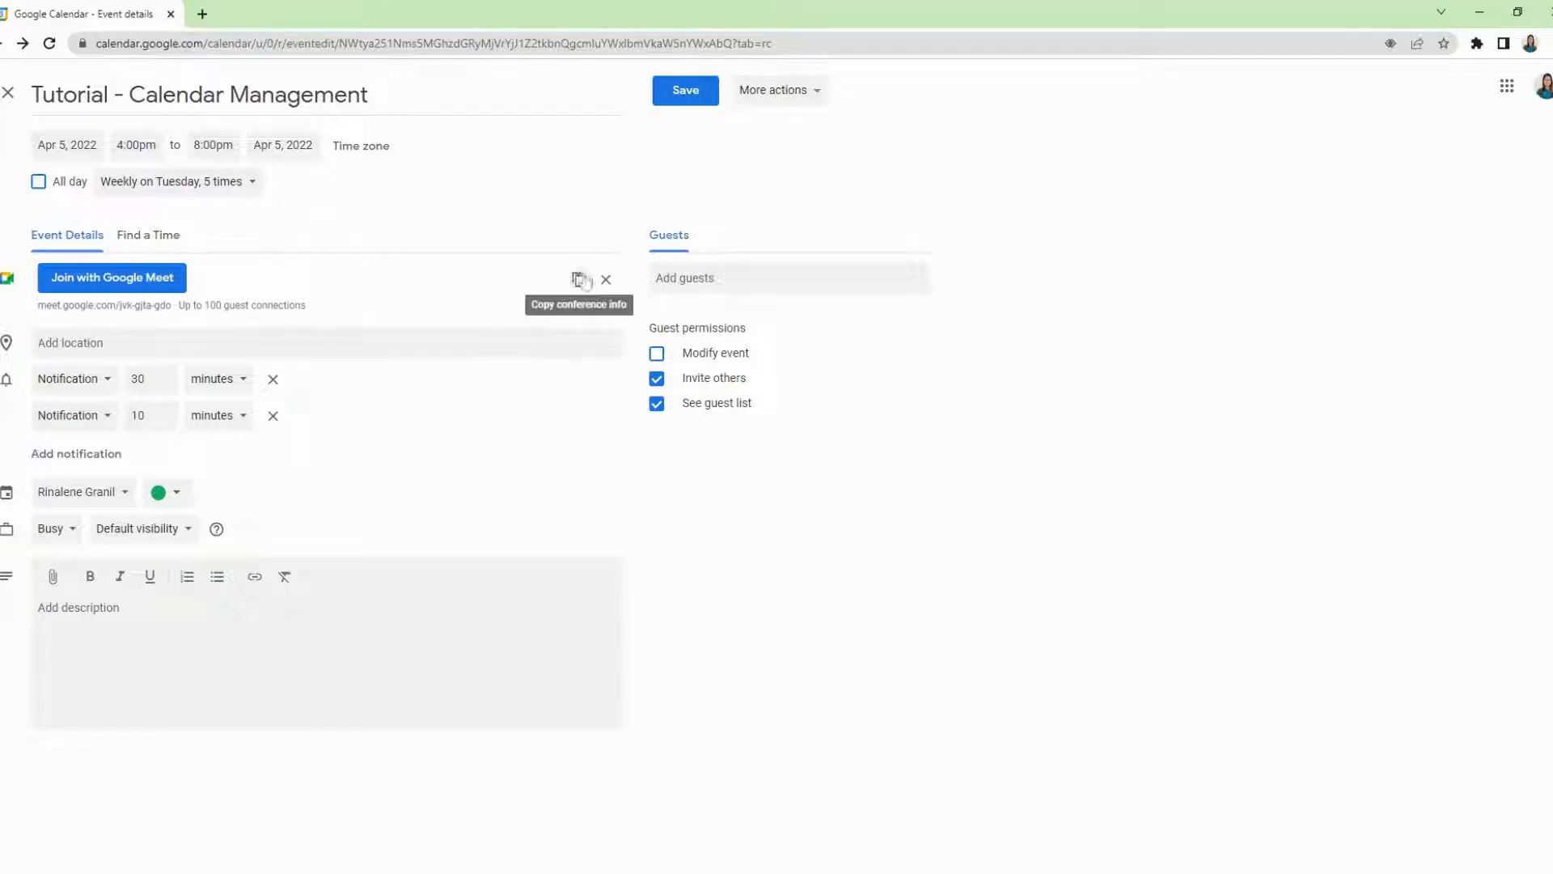
{"action": "left_click", "coordinate": [578, 280]}
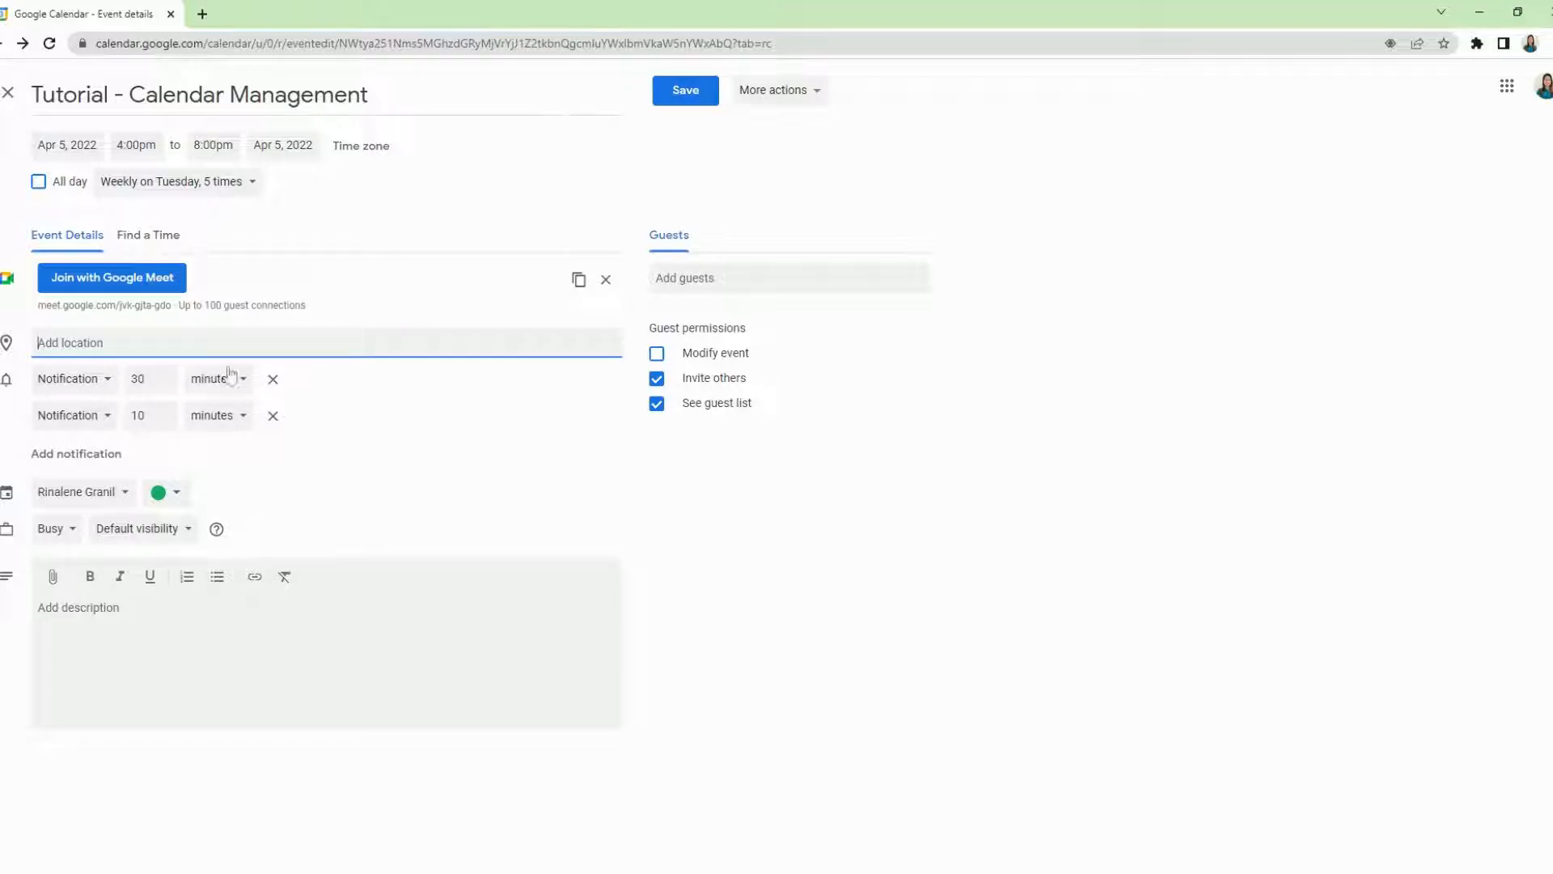
Remove the event's 10-minute notification and keep Notification as the type of the remaining reminder
{"action": "left_click", "coordinate": [273, 416]}
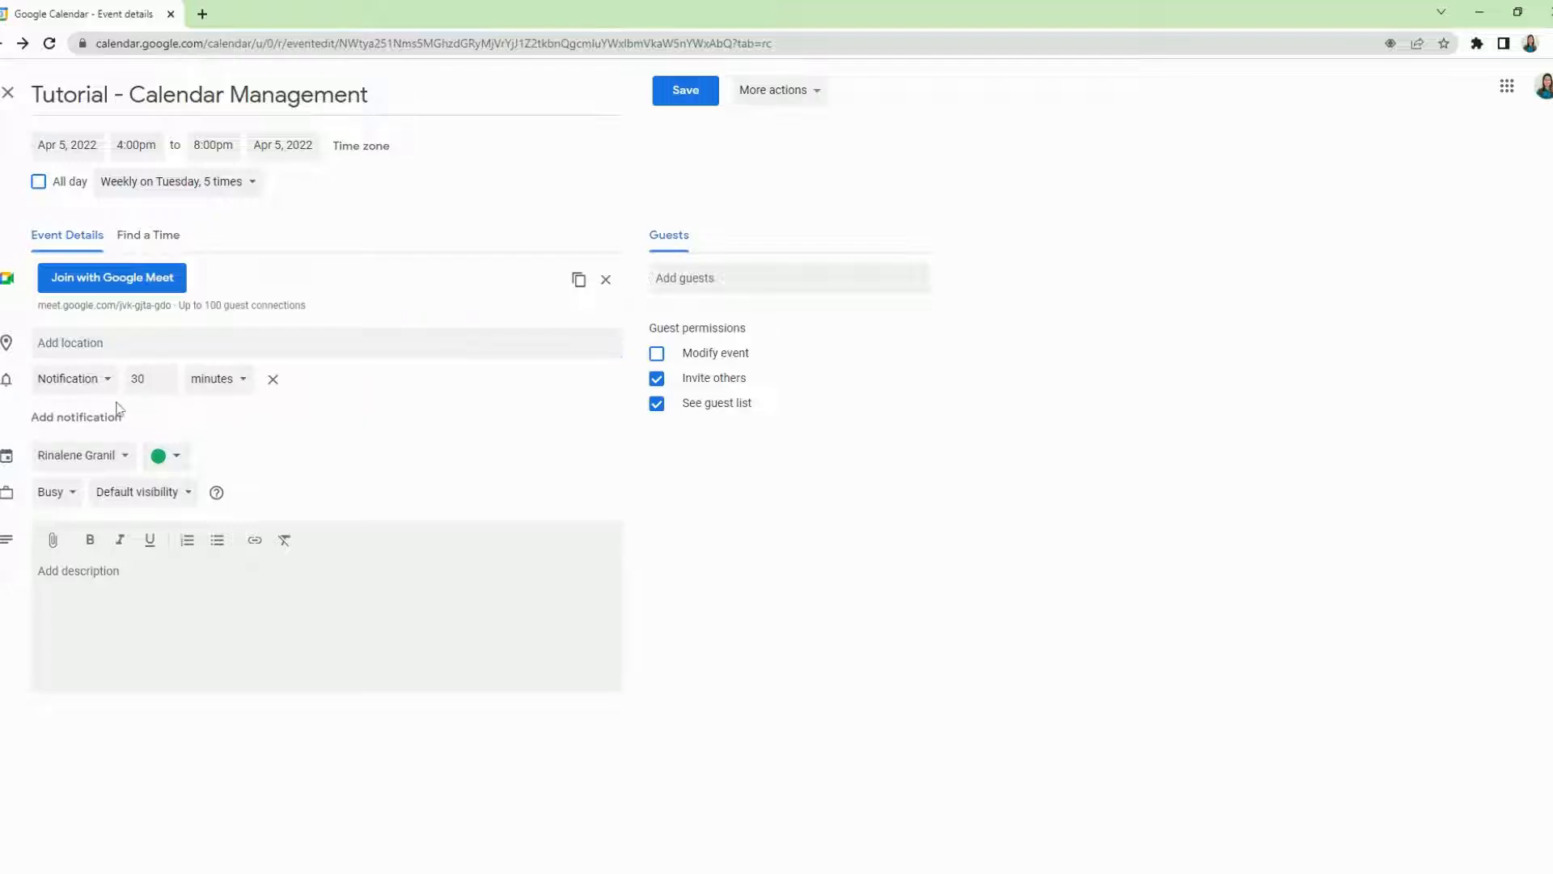
{"action": "left_click", "coordinate": [84, 392]}
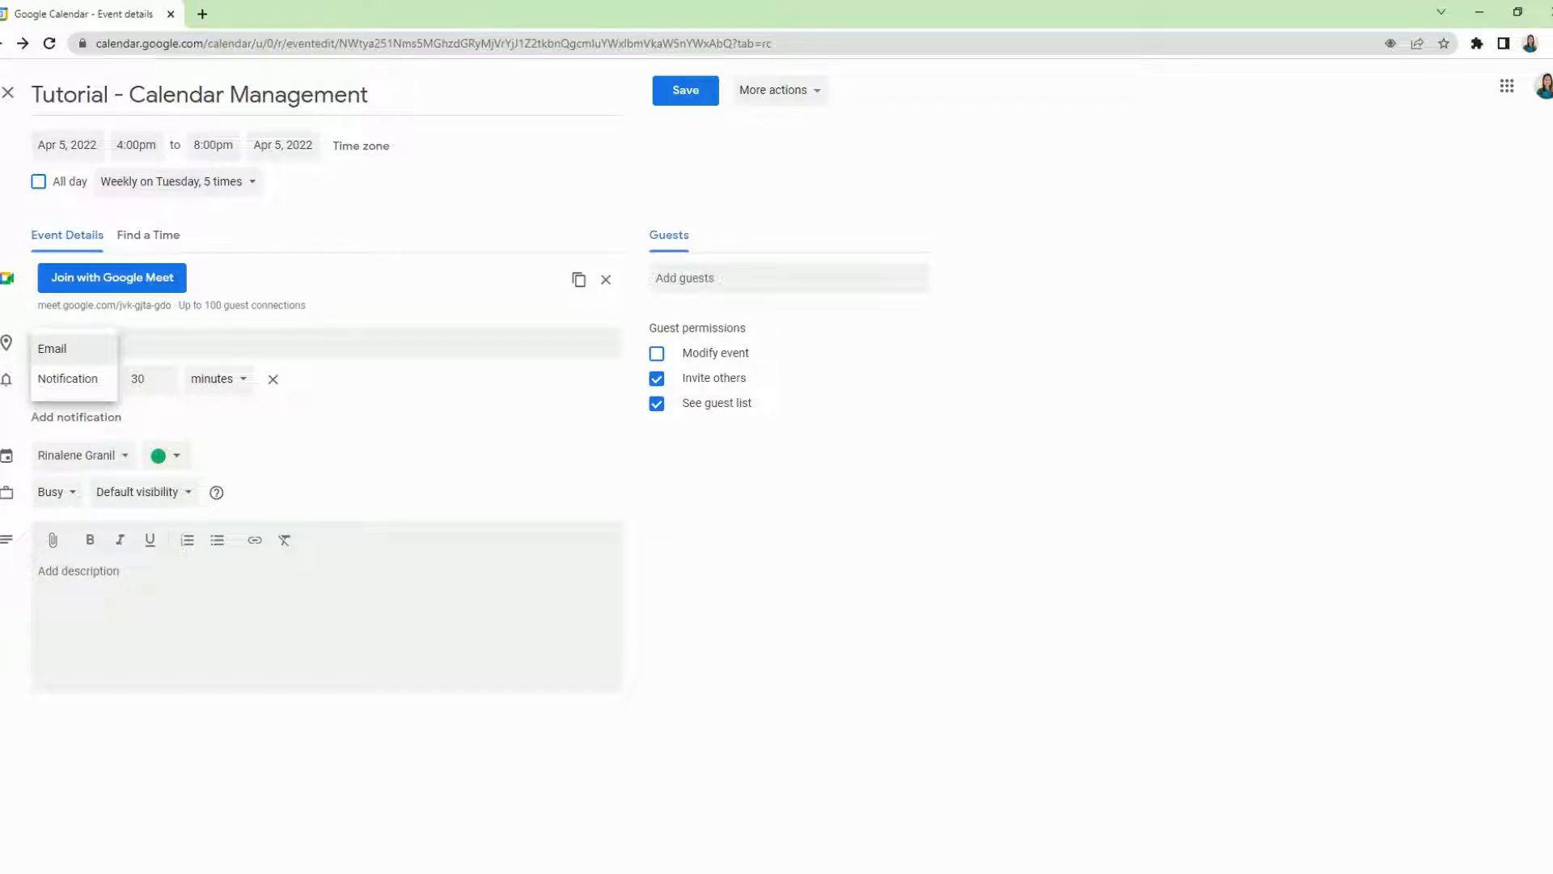
{"action": "left_click", "coordinate": [71, 382]}
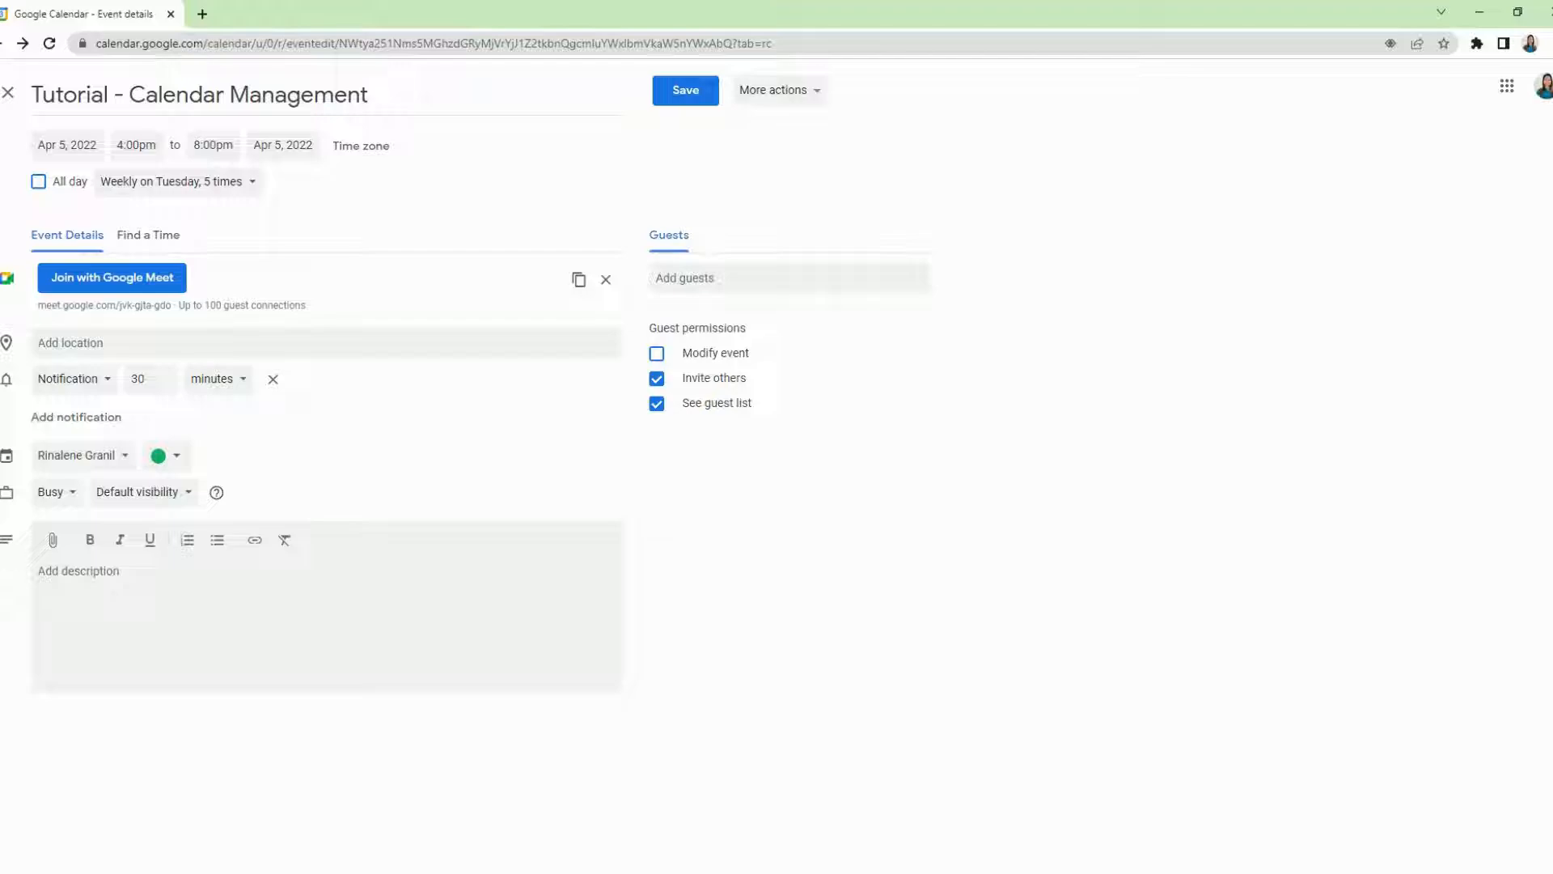
Set the remaining notification to 32 minutes and add a second notification of 10 minutes
{"action": "left_click", "coordinate": [164, 376]}
{"action": "left_click", "coordinate": [165, 386]}
{"action": "double_click", "coordinate": [164, 377]}
{"action": "left_click", "coordinate": [217, 380]}
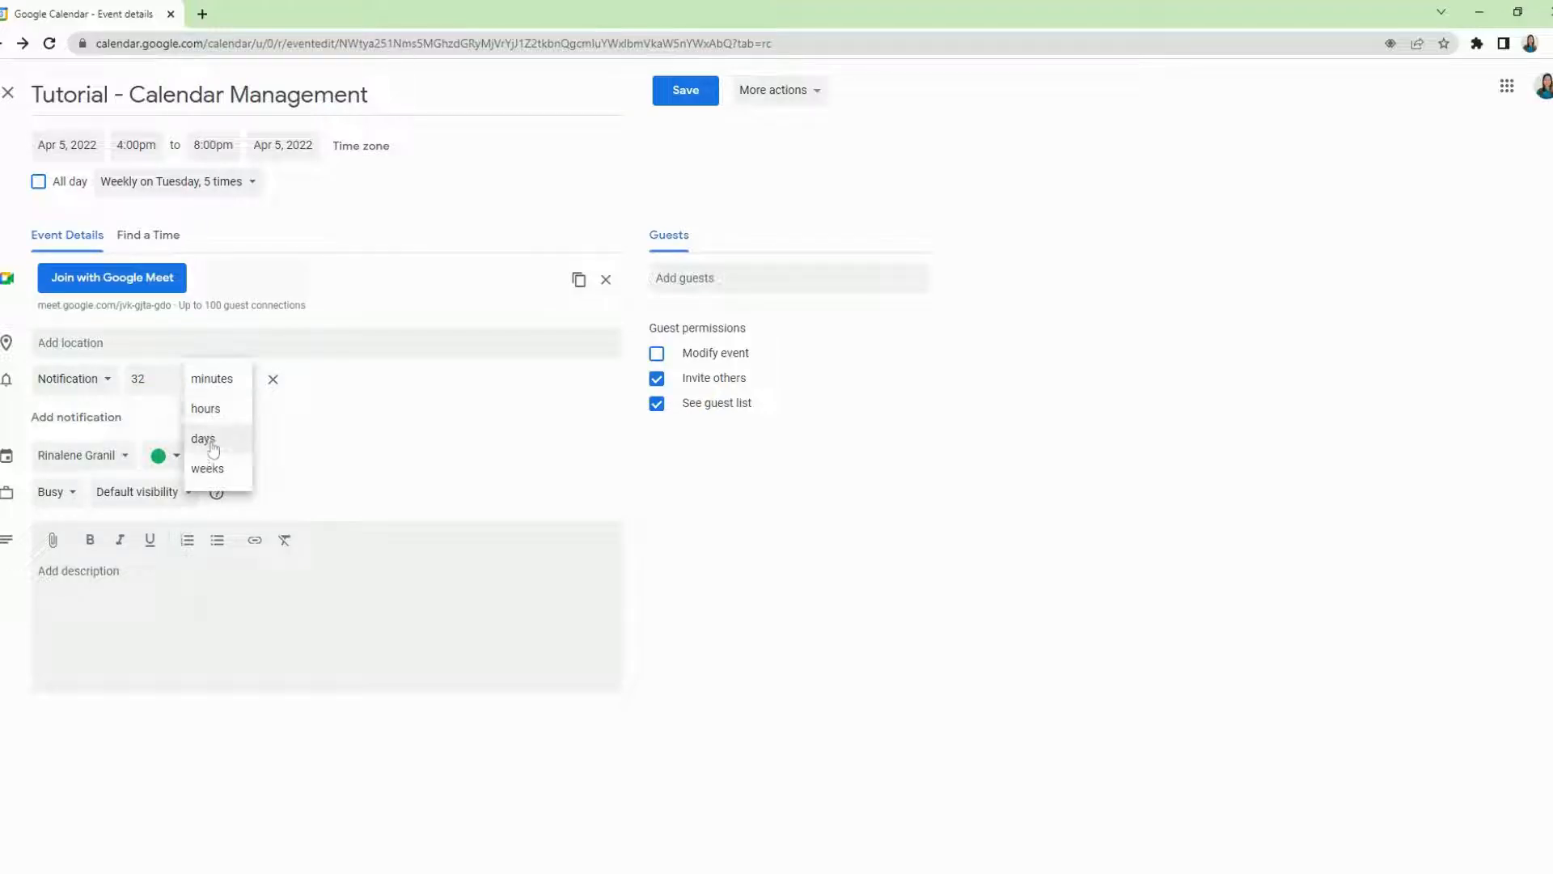
{"action": "left_click", "coordinate": [324, 446]}
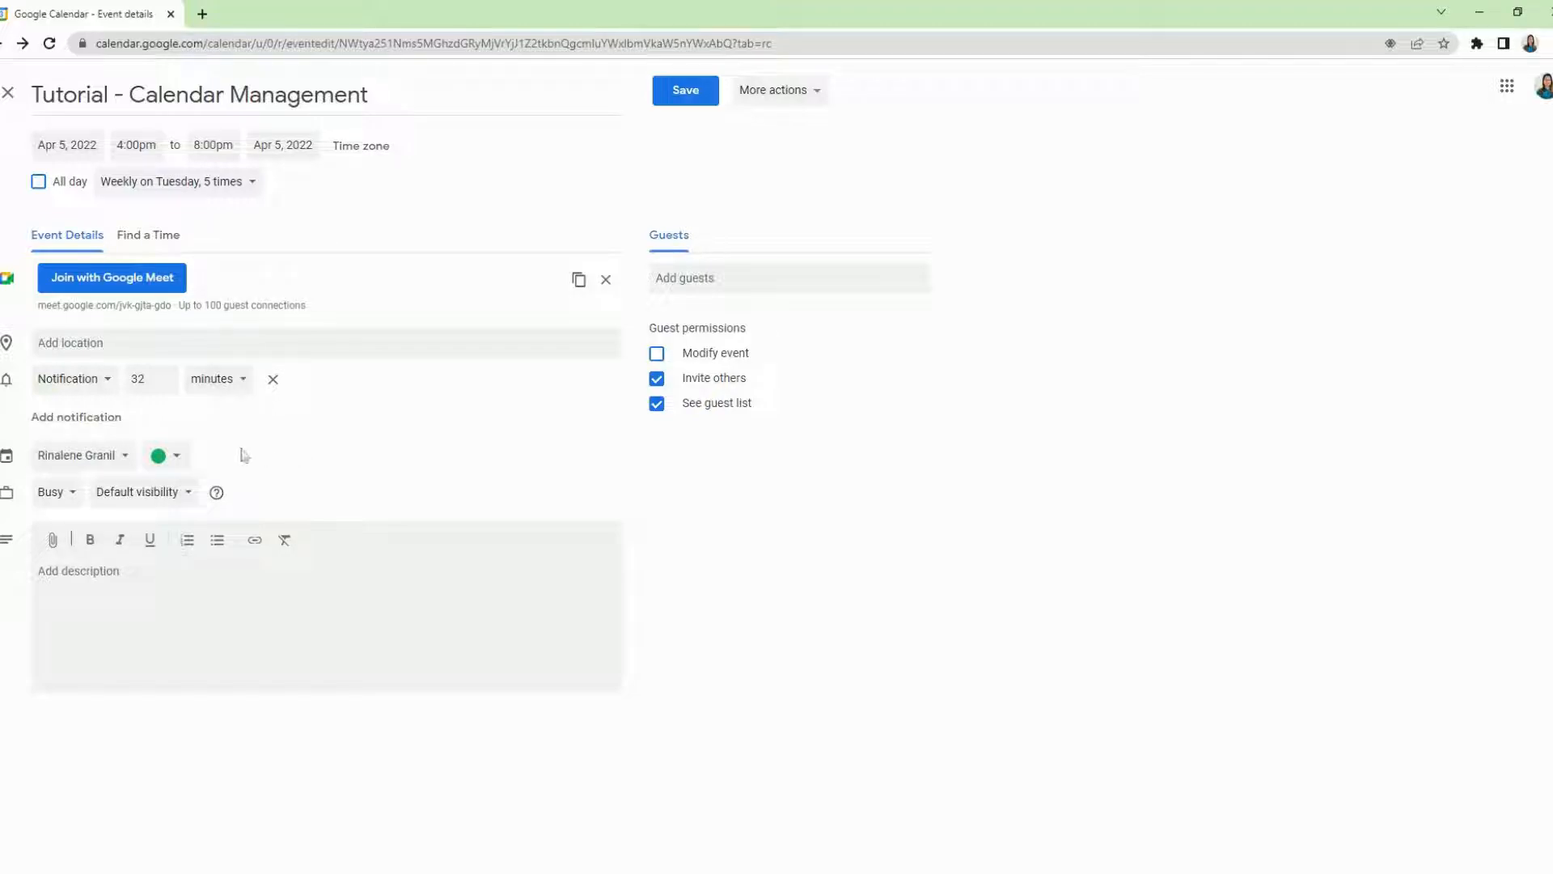
{"action": "left_click", "coordinate": [105, 421]}
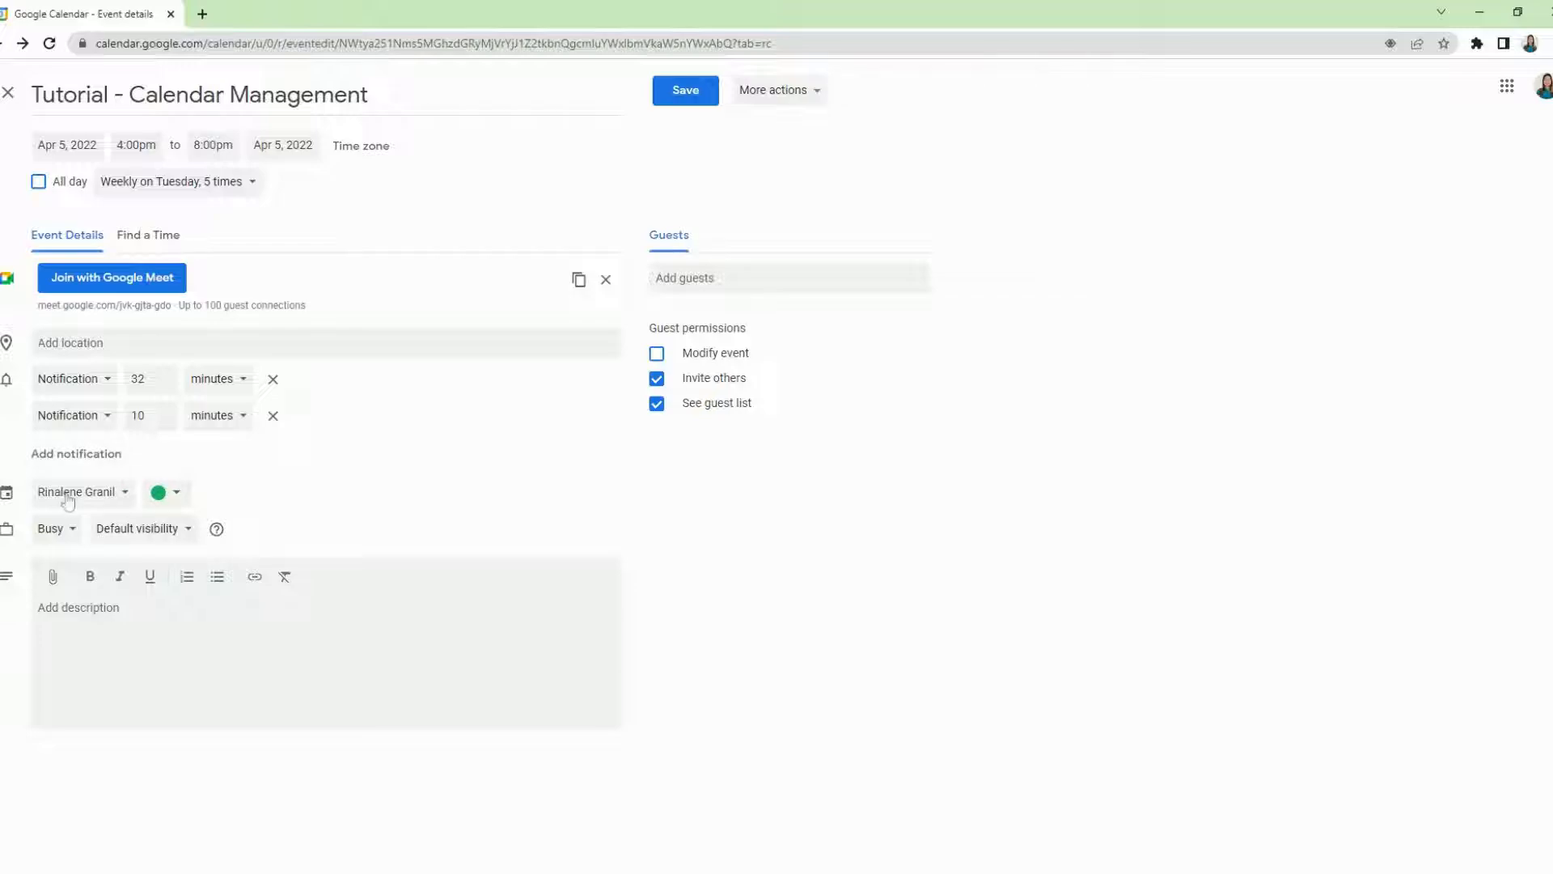
Review the calendars and the colors that can be assigned to the event
{"action": "left_click", "coordinate": [93, 501]}
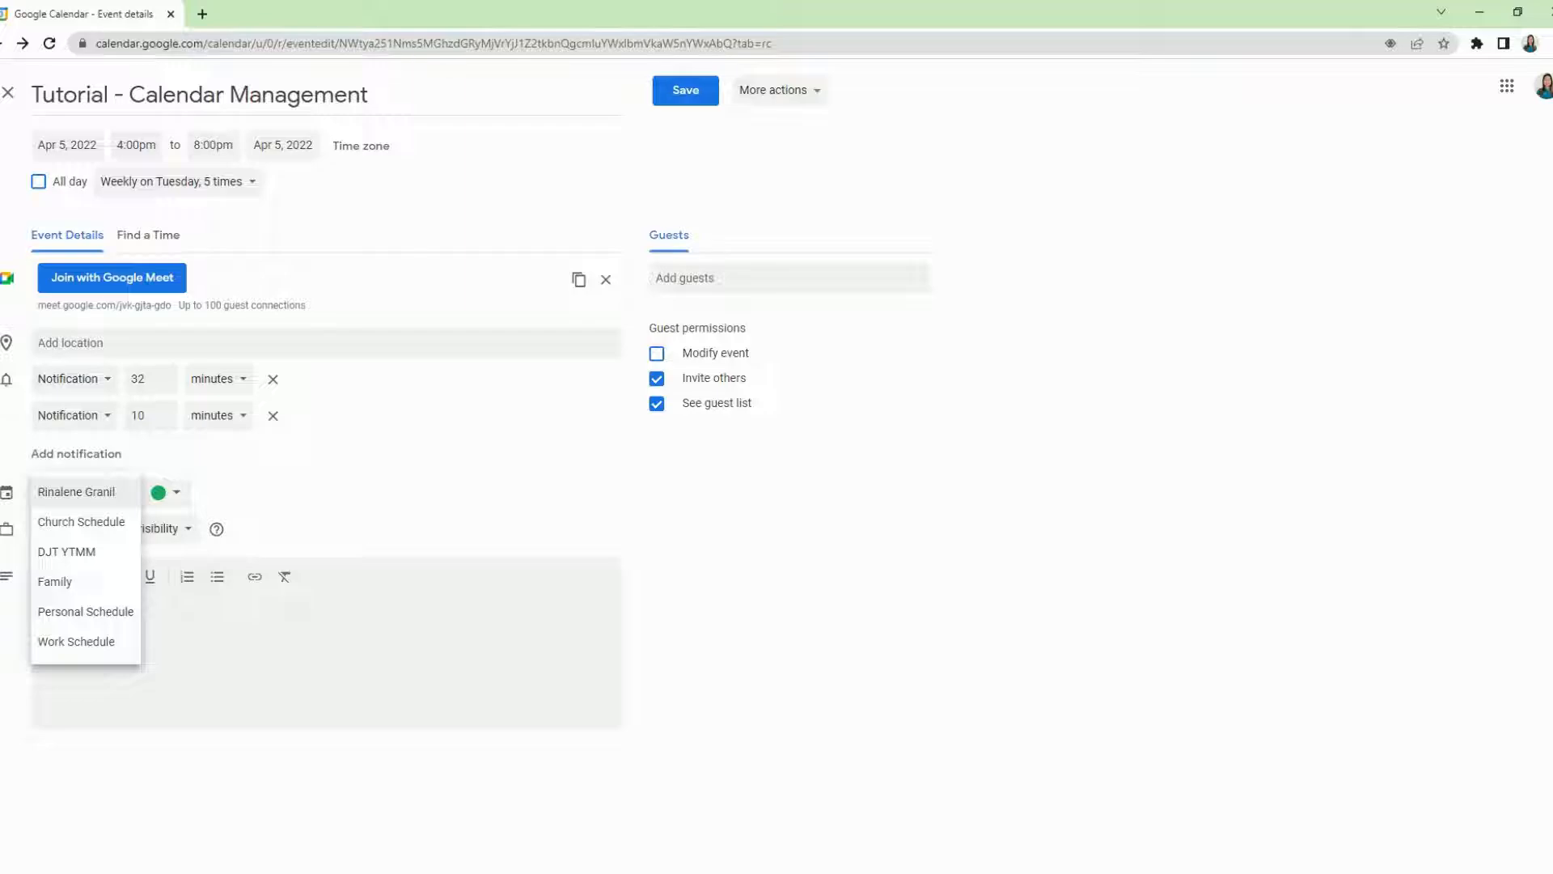
{"action": "left_click", "coordinate": [156, 502]}
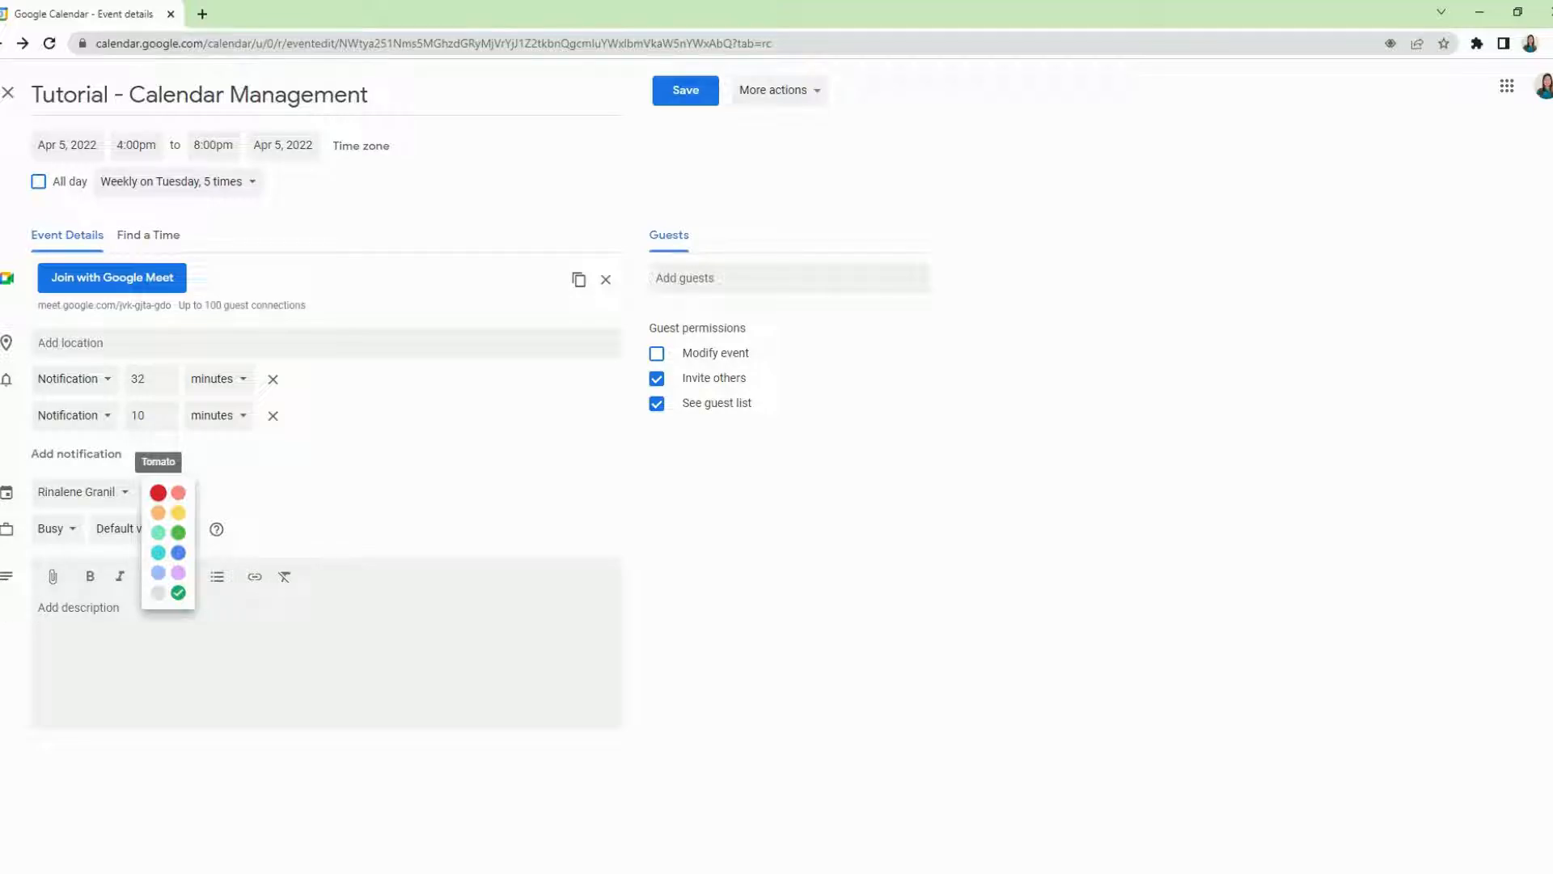
{"action": "left_click", "coordinate": [374, 461]}
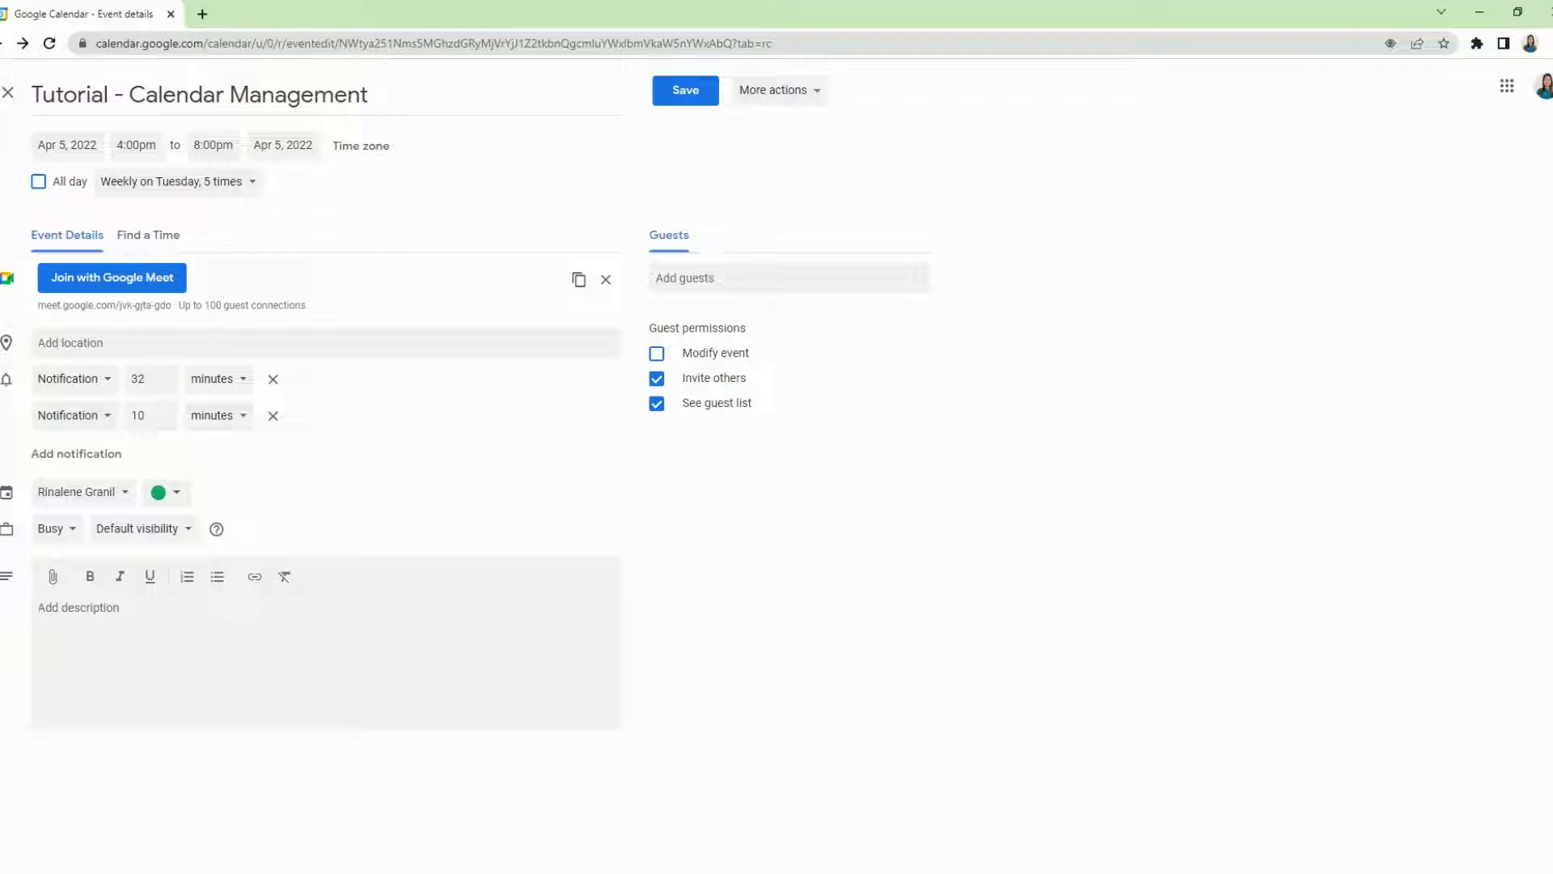
View the Google Drive attachment picker for the event description and close it without attaching a file
{"action": "left_click", "coordinate": [55, 578]}
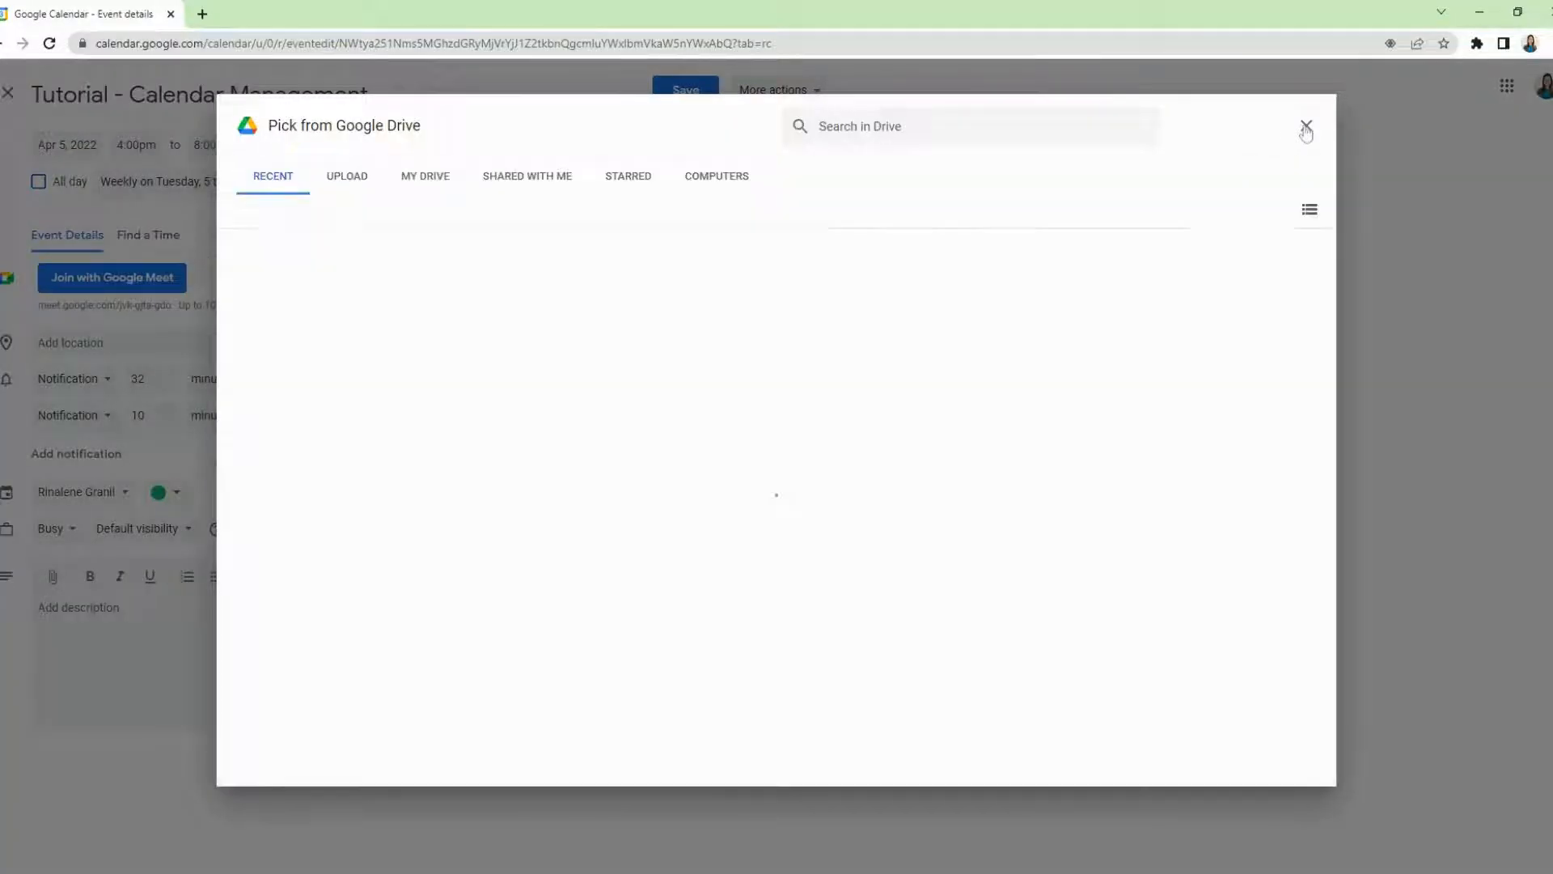
{"action": "left_click", "coordinate": [1305, 127]}
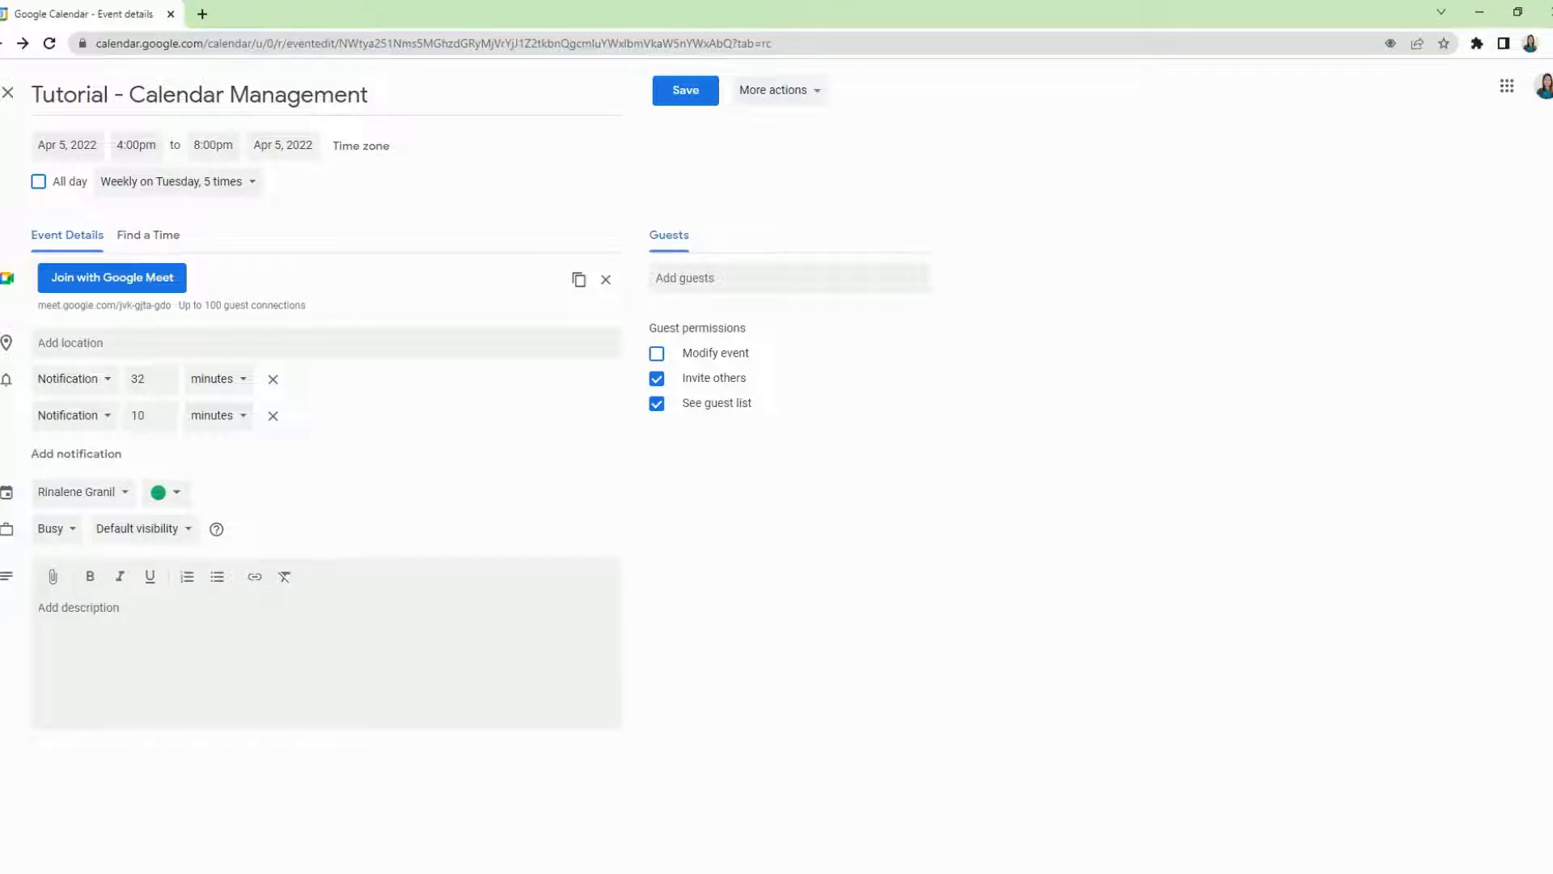
Enter a short text in the event description and add the calendar owner as a guest from the suggested contacts
{"action": "type", "text": "rin"}
{"action": "left_click", "coordinate": [721, 279]}
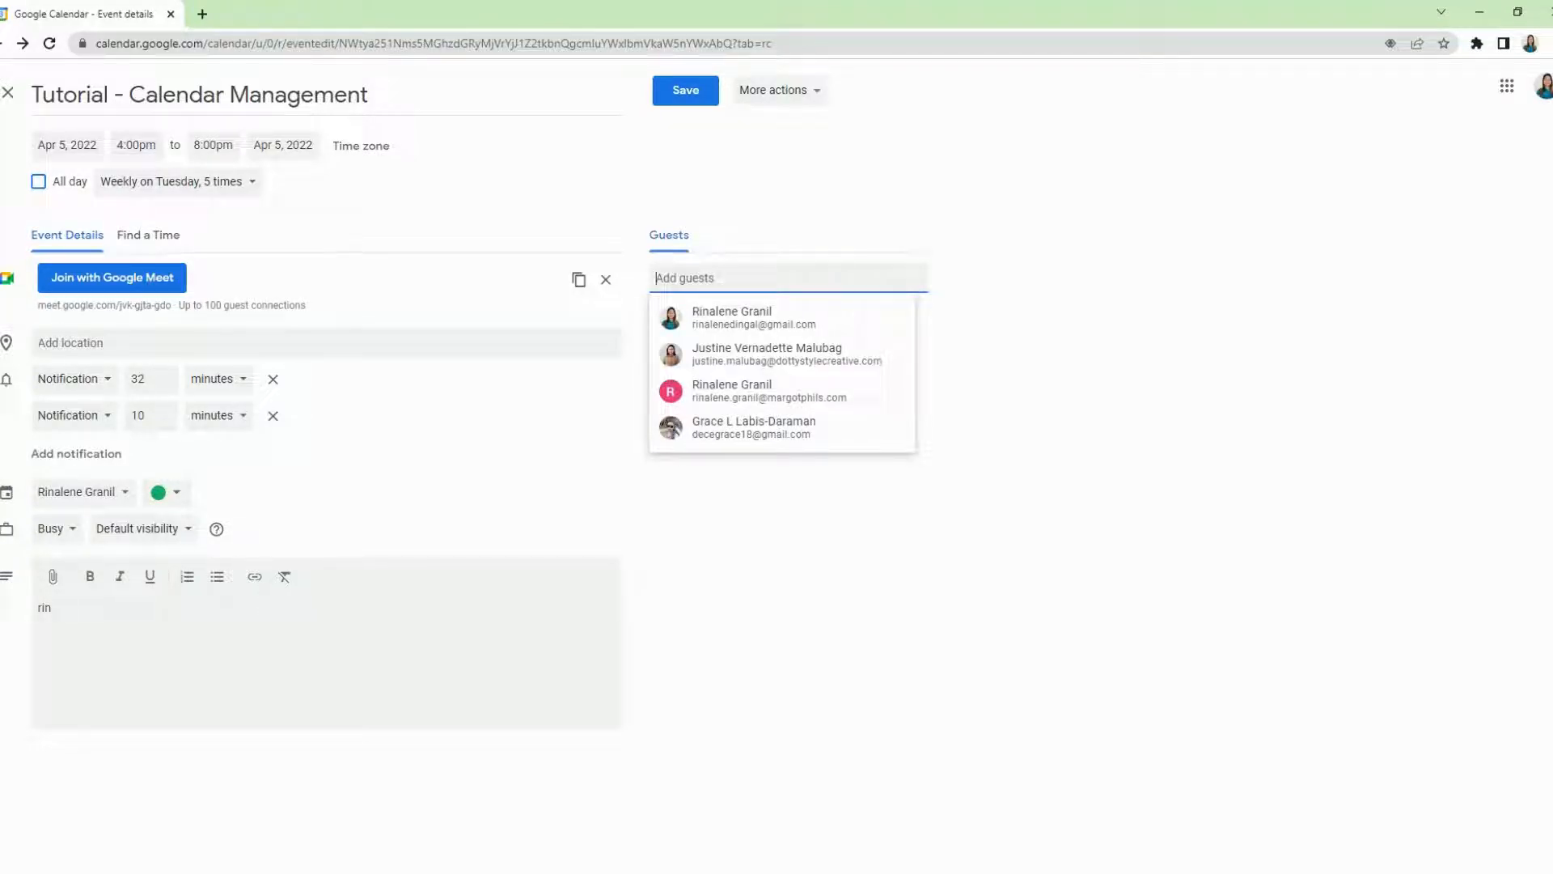
{"action": "left_click", "coordinate": [772, 317]}
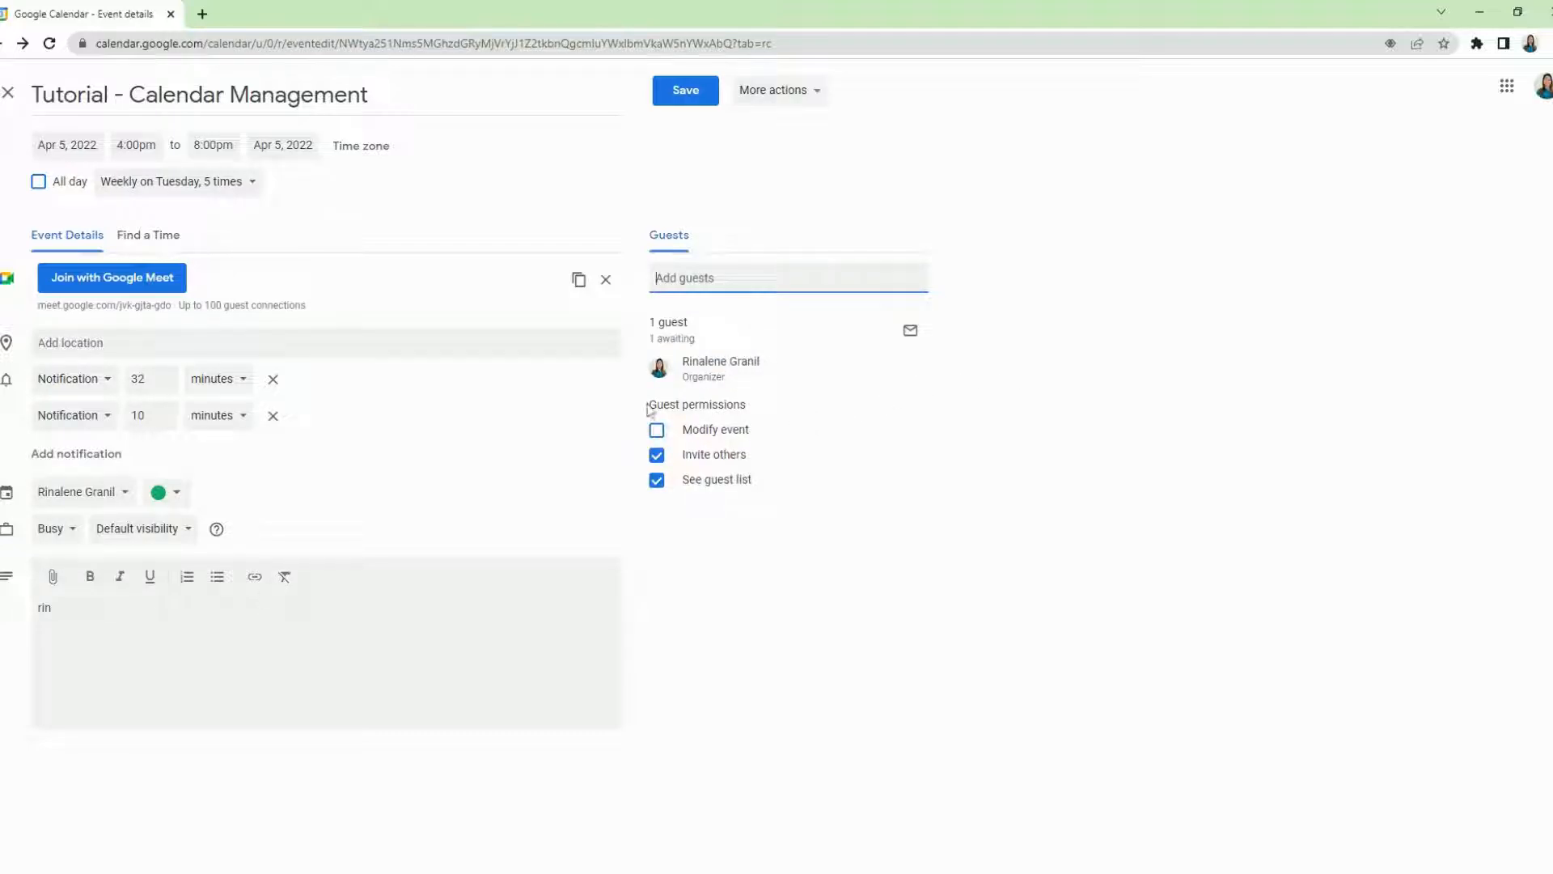
Examine the guest permissions, and switch Modify event on and back off
{"action": "left_click_drag", "start_coordinate": [647, 409], "coordinate": [766, 415]}
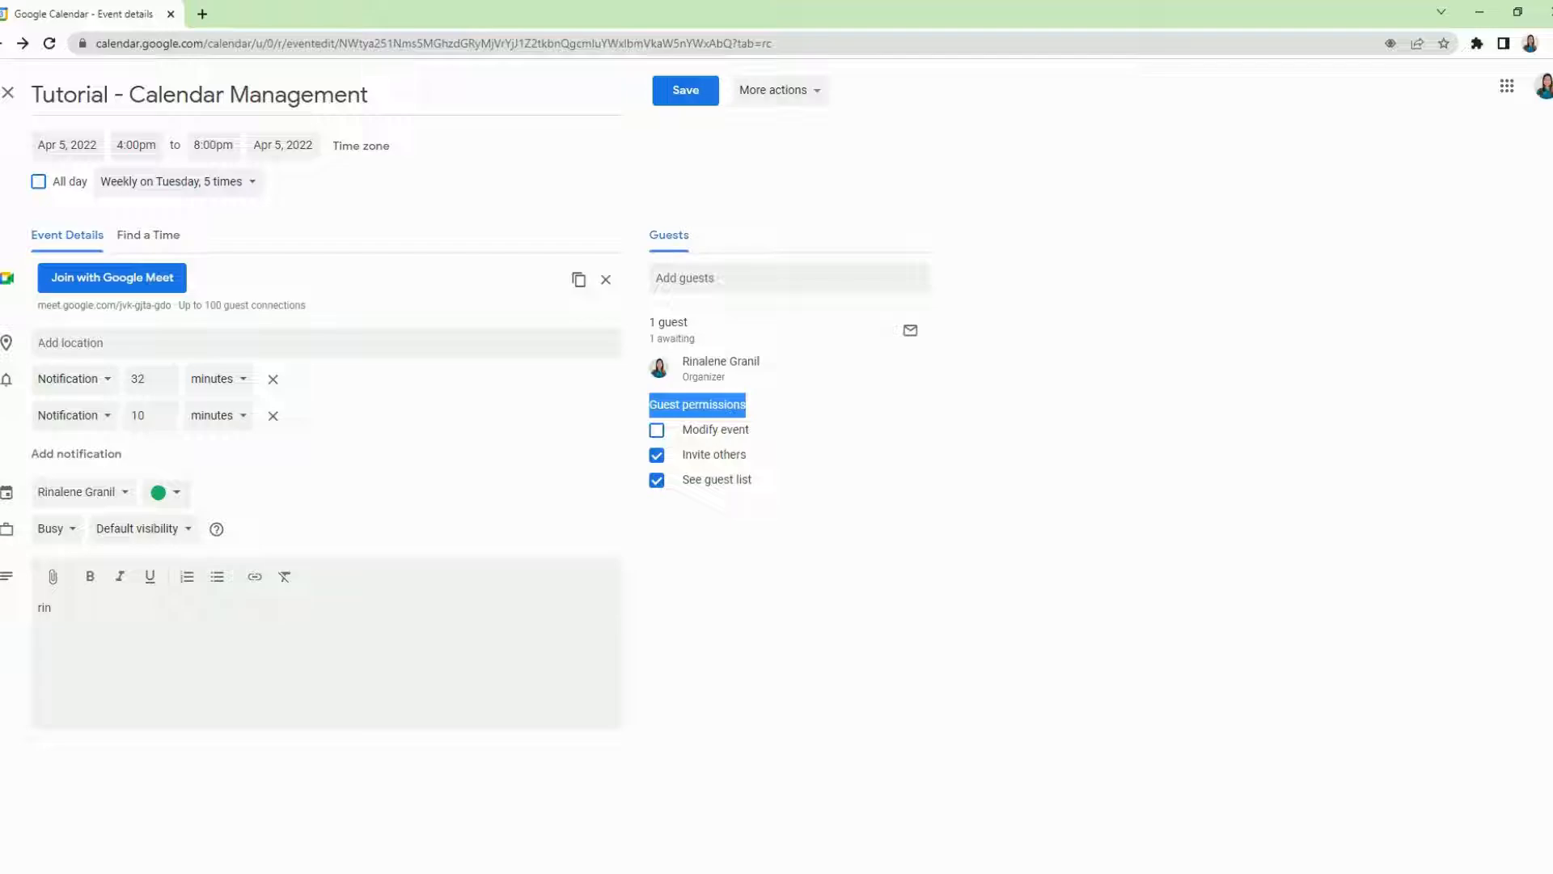
{"action": "left_click_drag", "start_coordinate": [750, 431], "coordinate": [688, 438]}
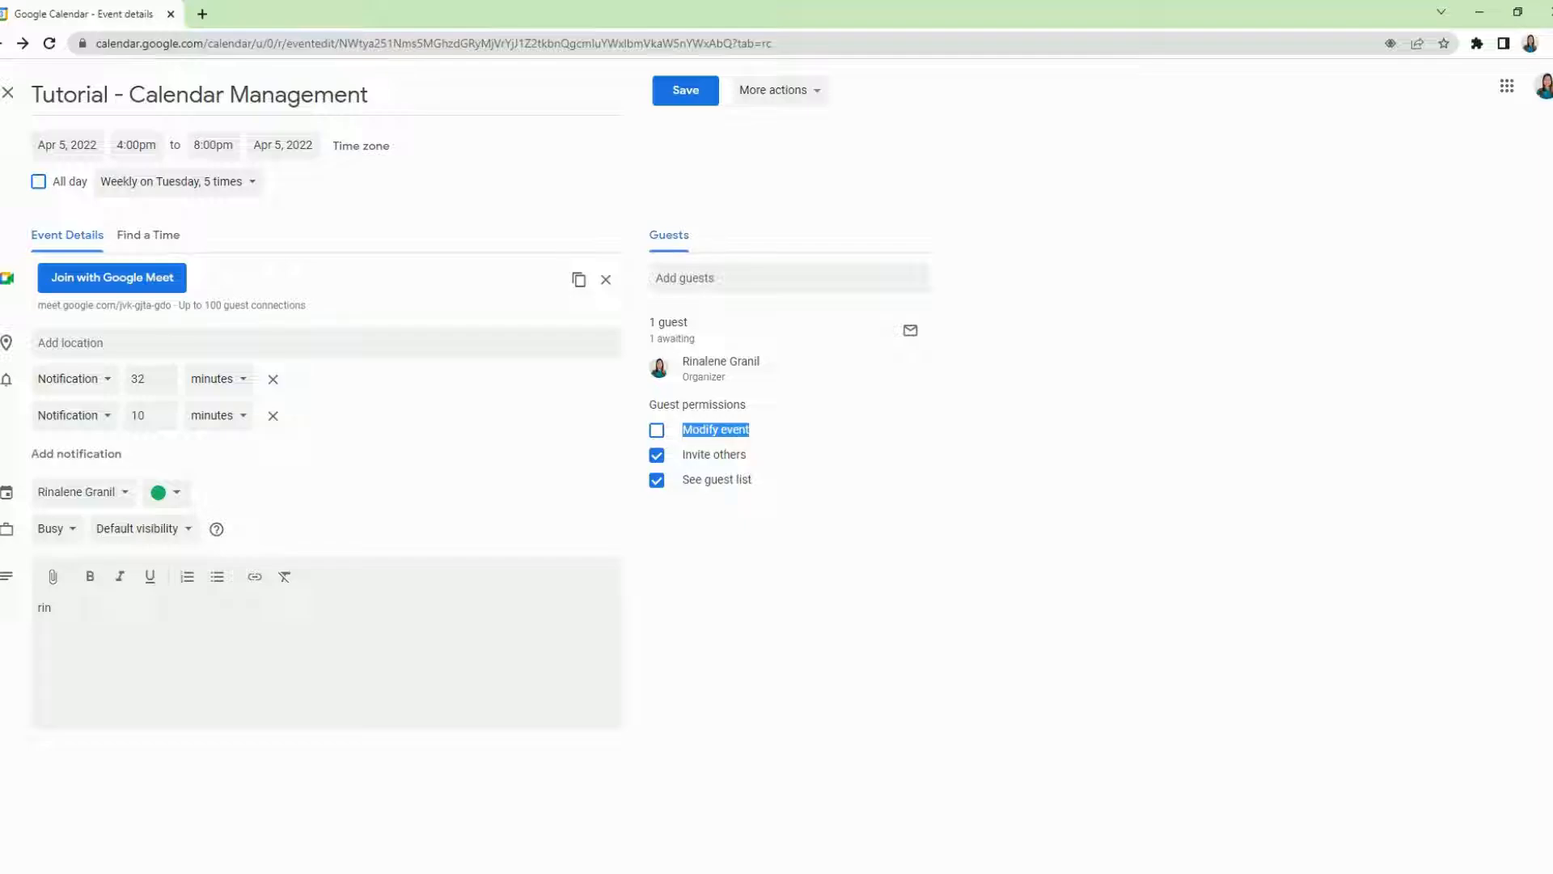
{"action": "left_click", "coordinate": [656, 429]}
{"action": "left_click_drag", "start_coordinate": [759, 455], "coordinate": [661, 445]}
{"action": "left_click", "coordinate": [658, 436]}
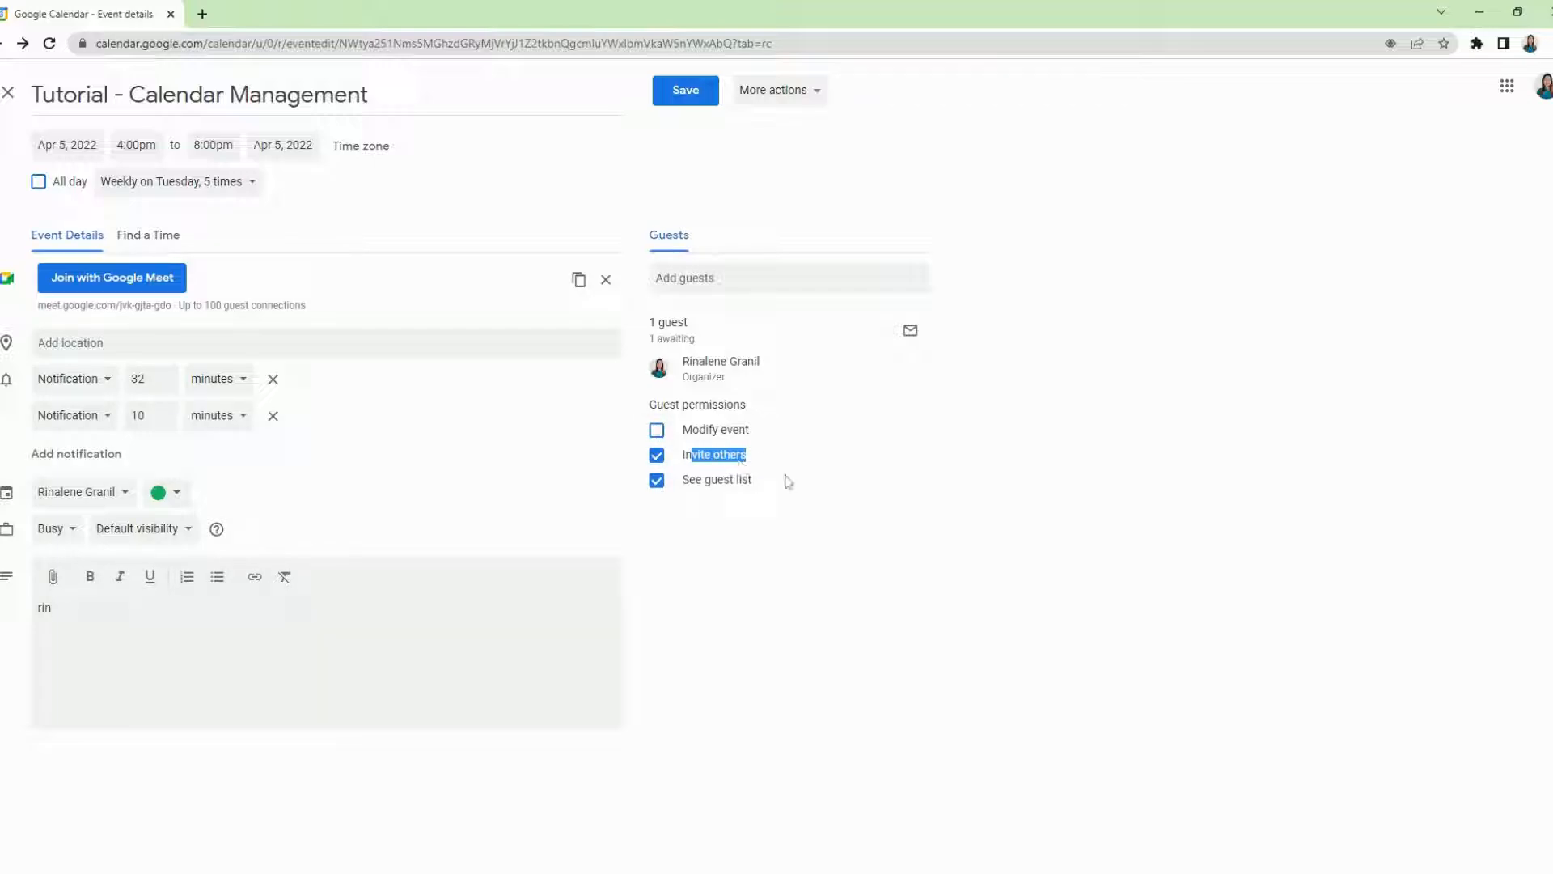
Examine the event's See guest list permission and its Find a Time view
{"action": "left_click_drag", "start_coordinate": [761, 485], "coordinate": [696, 500]}
{"action": "left_click", "coordinate": [702, 543]}
{"action": "left_click", "coordinate": [150, 236]}
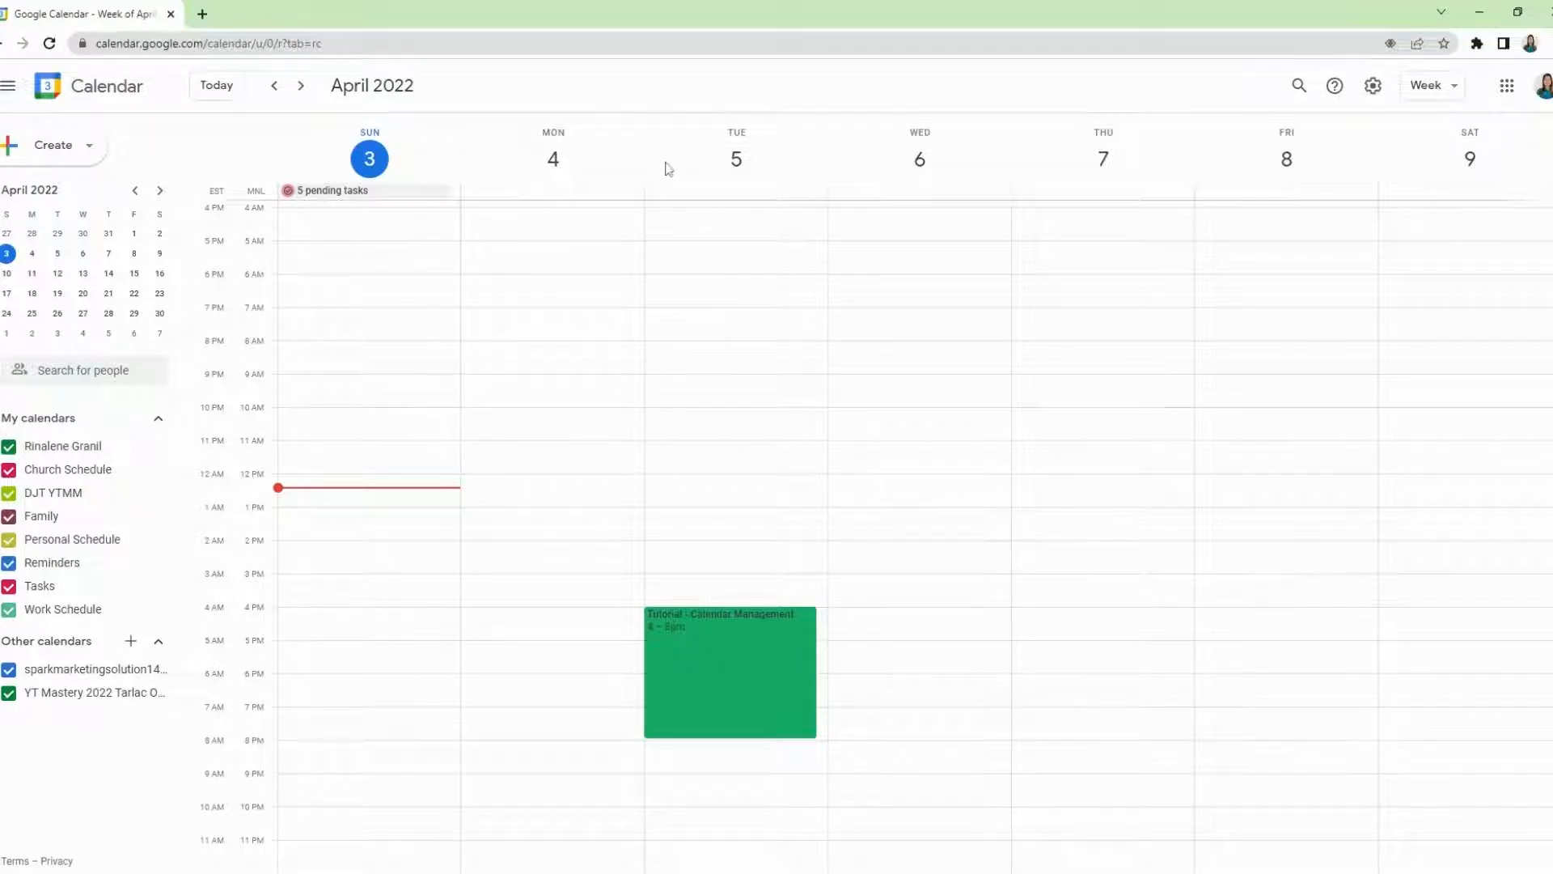
In the calendar's general settings, choose Philippines as the country, 12/31/2022 as the date format and 1:00pm as the time format
{"action": "left_click", "coordinate": [1373, 87]}
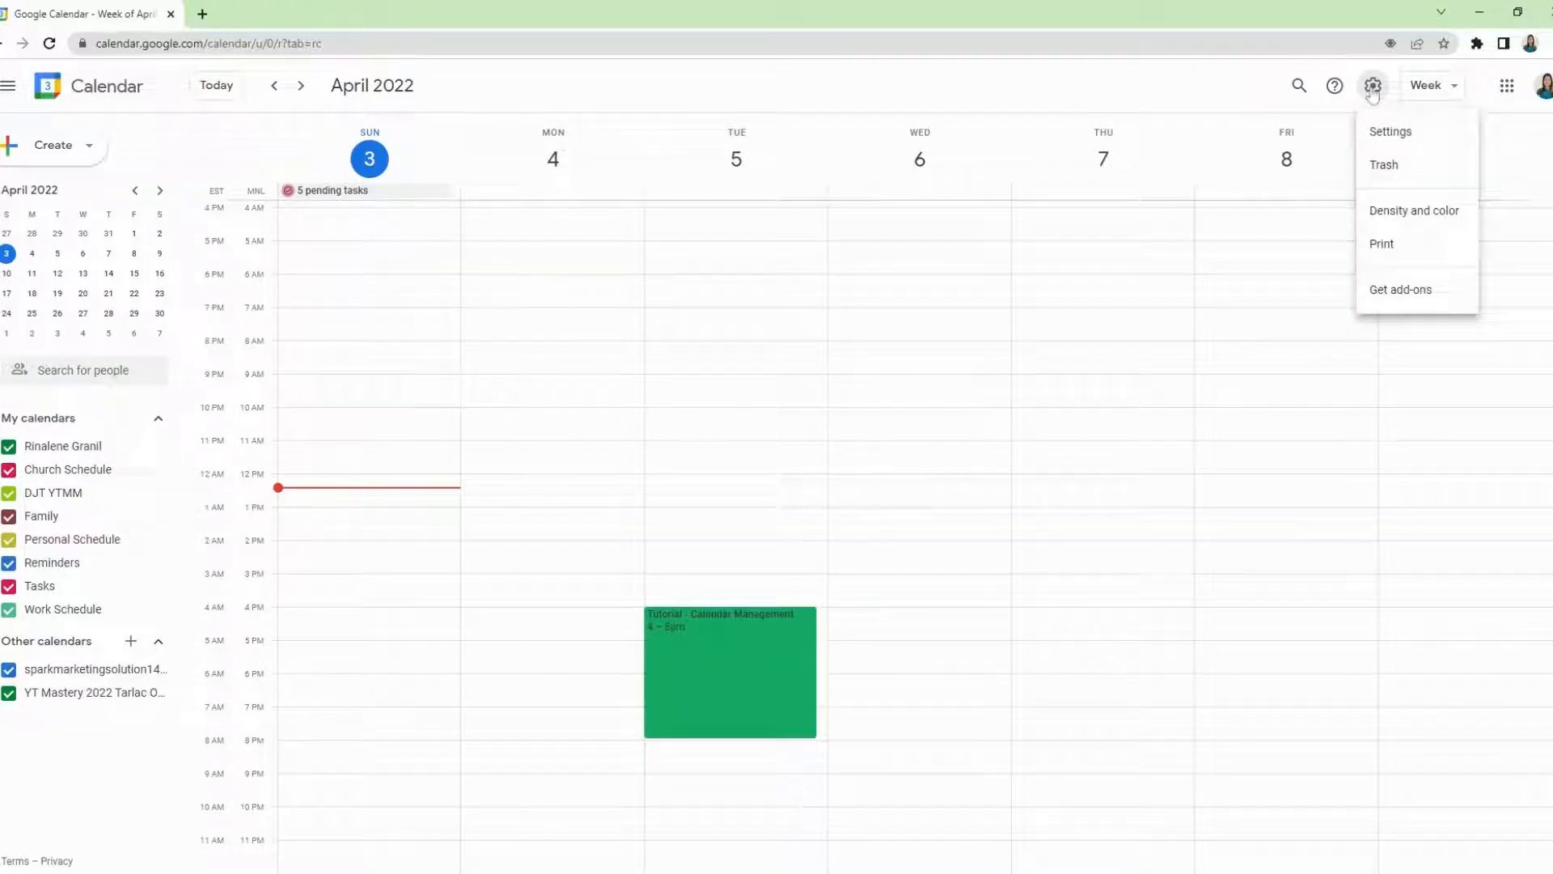
{"action": "left_click", "coordinate": [1388, 146]}
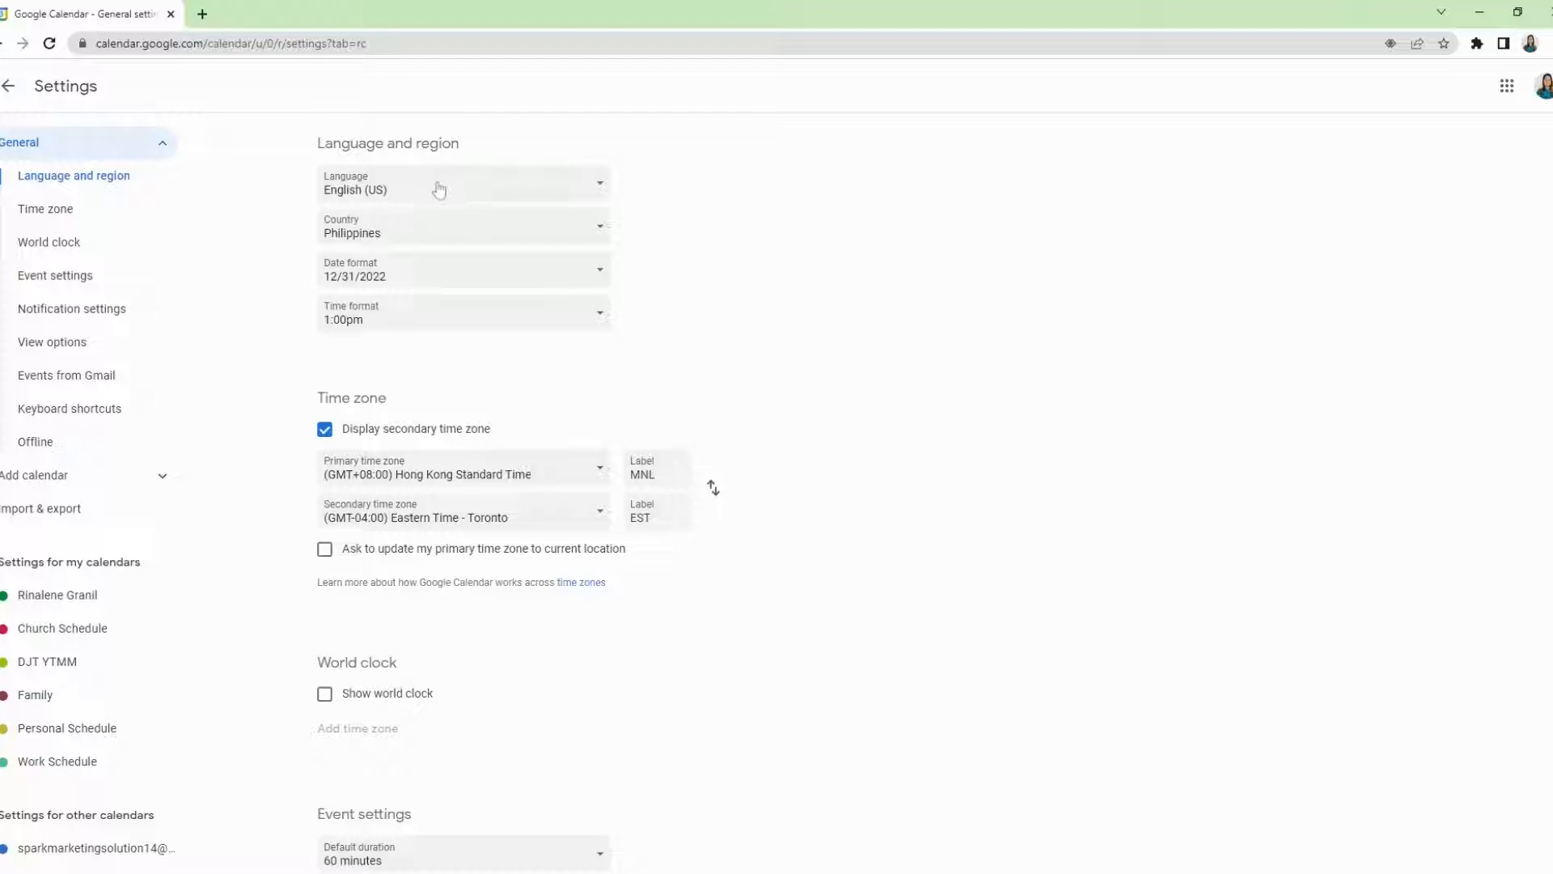
{"action": "left_click", "coordinate": [384, 234]}
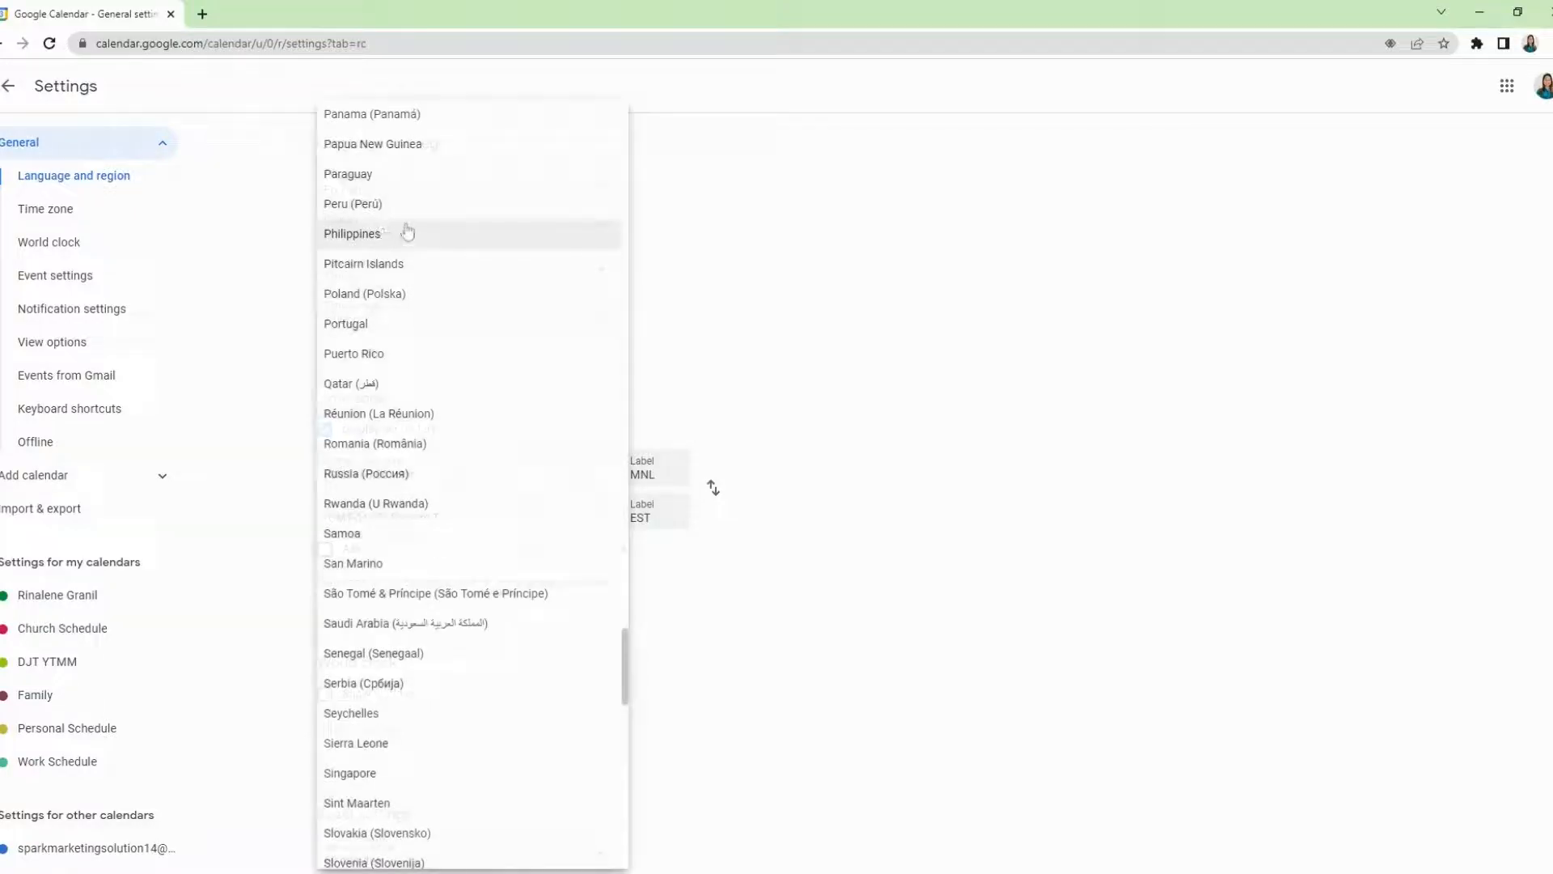
{"action": "left_click", "coordinate": [405, 233]}
{"action": "left_click", "coordinate": [466, 279]}
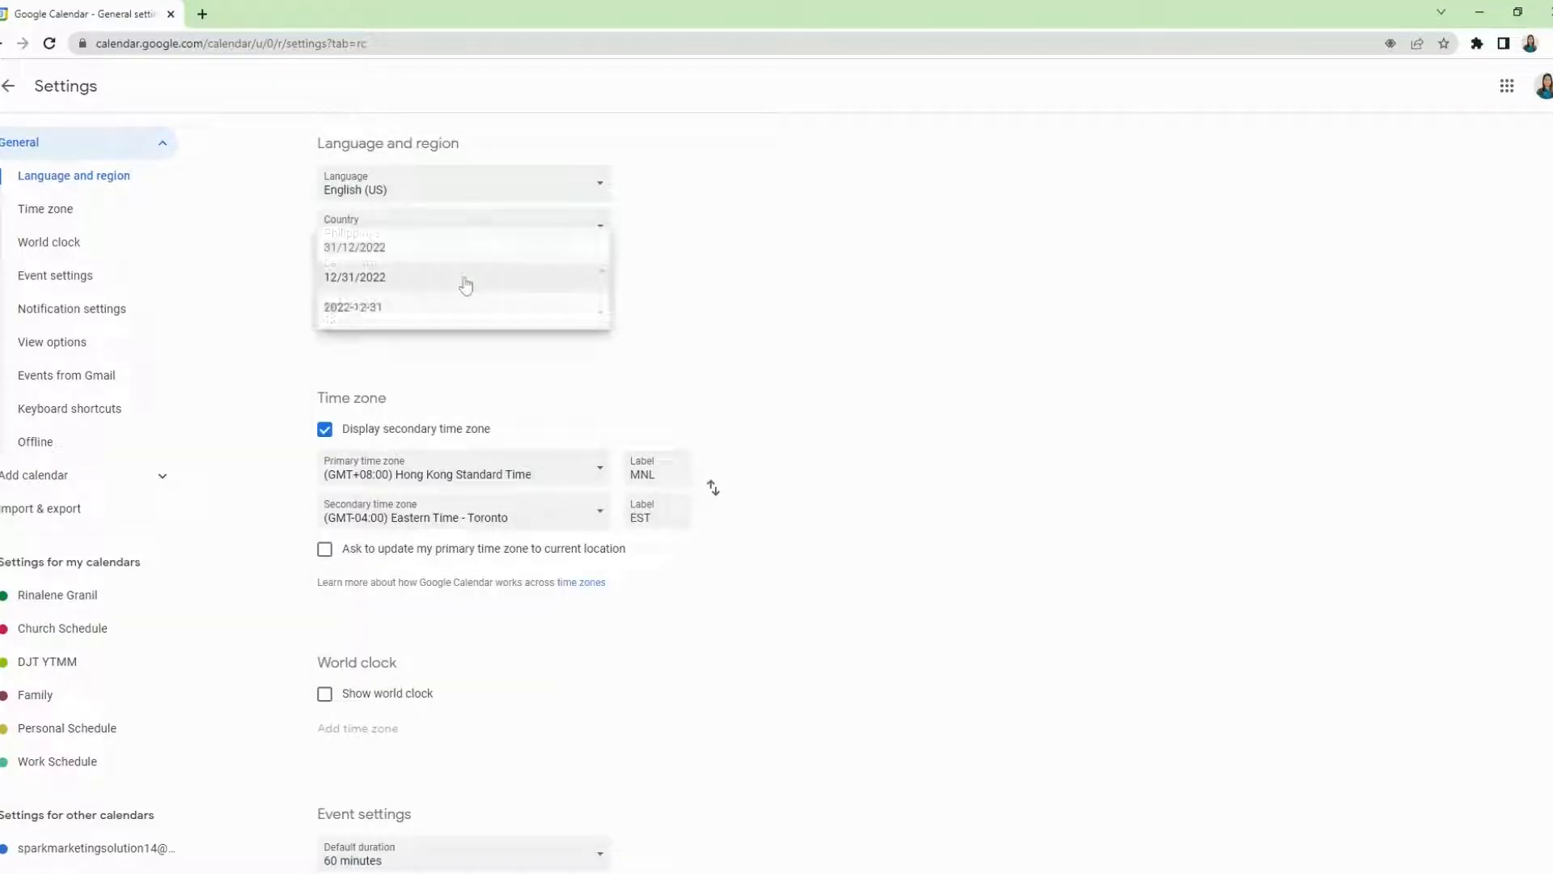
{"action": "left_click", "coordinate": [465, 281]}
{"action": "left_click", "coordinate": [486, 323]}
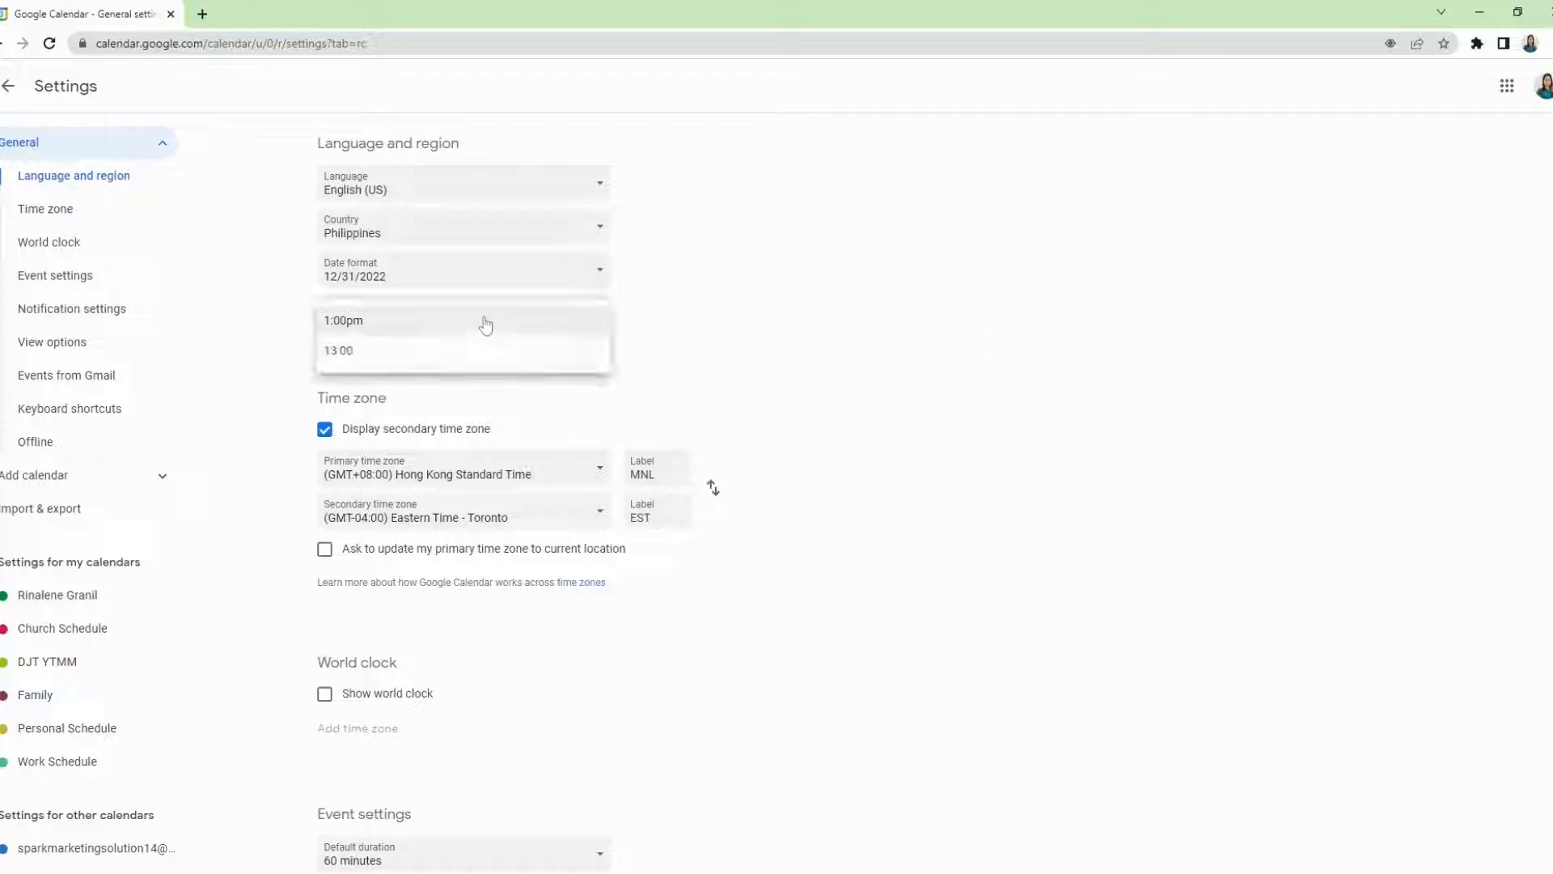
{"action": "left_click", "coordinate": [486, 327]}
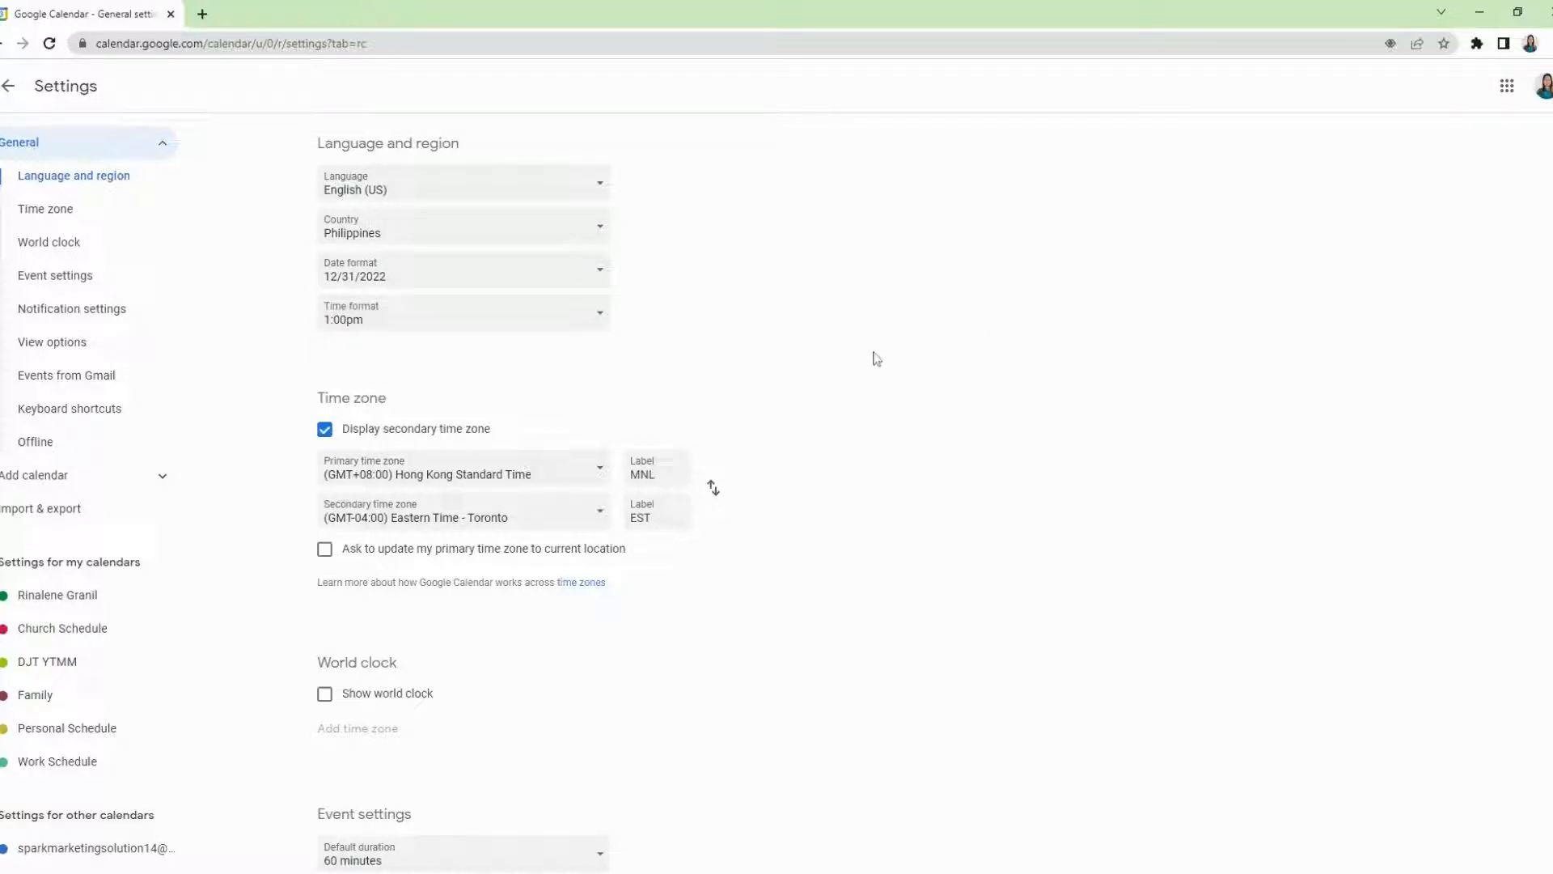
Switch the secondary time zone display off and back on, and inspect the primary time zone's label
{"action": "left_click", "coordinate": [343, 433]}
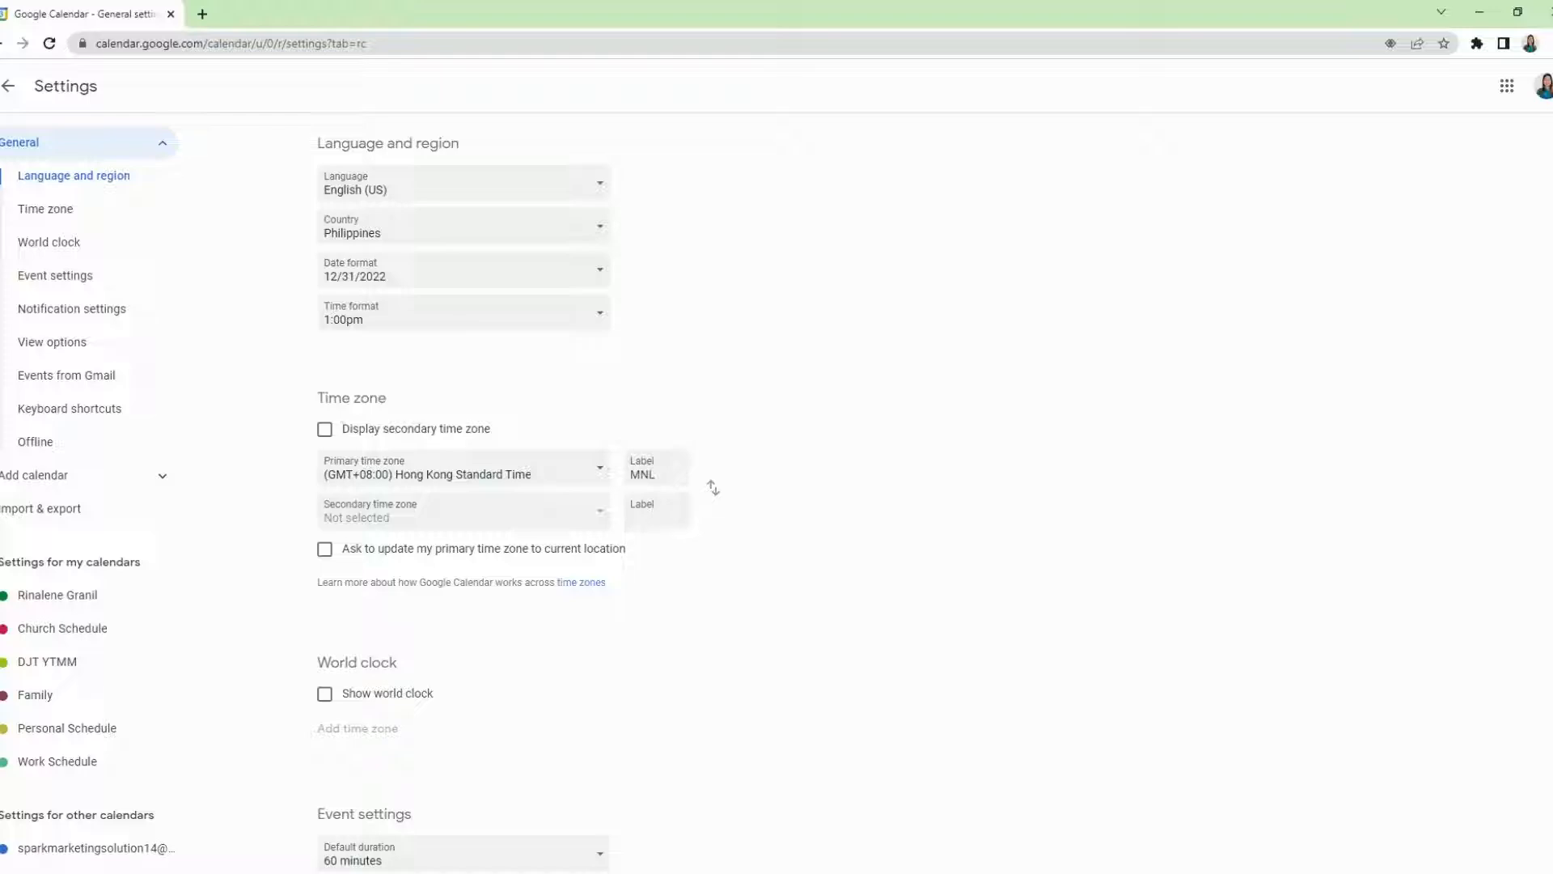
{"action": "left_click", "coordinate": [325, 428]}
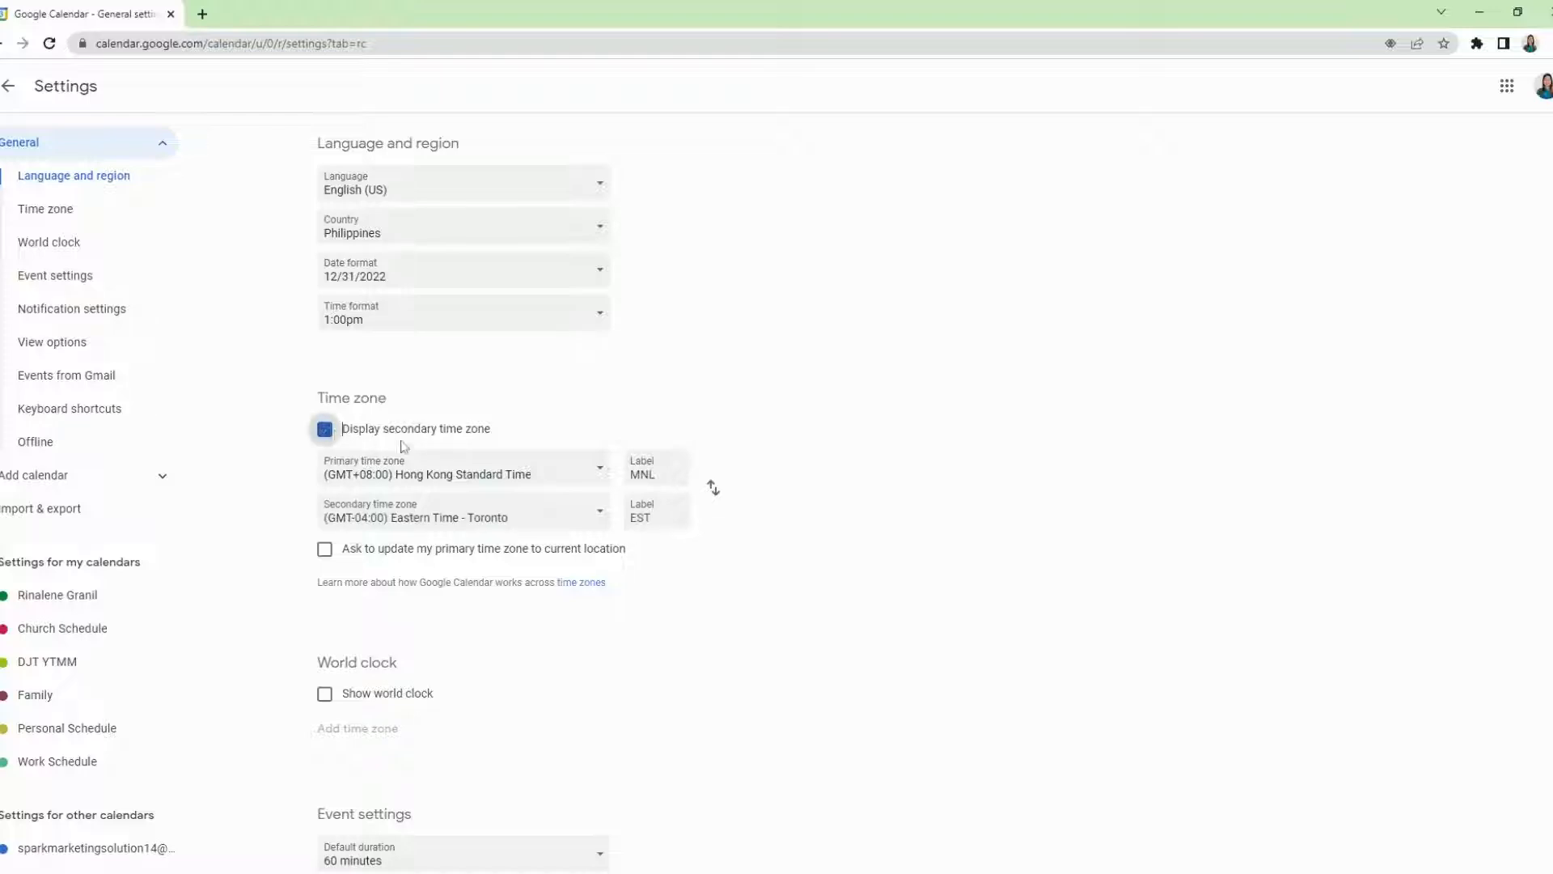
{"action": "double_click", "coordinate": [631, 477]}
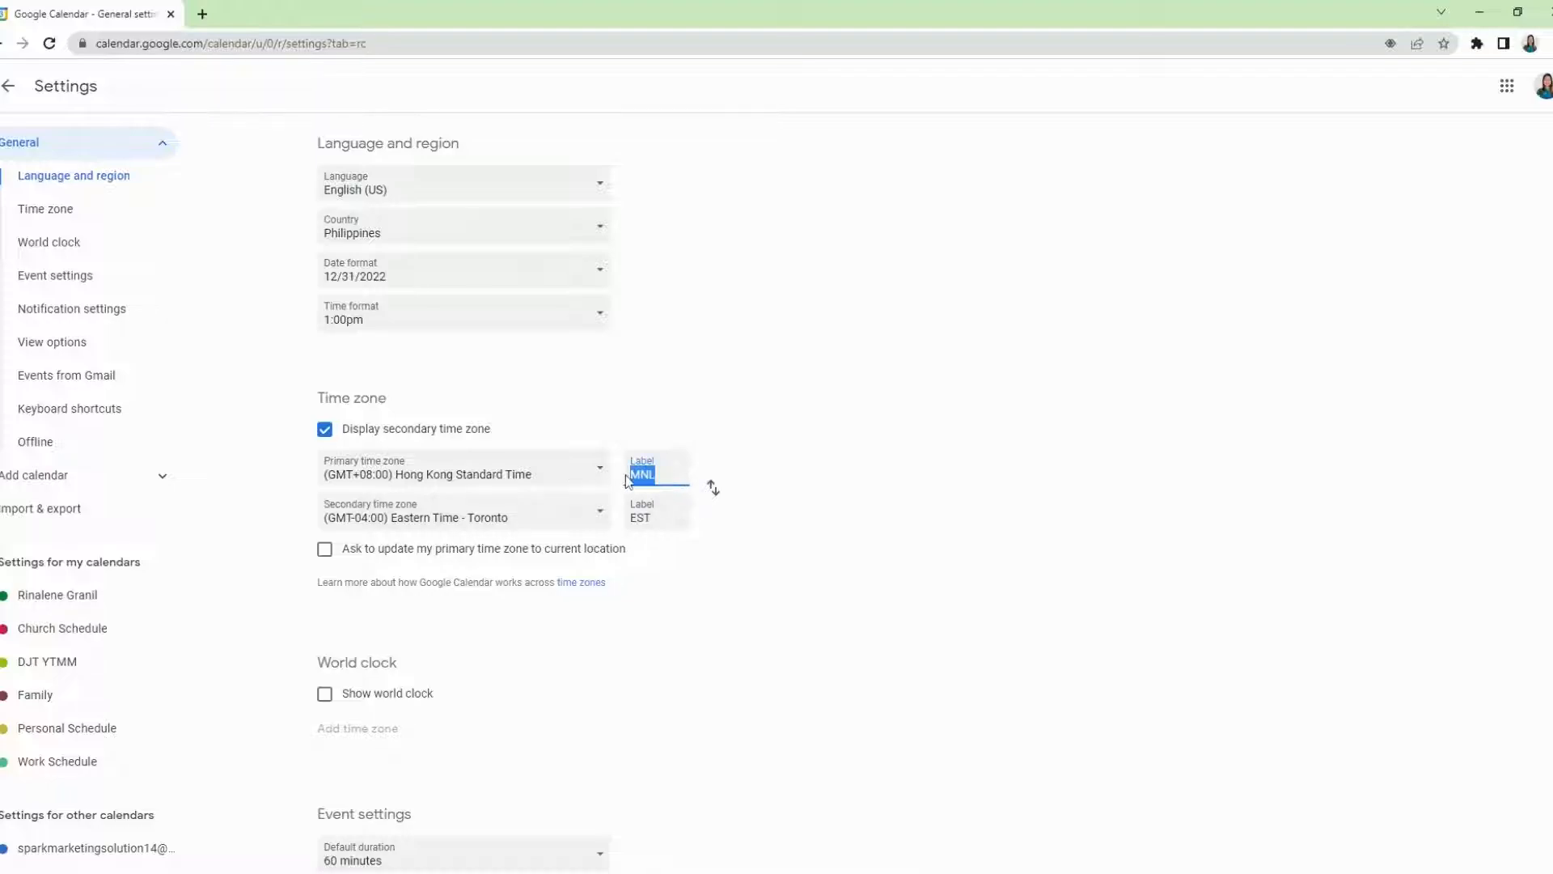
{"action": "left_click", "coordinate": [656, 476]}
Set the secondary time zone to (GMT+02:00) Central European Time - Amsterdam
{"action": "left_click", "coordinate": [593, 515]}
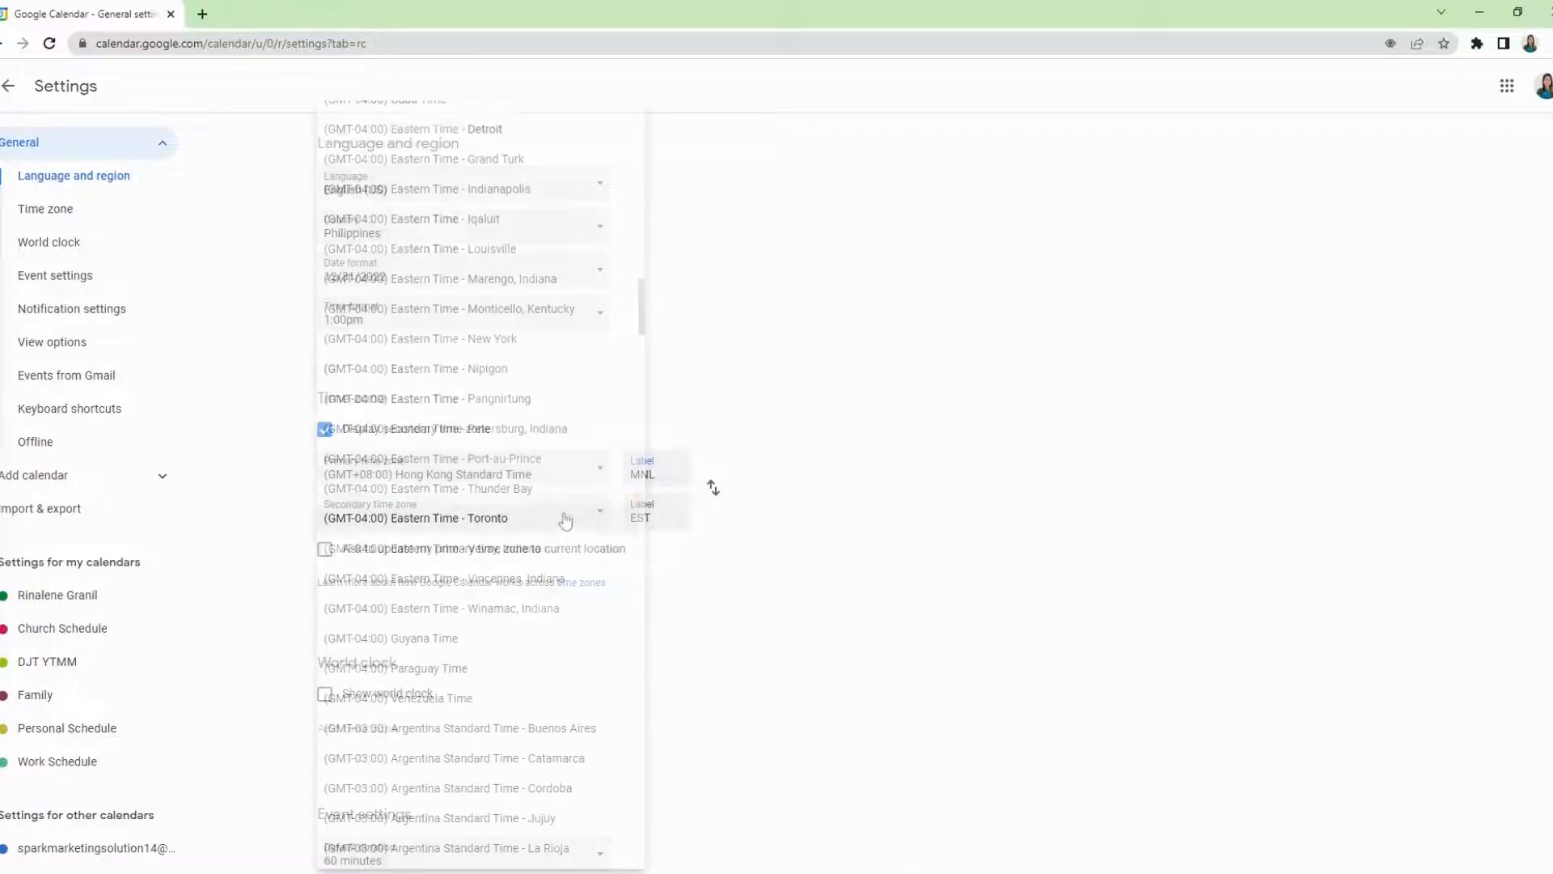
{"action": "scroll", "coordinate": [518, 647], "scroll_direction": "down", "scroll_amount": 8}
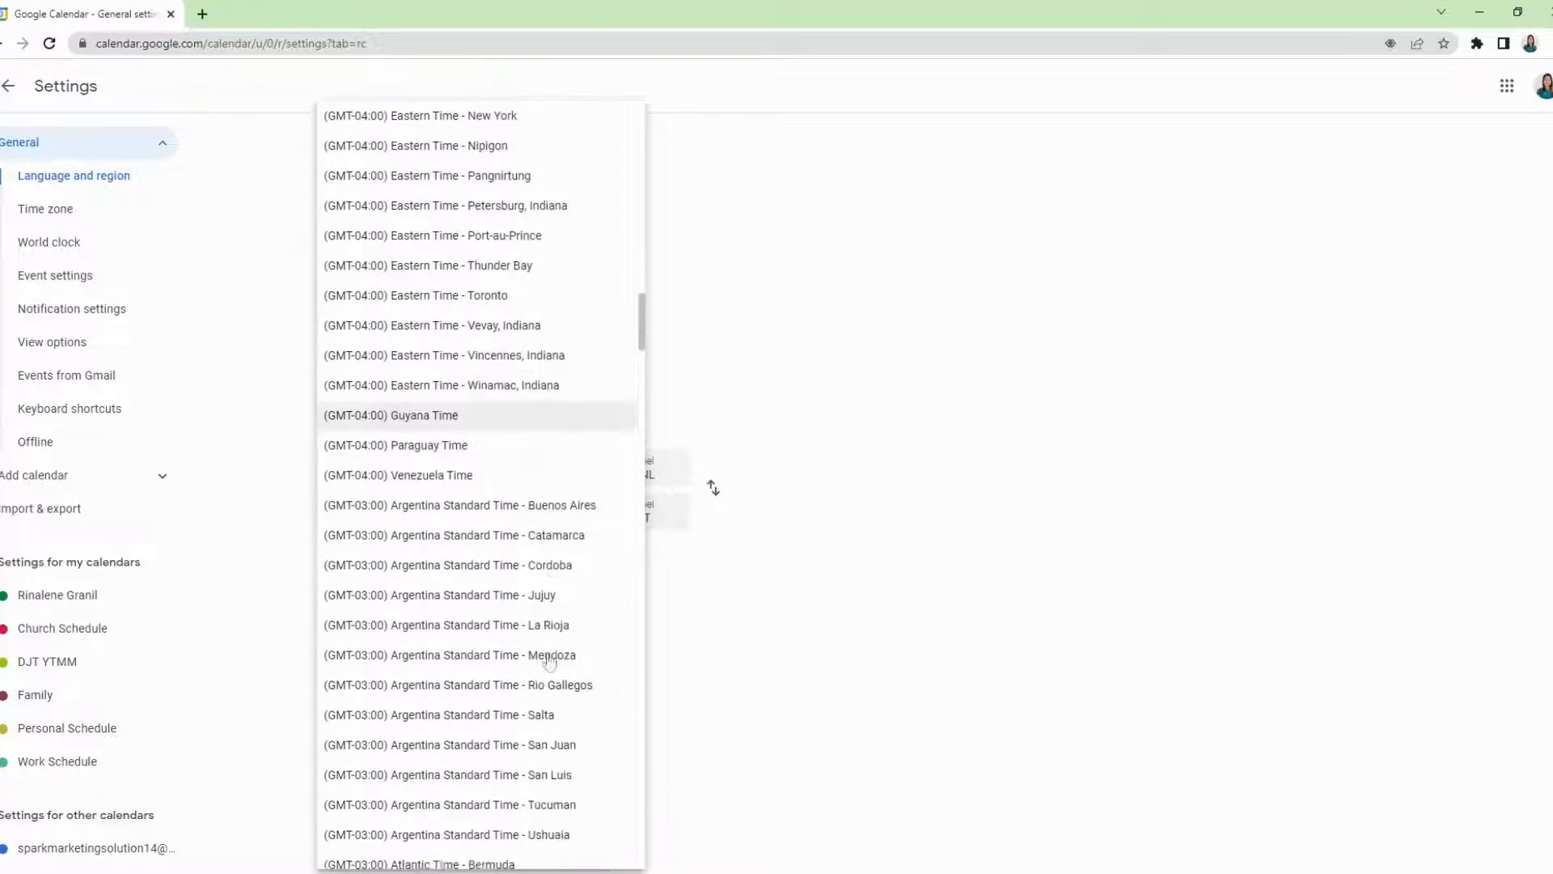
{"action": "scroll", "coordinate": [531, 727], "scroll_direction": "down", "scroll_amount": 4}
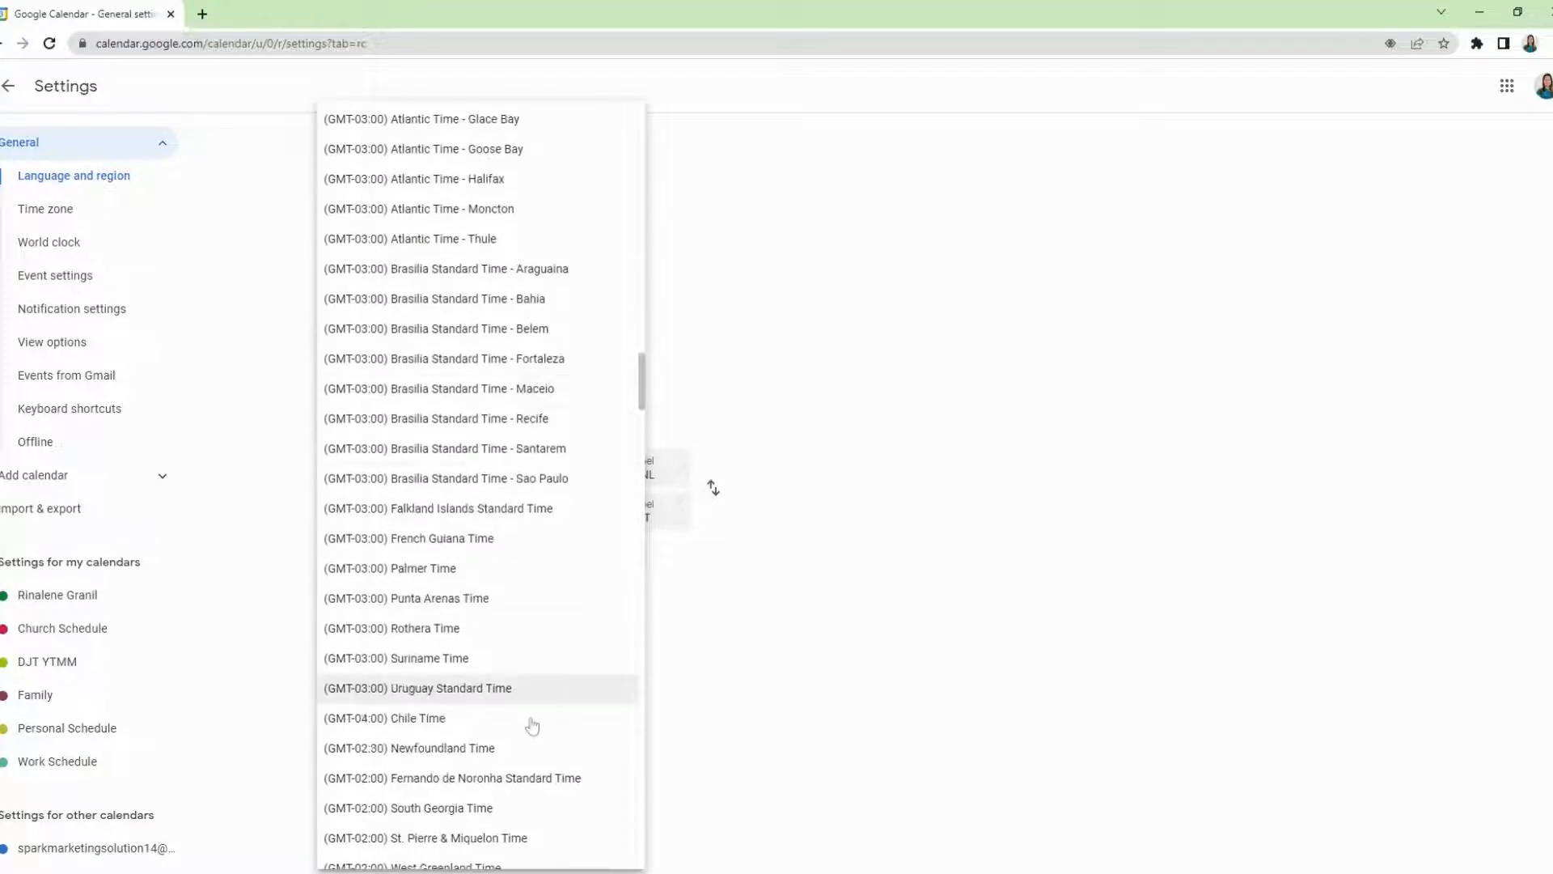
{"action": "scroll", "coordinate": [481, 695], "scroll_direction": "down", "scroll_amount": 5}
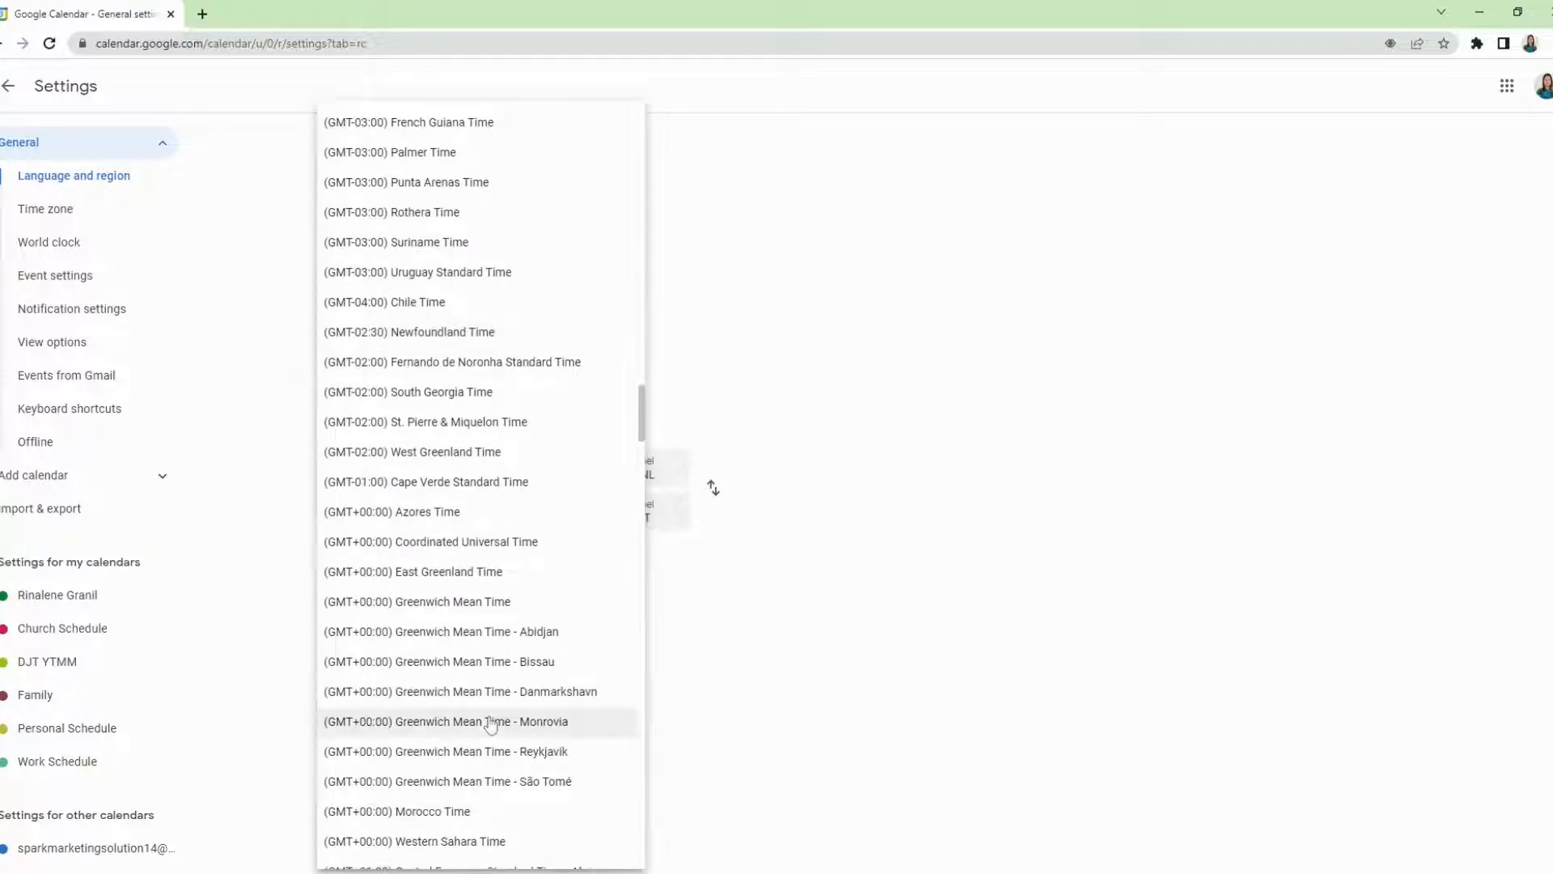
{"action": "scroll", "coordinate": [490, 720], "scroll_direction": "down", "scroll_amount": 4}
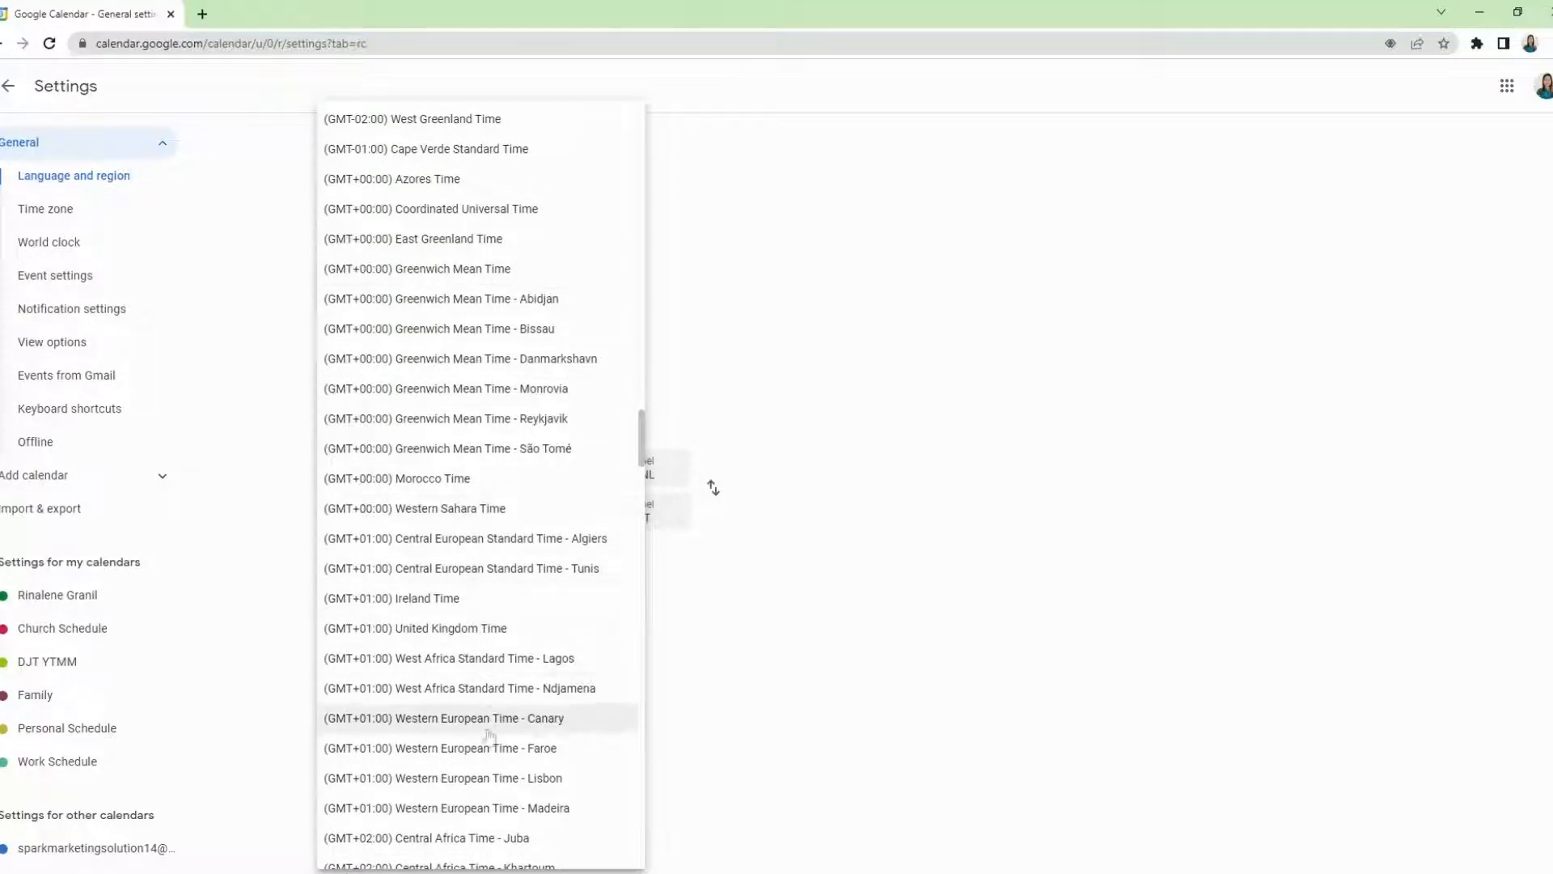
{"action": "scroll", "coordinate": [498, 720], "scroll_direction": "down", "scroll_amount": 4}
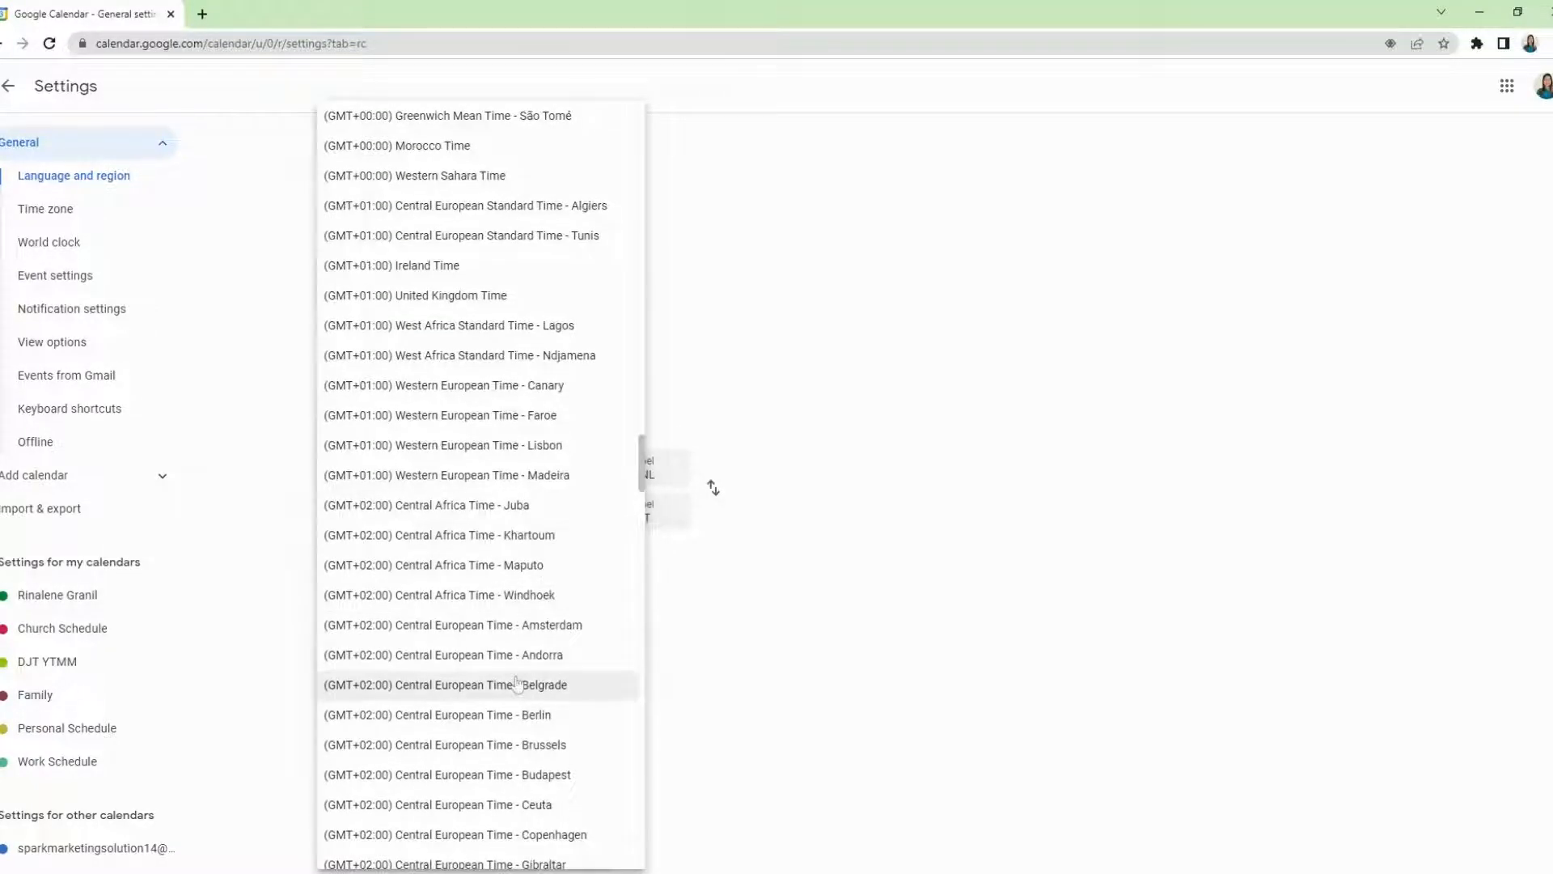
{"action": "scroll", "coordinate": [502, 671], "scroll_direction": "down", "scroll_amount": 3}
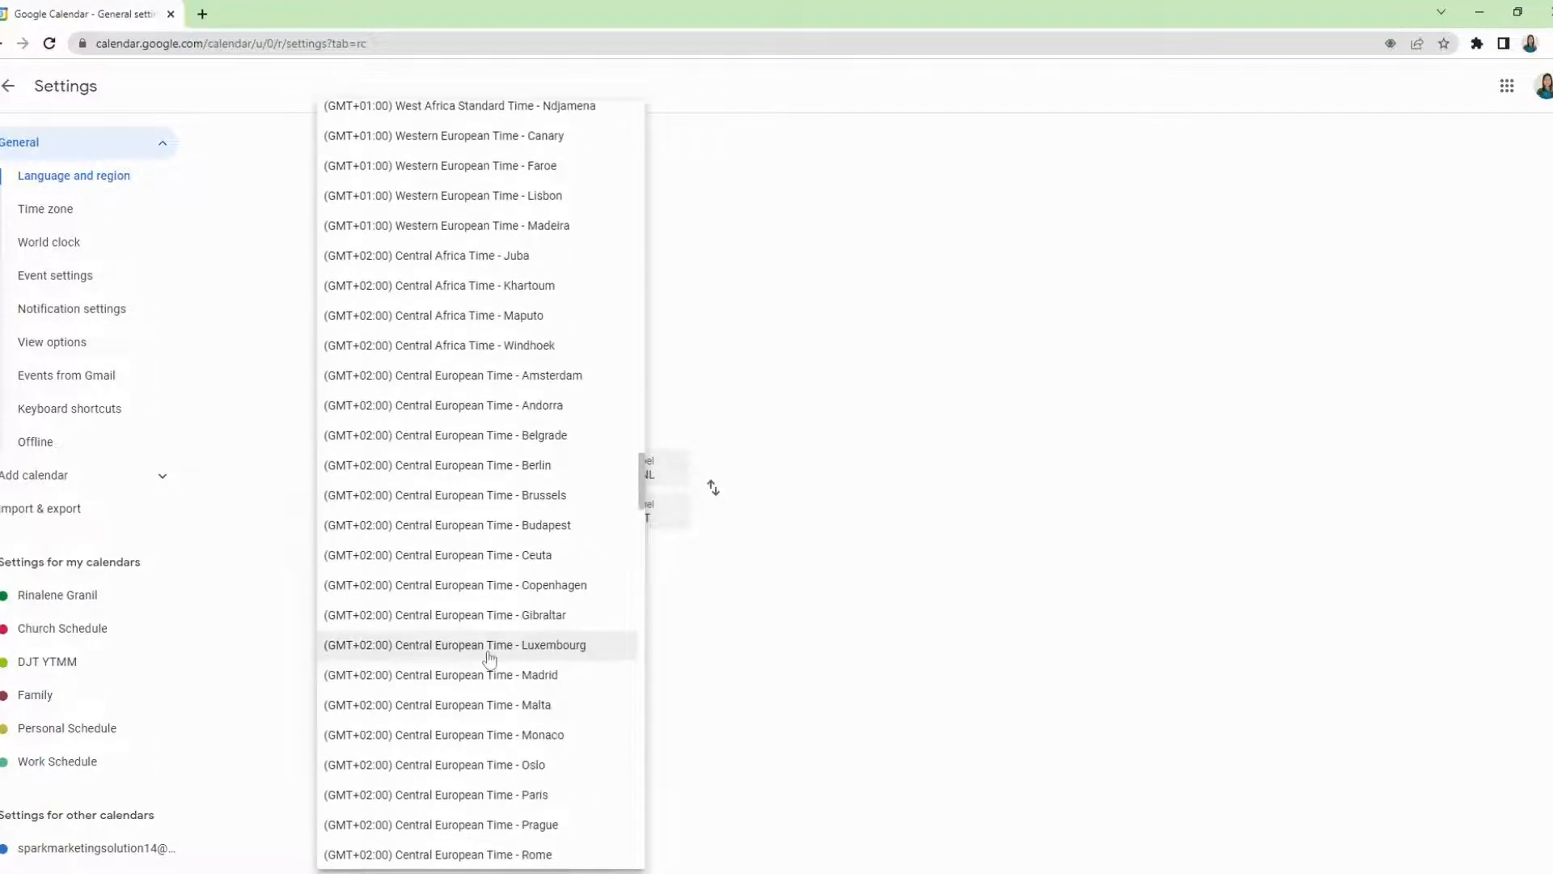
{"action": "left_click", "coordinate": [469, 380]}
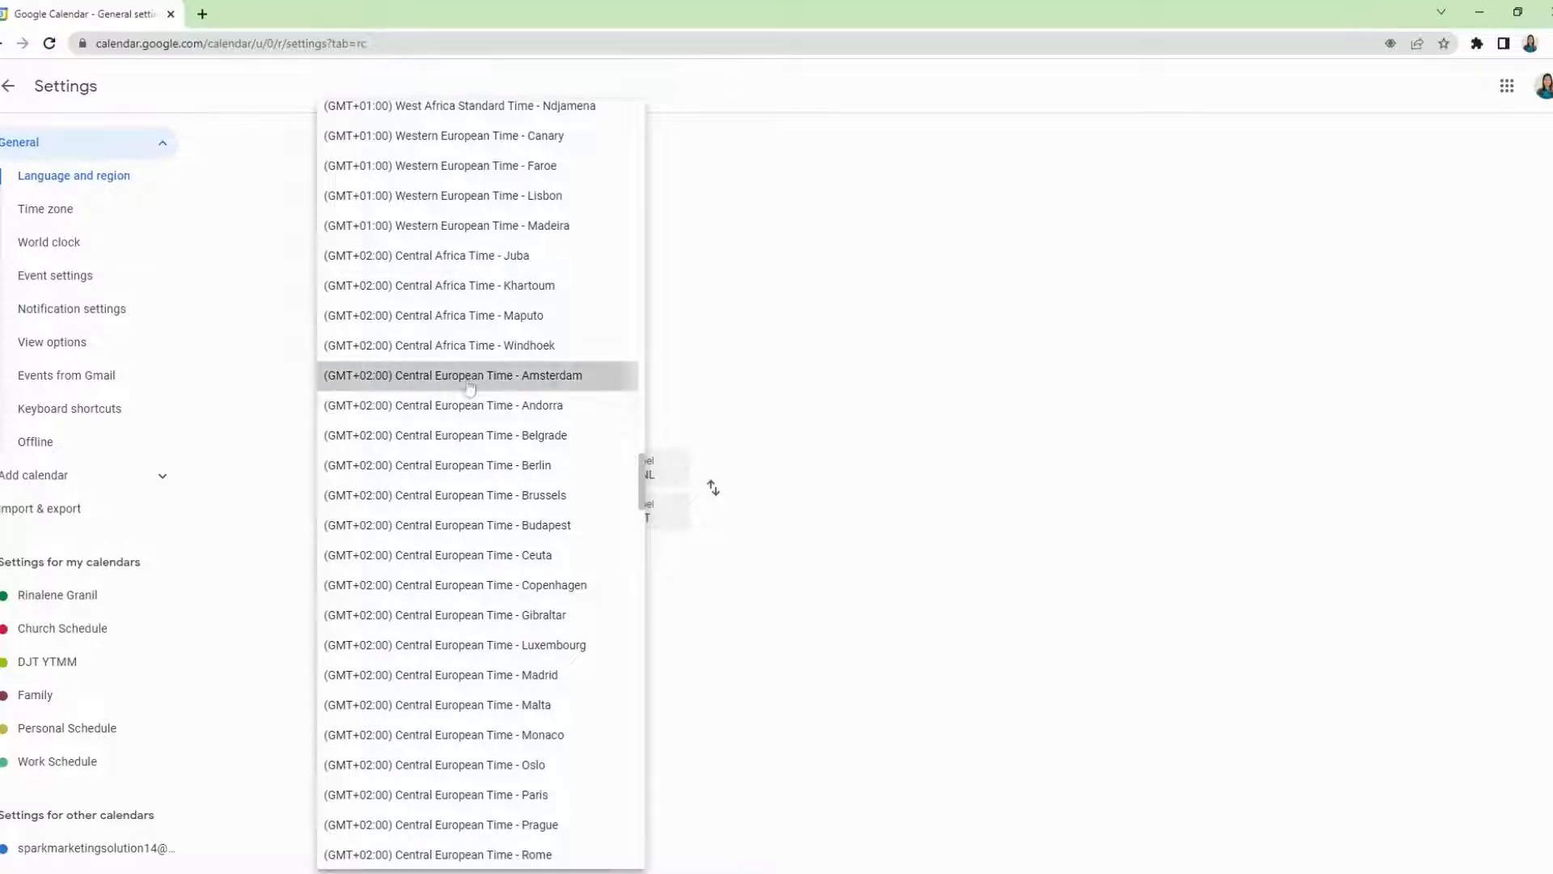
Change the secondary time zone's label to CET and save it
{"action": "double_click", "coordinate": [641, 518]}
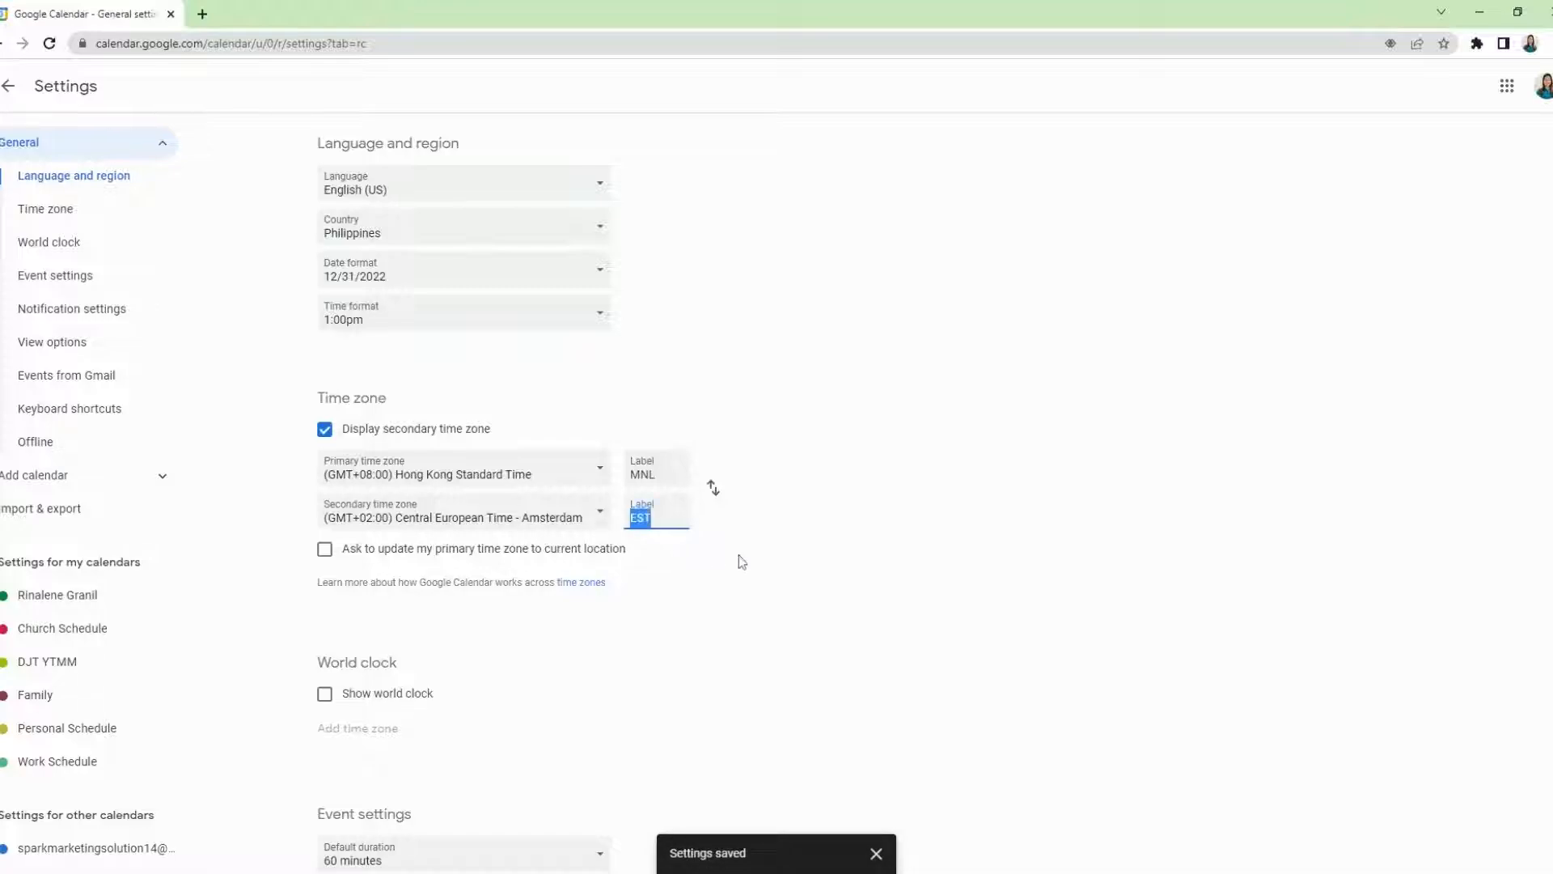
{"action": "type", "text": "E"}
{"action": "key", "text": "BackSpace"}
{"action": "type", "text": "CET"}
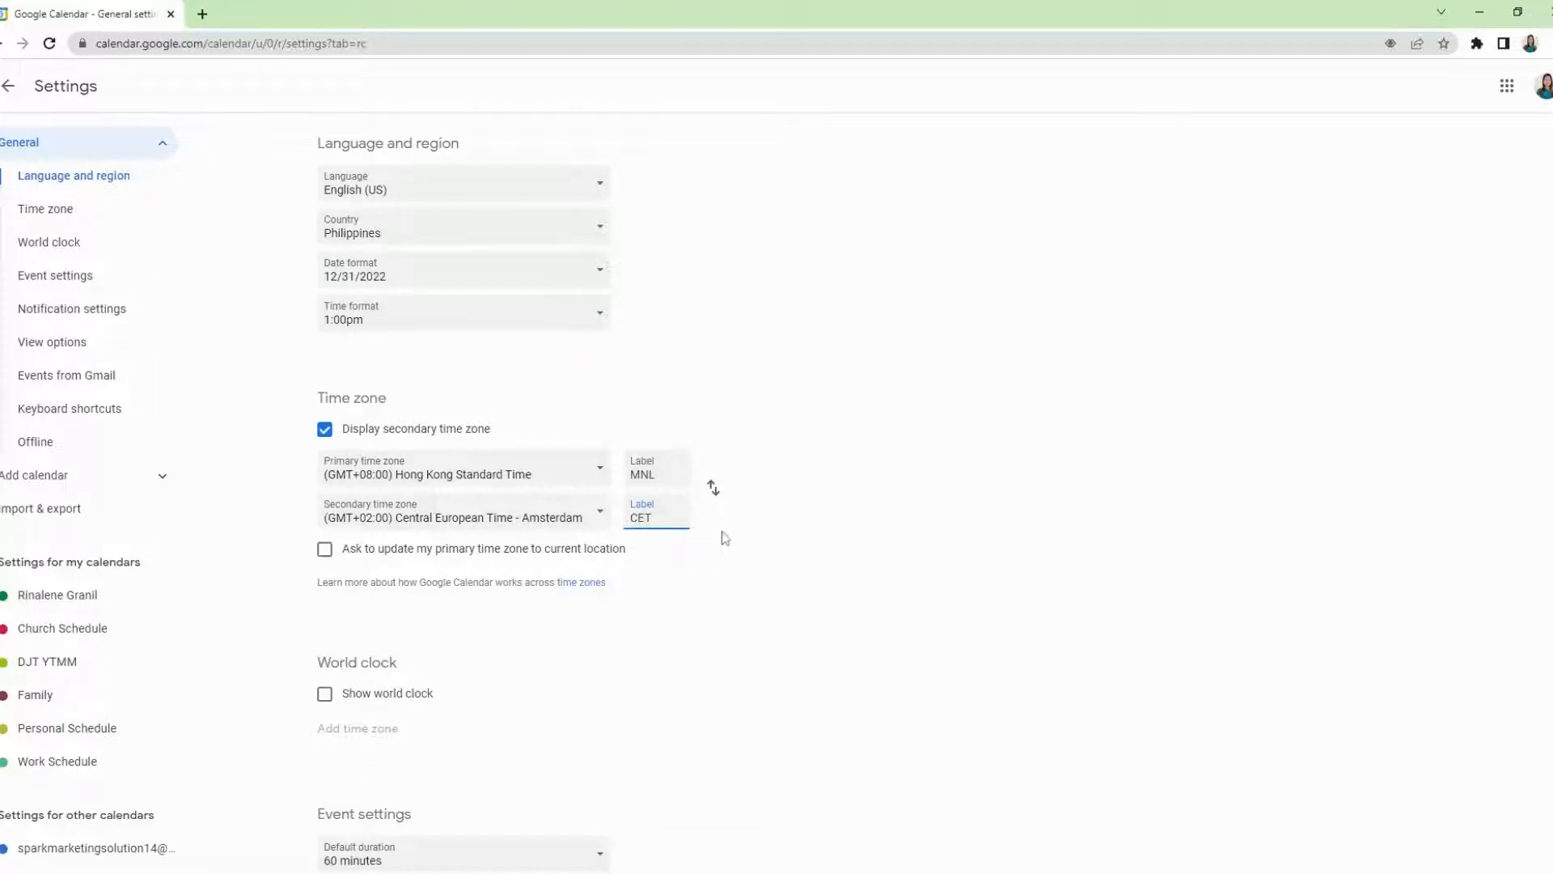
{"action": "left_click", "coordinate": [719, 649]}
{"action": "scroll", "coordinate": [720, 649], "scroll_direction": "down", "scroll_amount": 17}
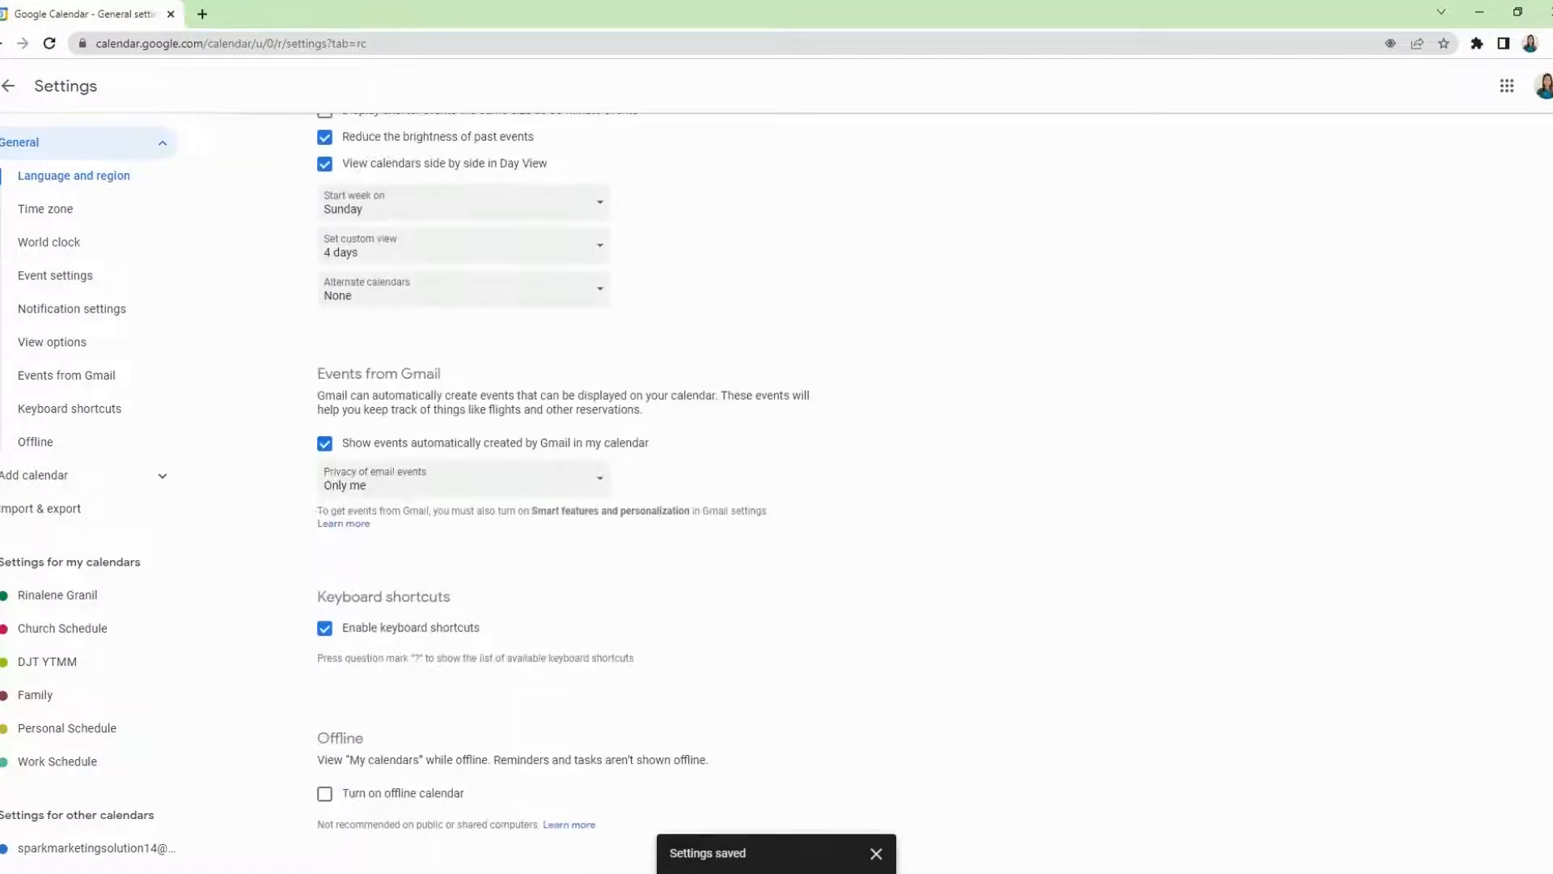
{"action": "scroll", "coordinate": [719, 649], "scroll_direction": "up", "scroll_amount": 17}
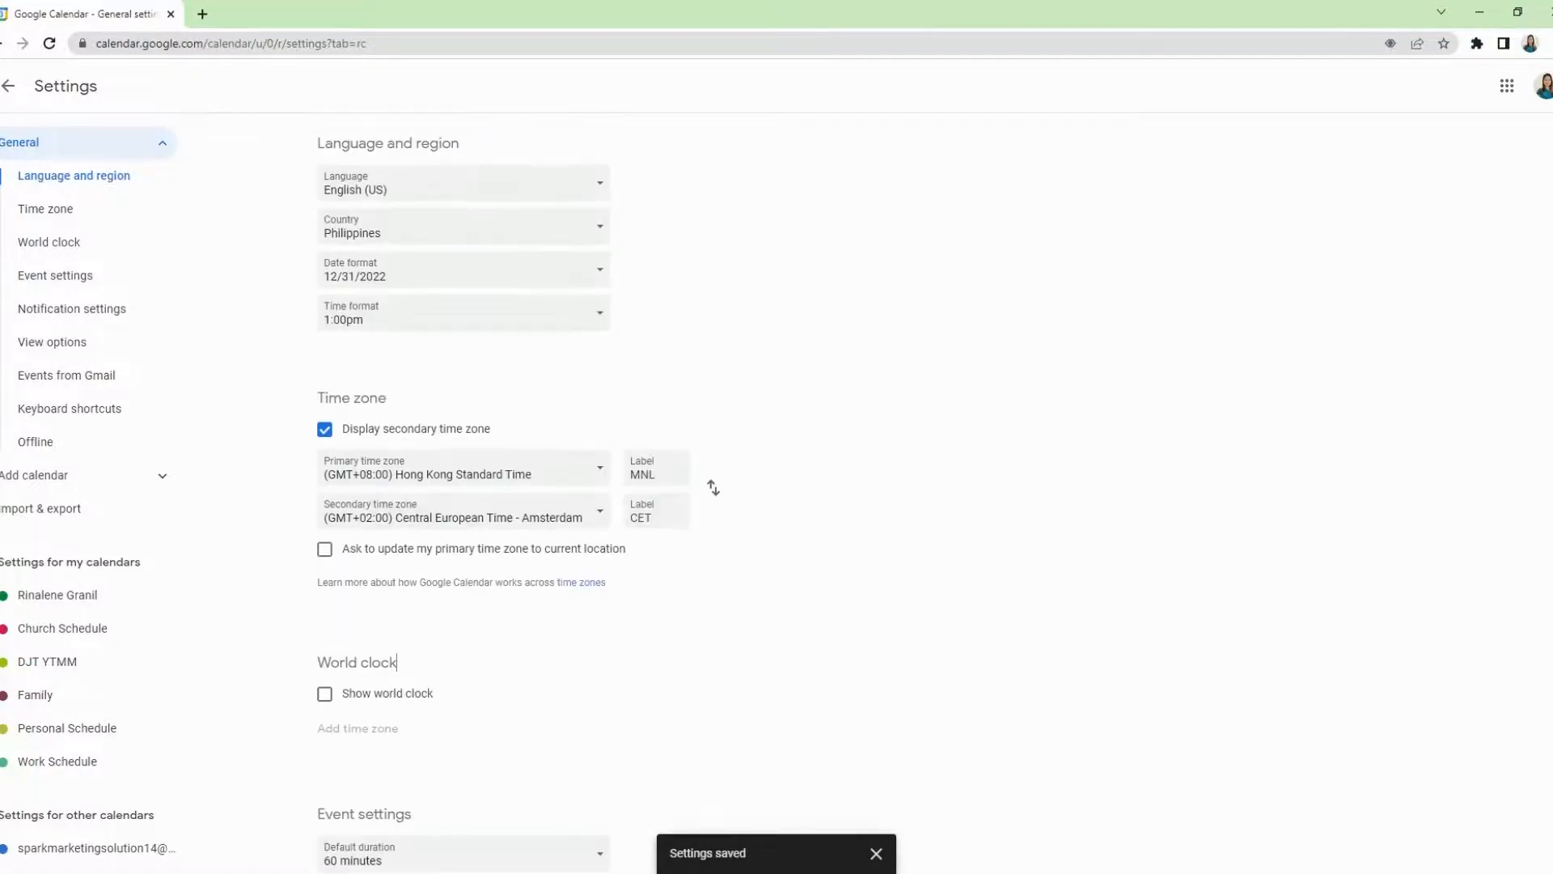
Return to the week view and check the CET and MNL time zone columns beside the schedule
{"action": "left_click", "coordinate": [10, 89]}
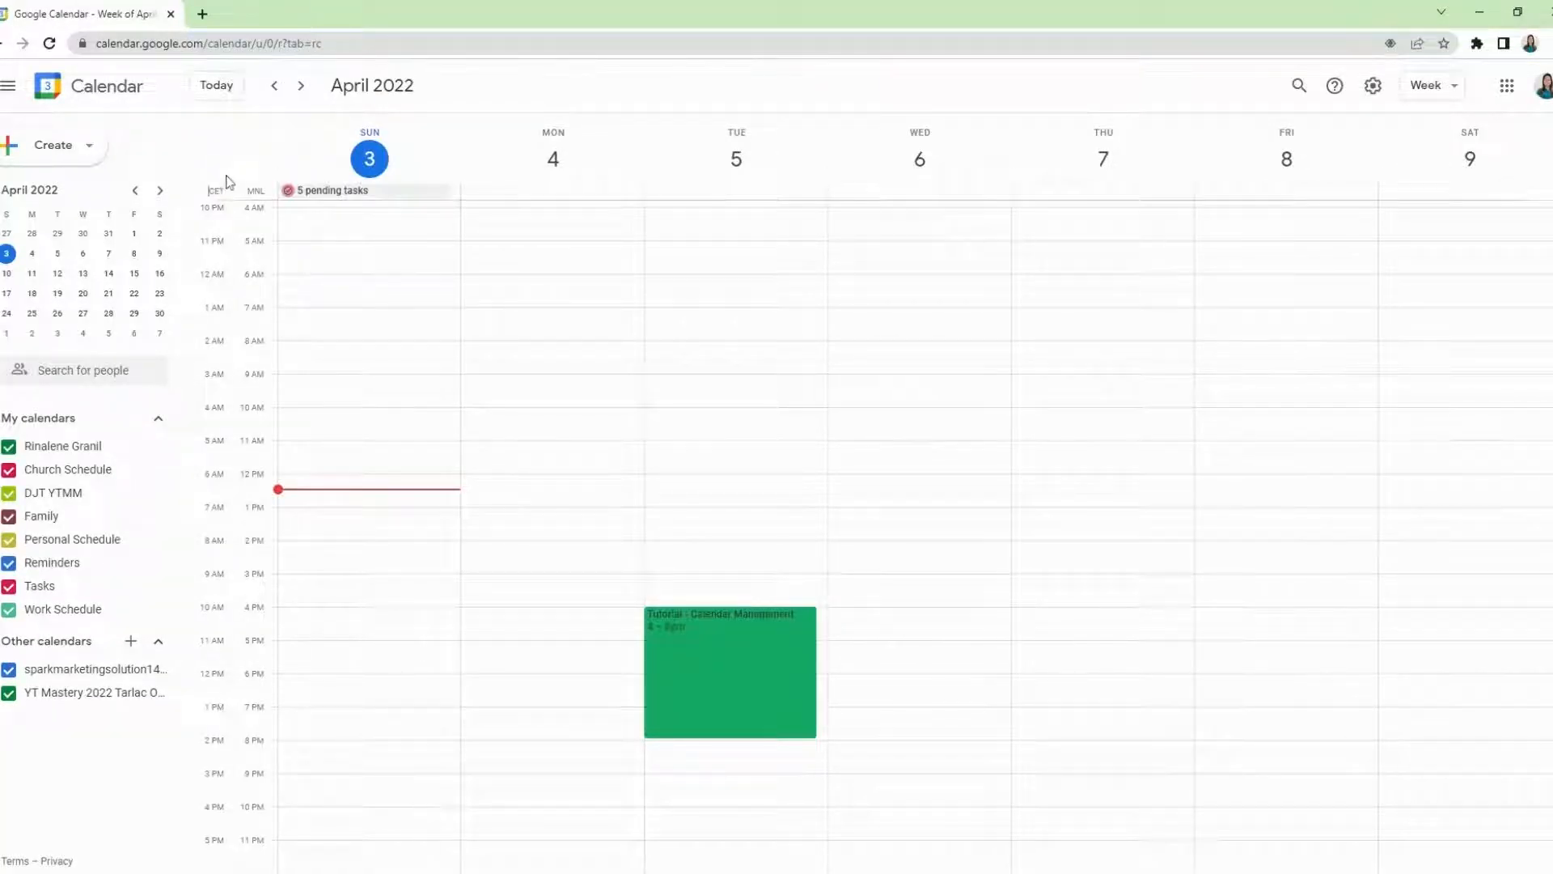
{"action": "left_click", "coordinate": [210, 194]}
{"action": "left_click_drag", "start_coordinate": [225, 194], "coordinate": [239, 187]}
{"action": "left_click", "coordinate": [240, 168]}
{"action": "left_click", "coordinate": [238, 196]}
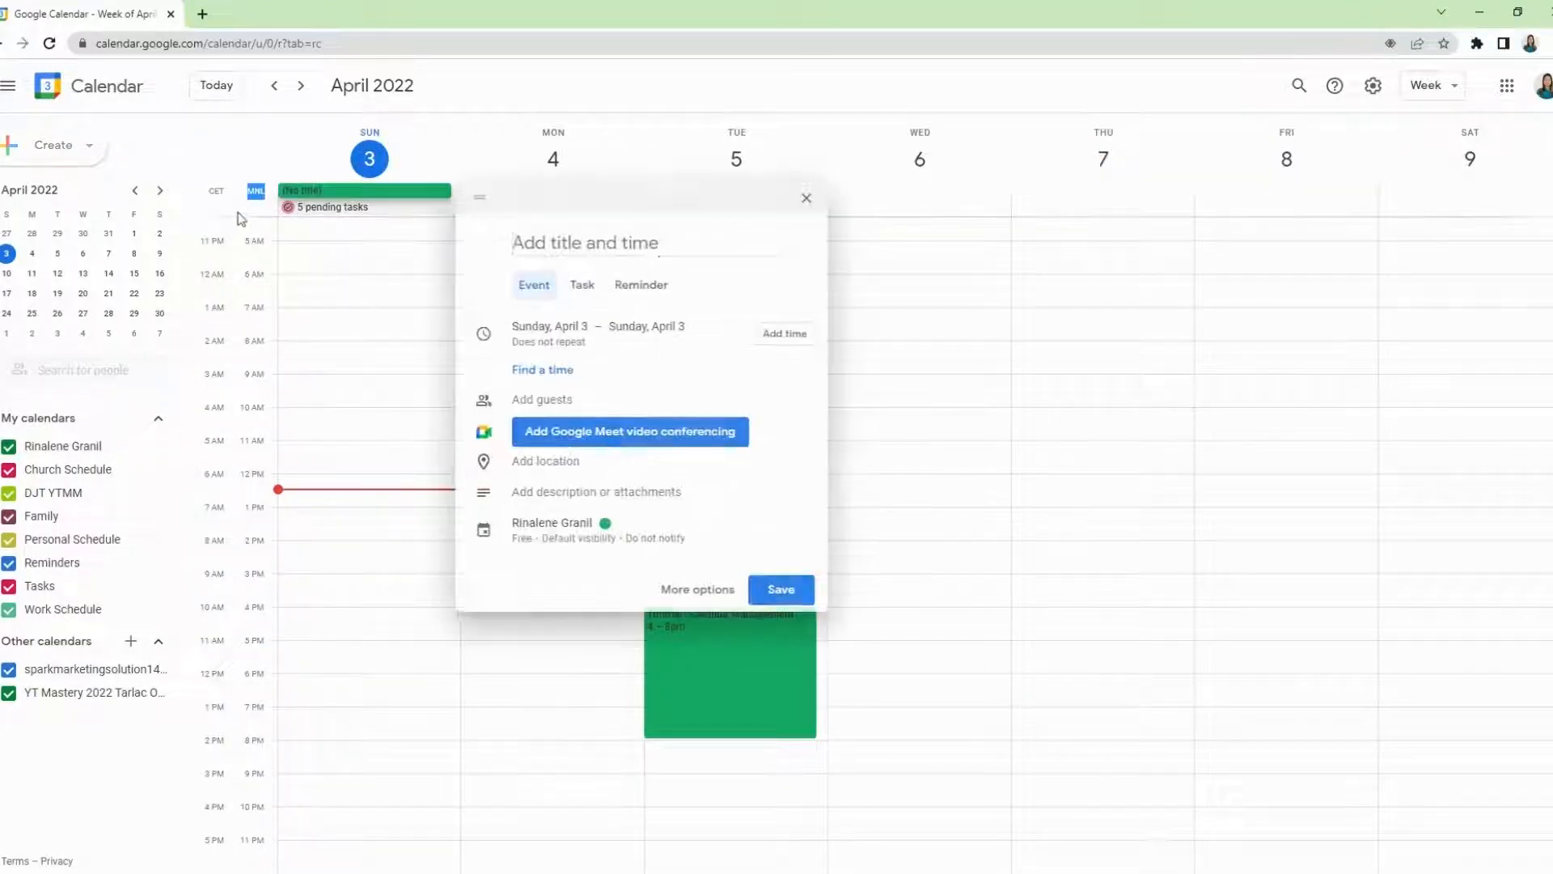
{"action": "left_click", "coordinate": [245, 187]}
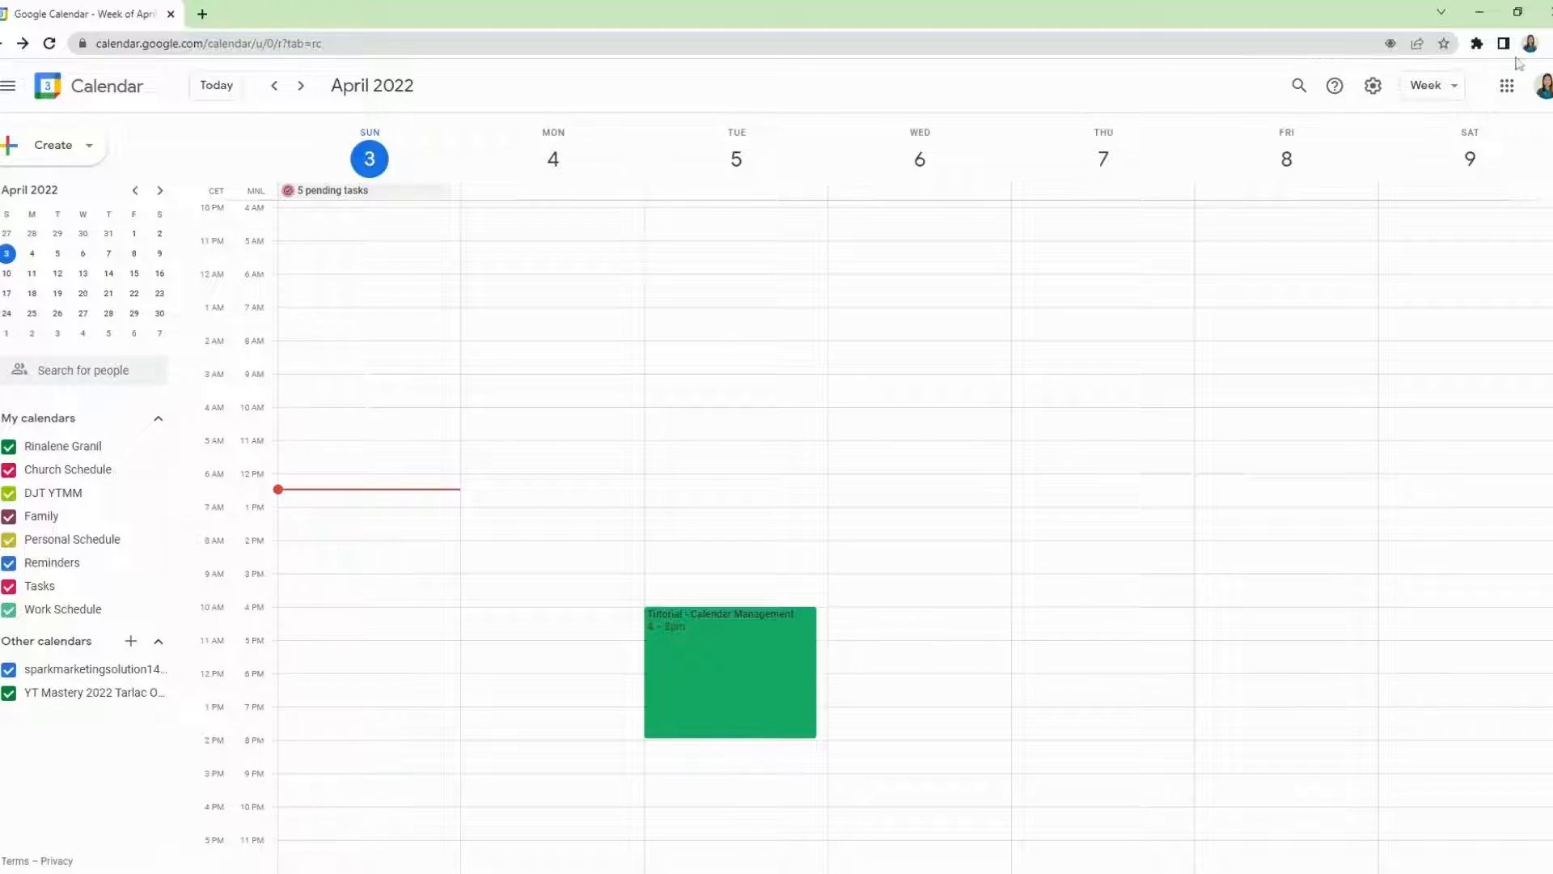
Reopen the settings and examine the Subscribe to calendar option with its suggested contacts
{"action": "left_click", "coordinate": [1373, 86]}
{"action": "left_click", "coordinate": [1398, 139]}
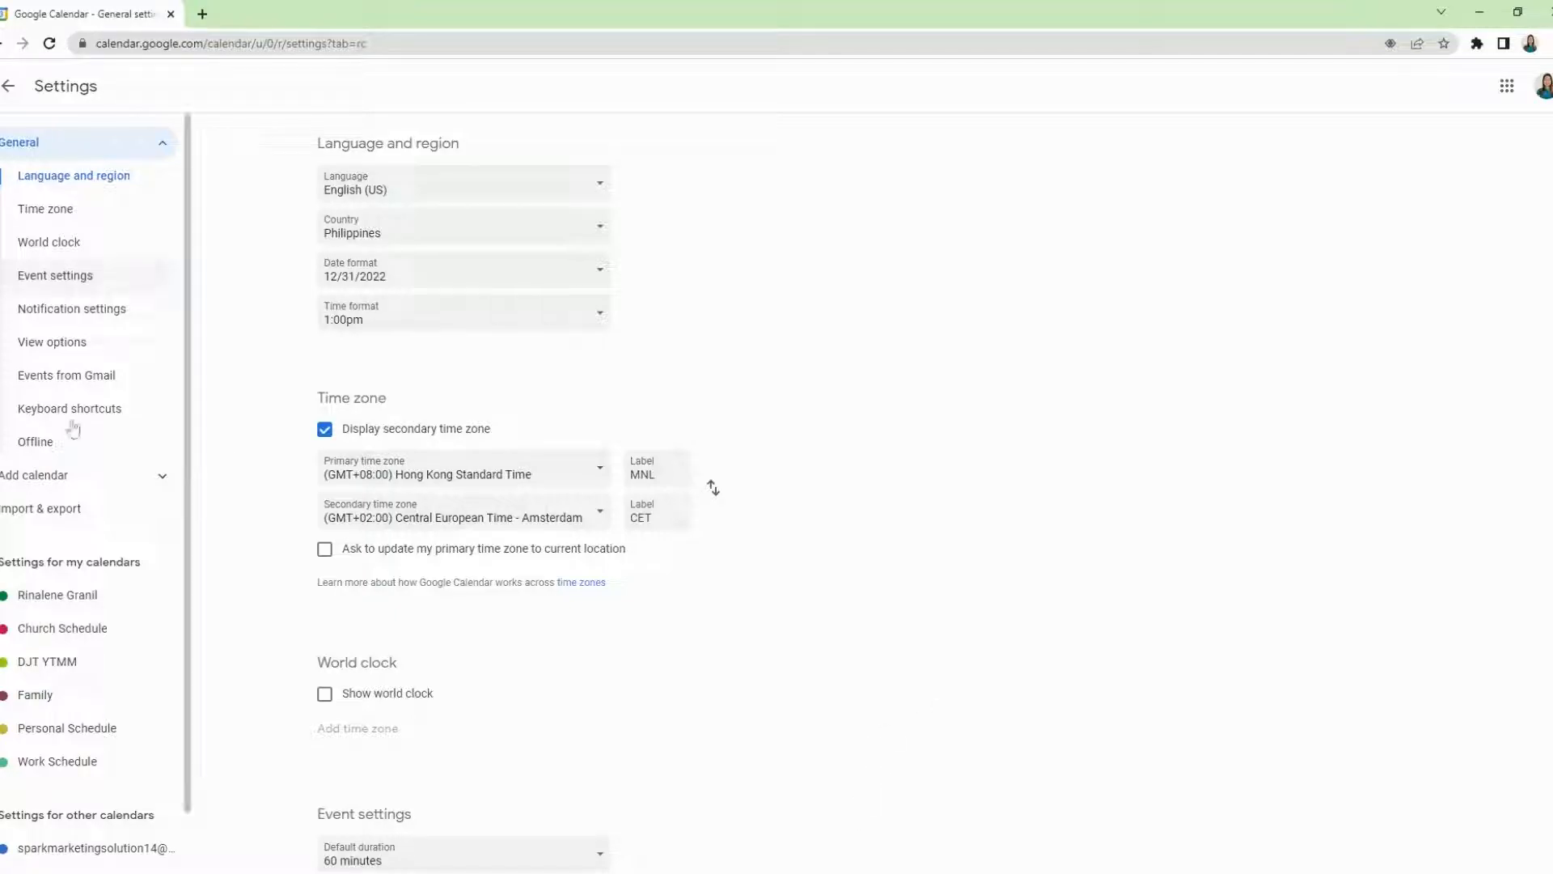
{"action": "left_click", "coordinate": [64, 477]}
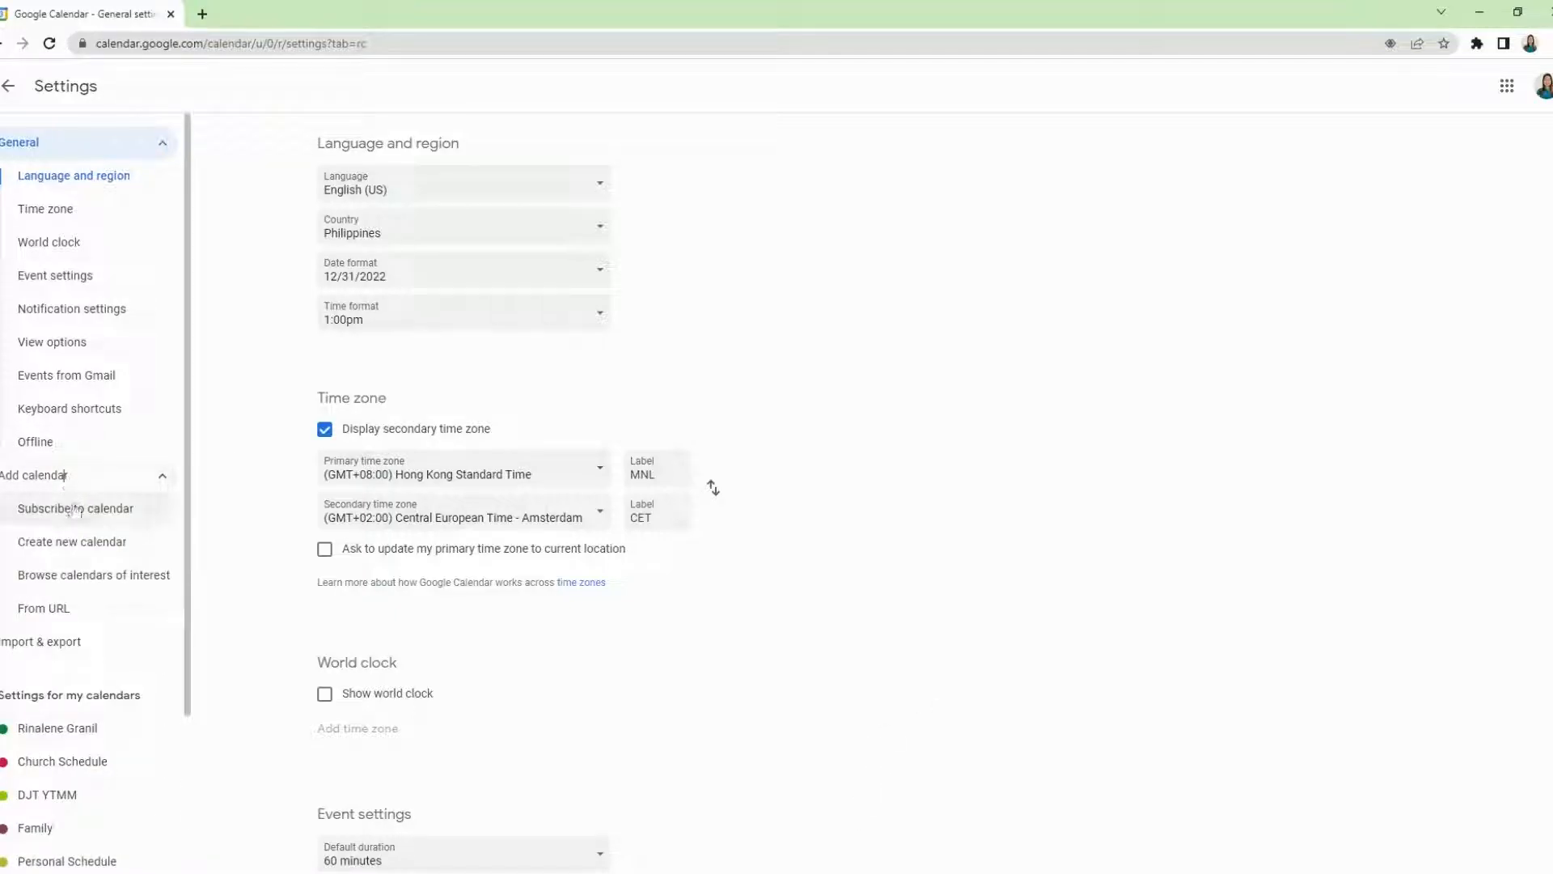
{"action": "left_click", "coordinate": [77, 508]}
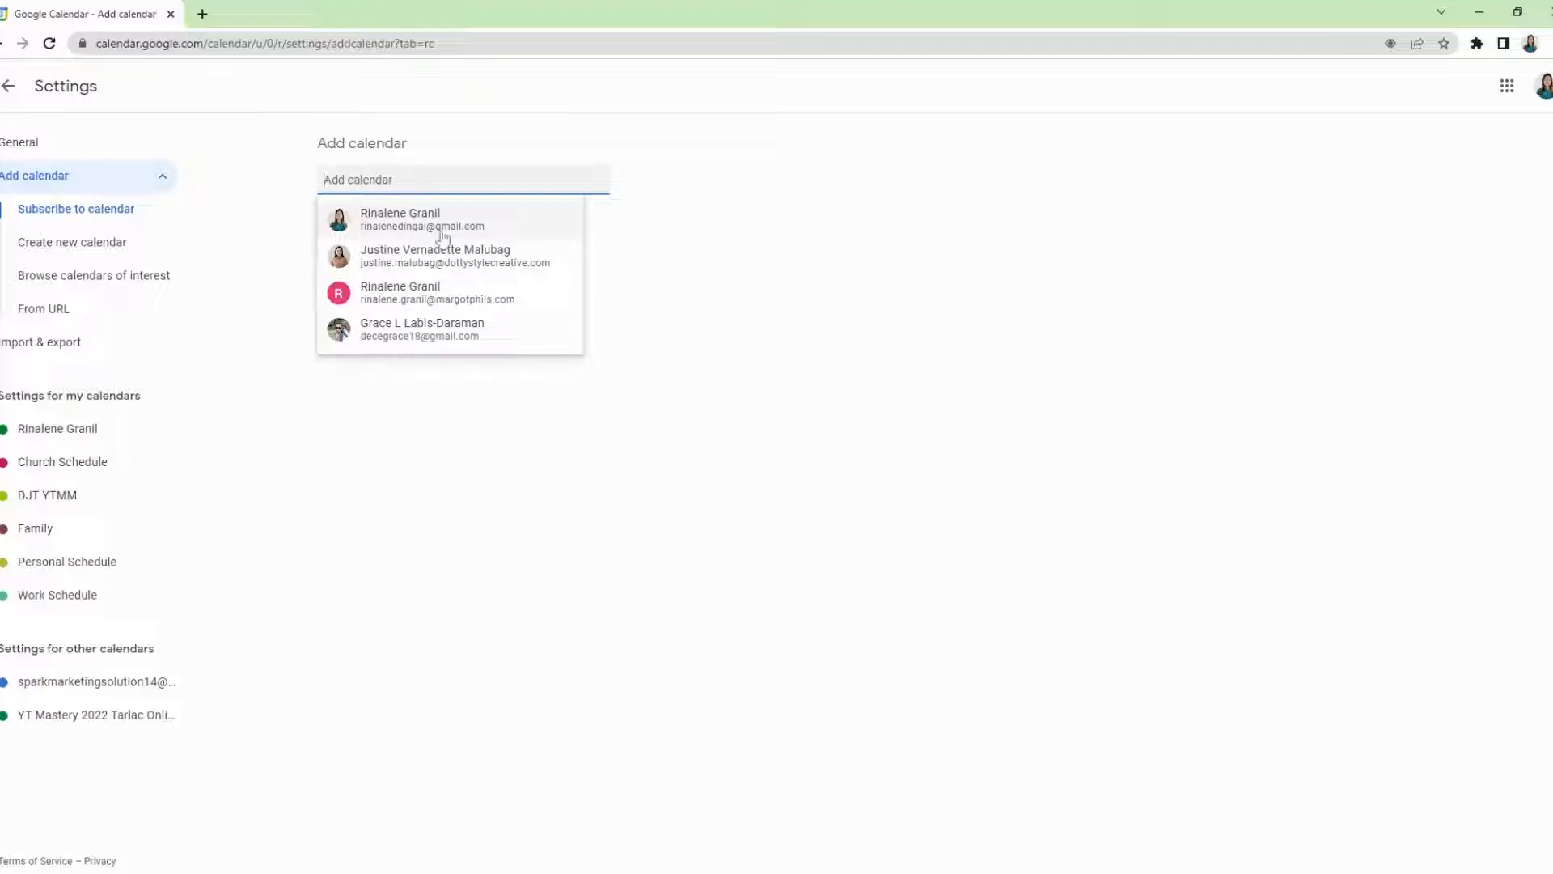
{"action": "mouse_move", "coordinate": [443, 236]}
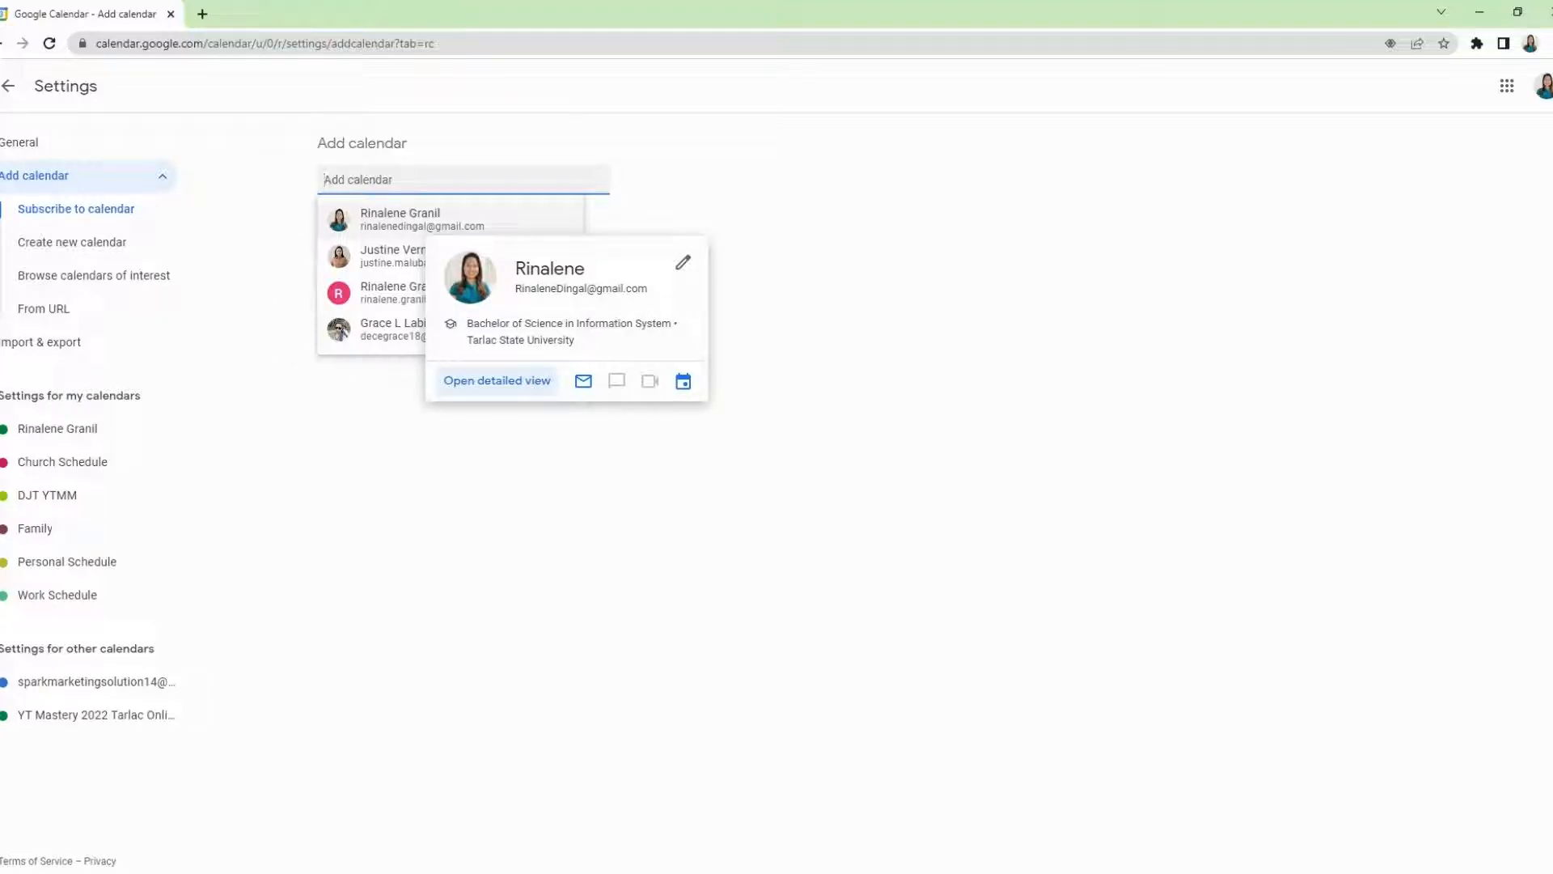
View the Create new calendar form and the list of settings for the owner's own calendars
{"action": "left_click", "coordinate": [57, 255]}
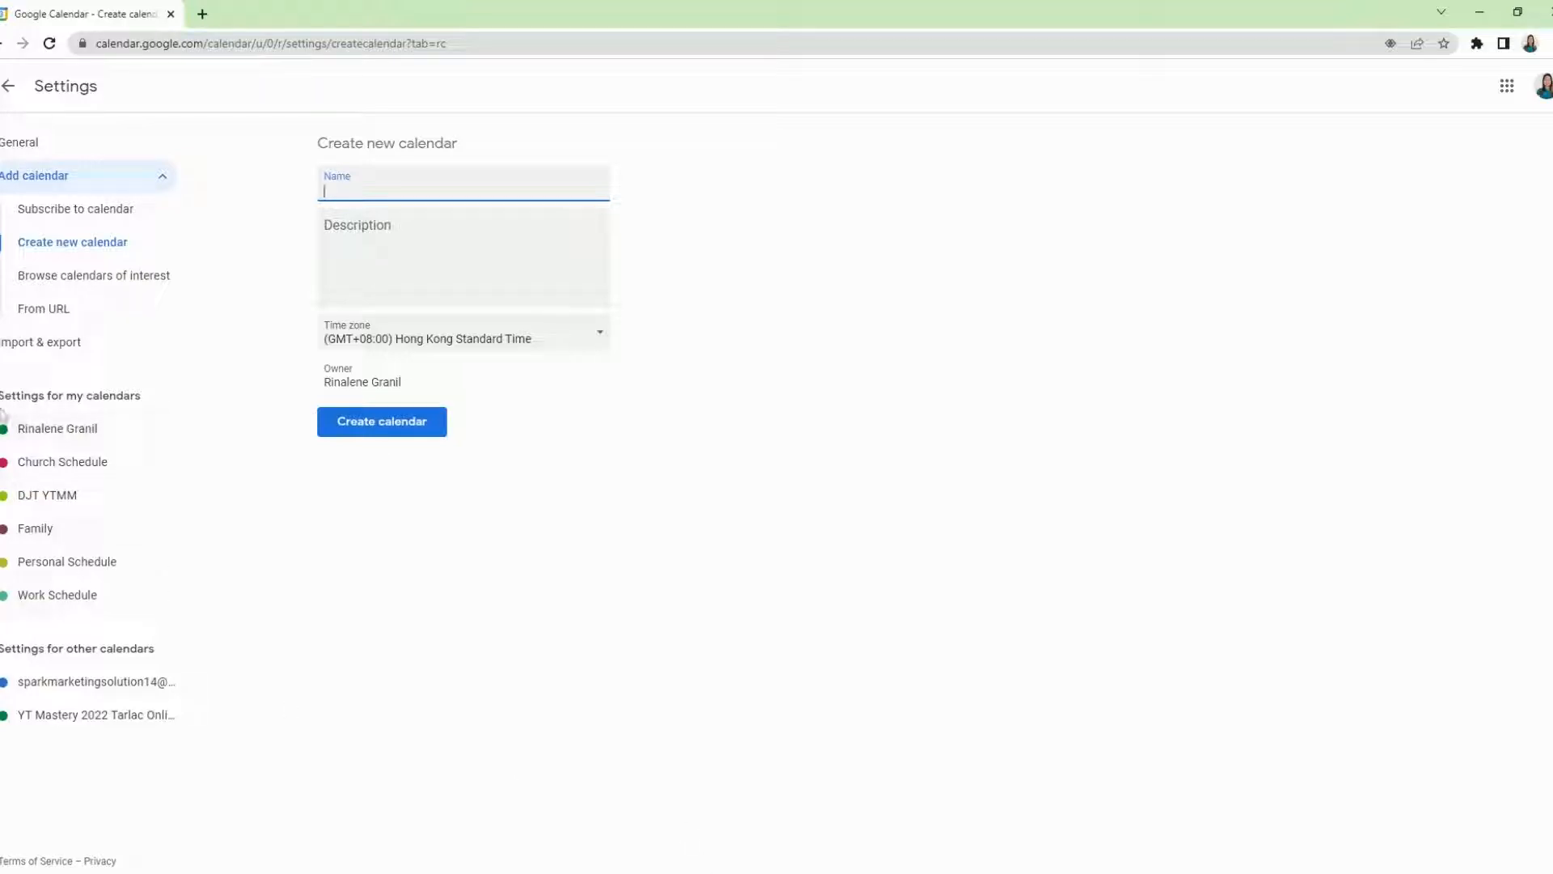
{"action": "left_click_drag", "start_coordinate": [2, 411], "coordinate": [168, 403]}
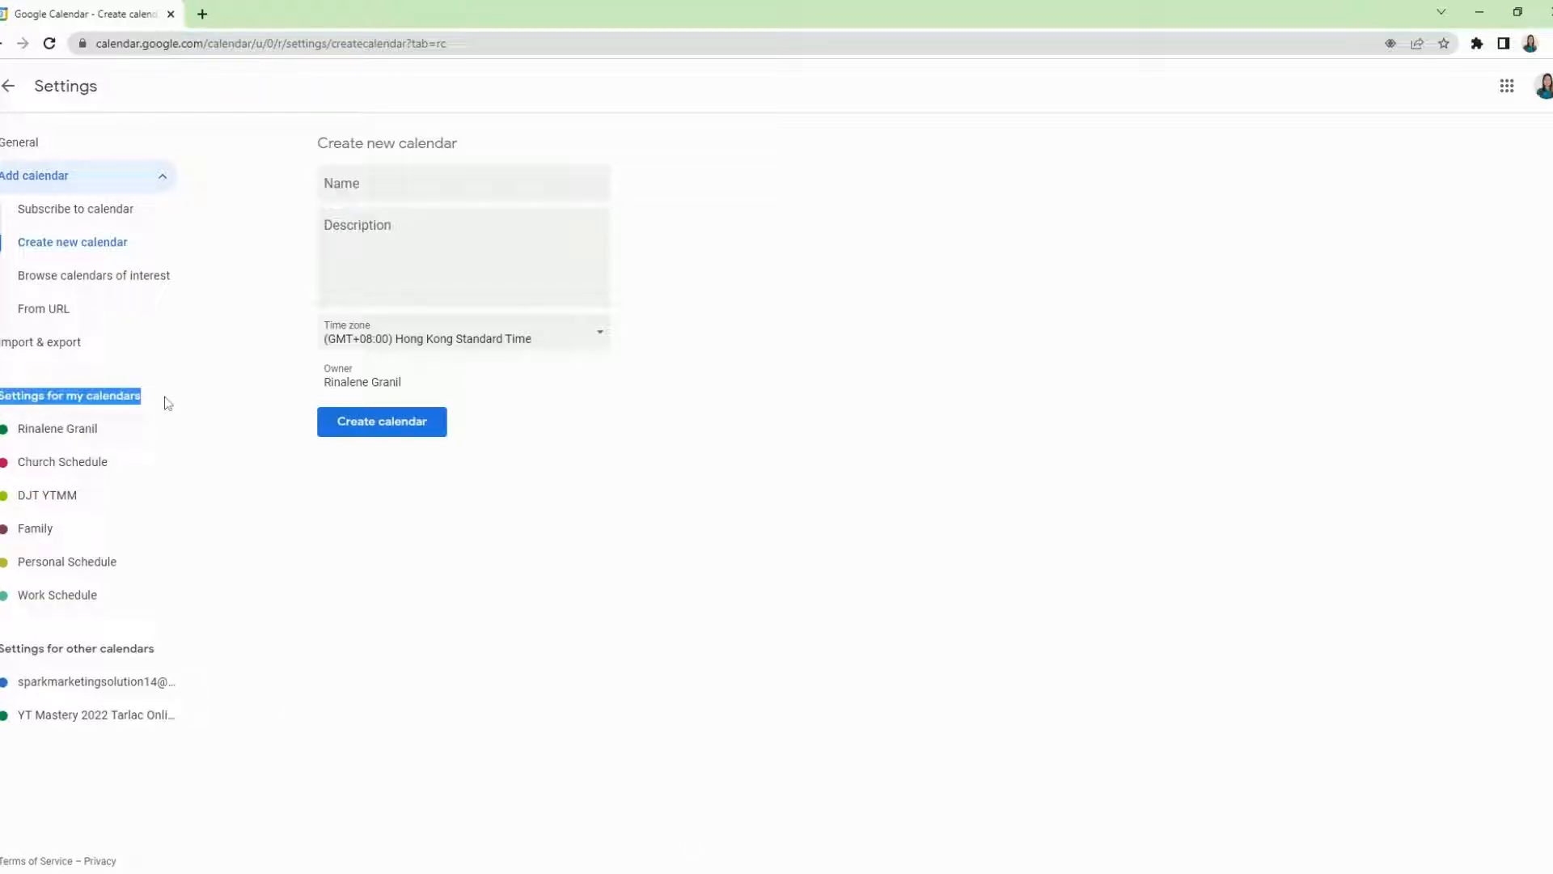
{"action": "left_click", "coordinate": [166, 402]}
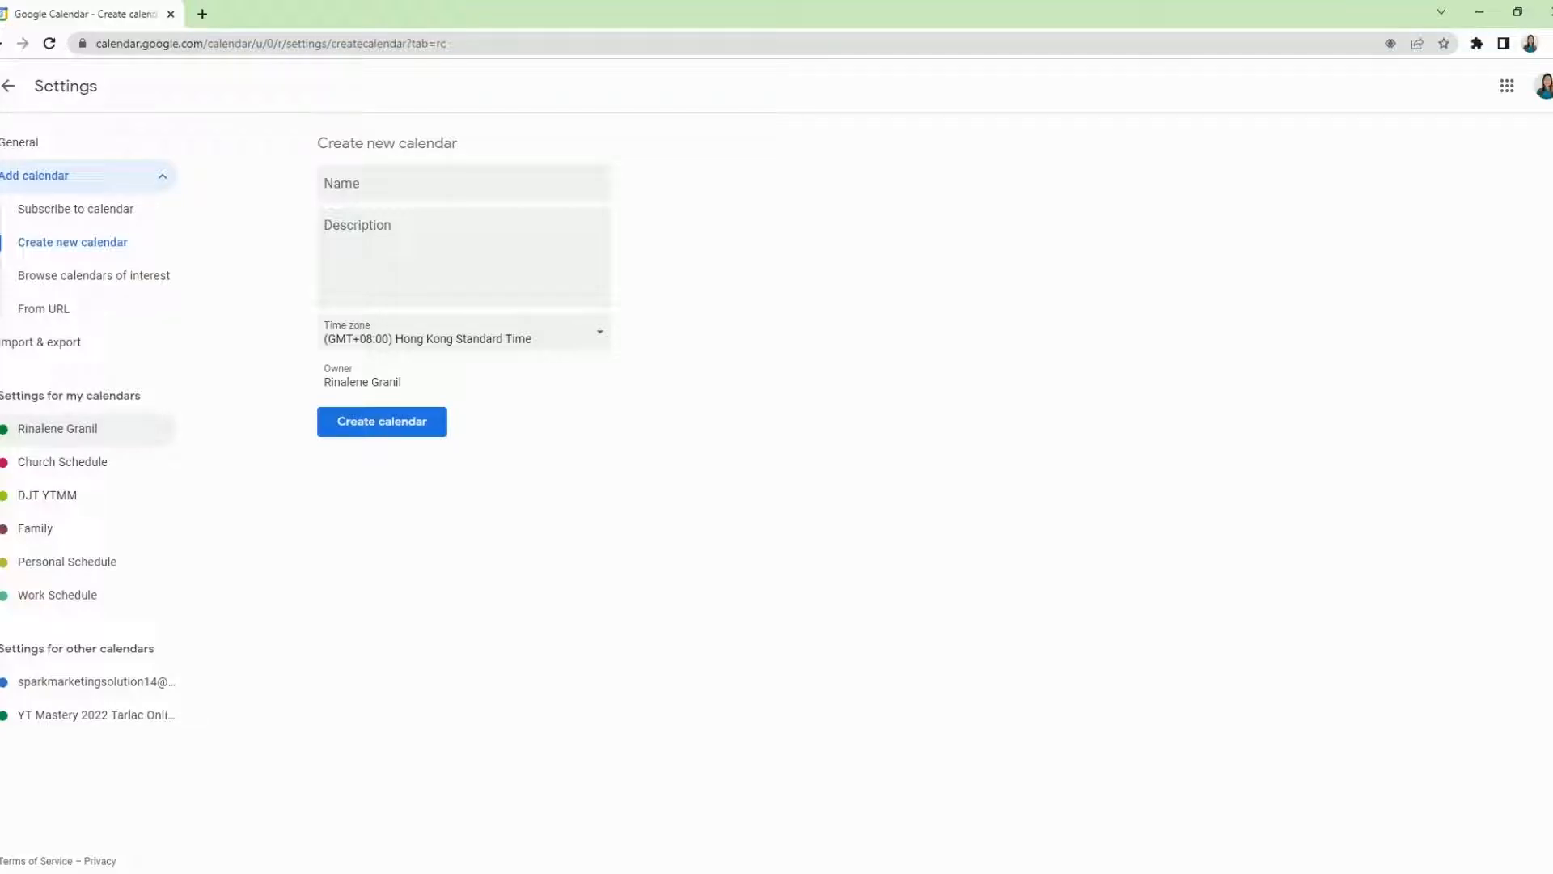
Open the owner's primary calendar settings and review its description, time zone, access permissions and sharing sections
{"action": "left_click", "coordinate": [53, 429]}
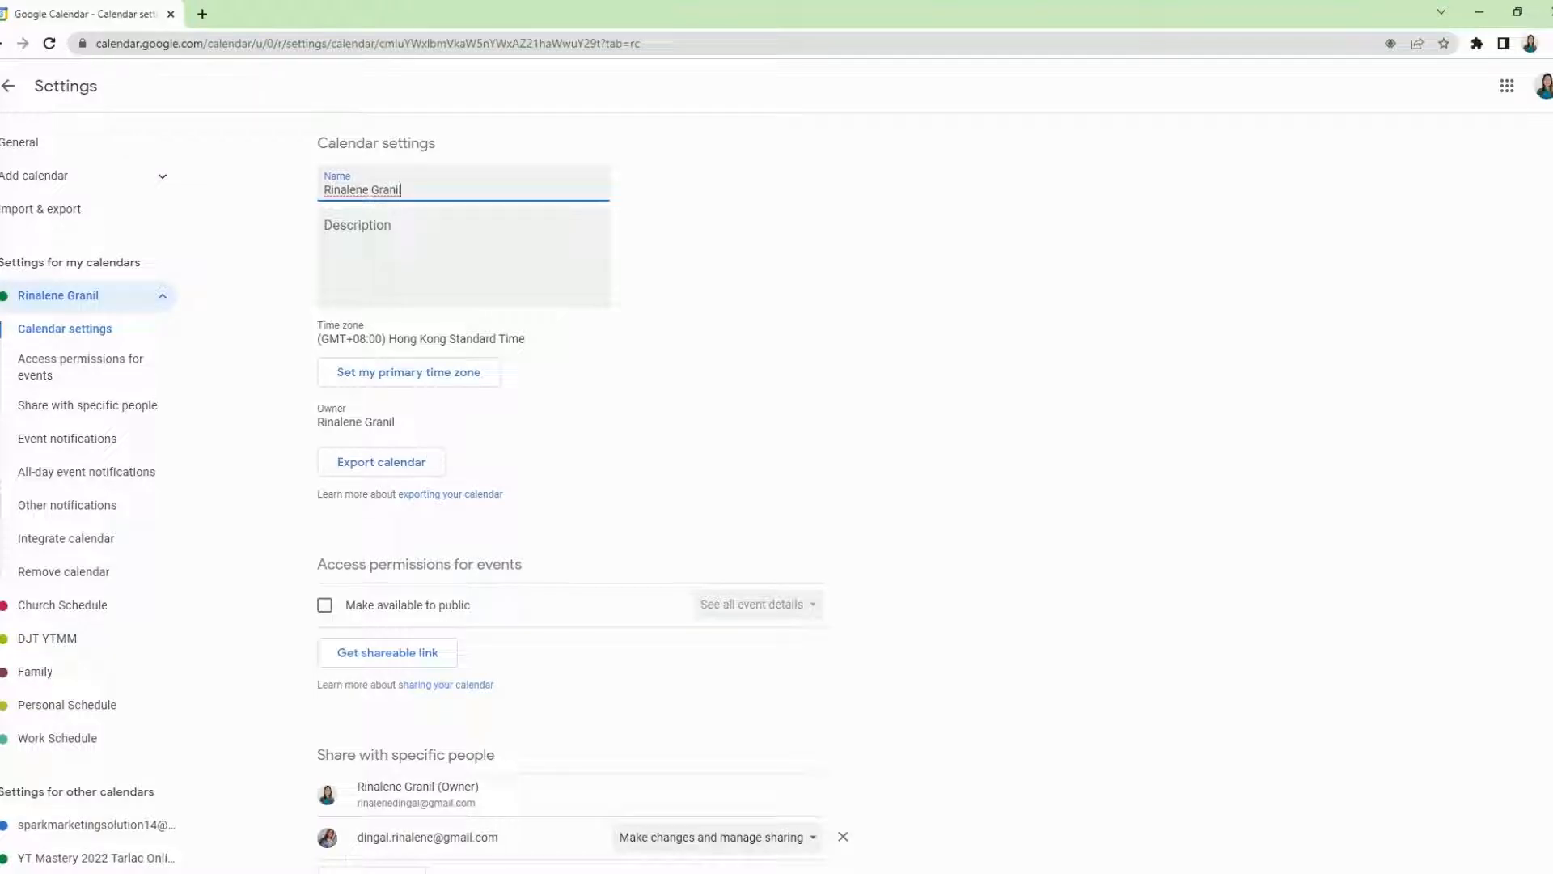
{"action": "left_click", "coordinate": [567, 258]}
{"action": "left_click", "coordinate": [653, 410]}
{"action": "left_click_drag", "start_coordinate": [526, 339], "coordinate": [323, 323]}
{"action": "left_click", "coordinate": [546, 414]}
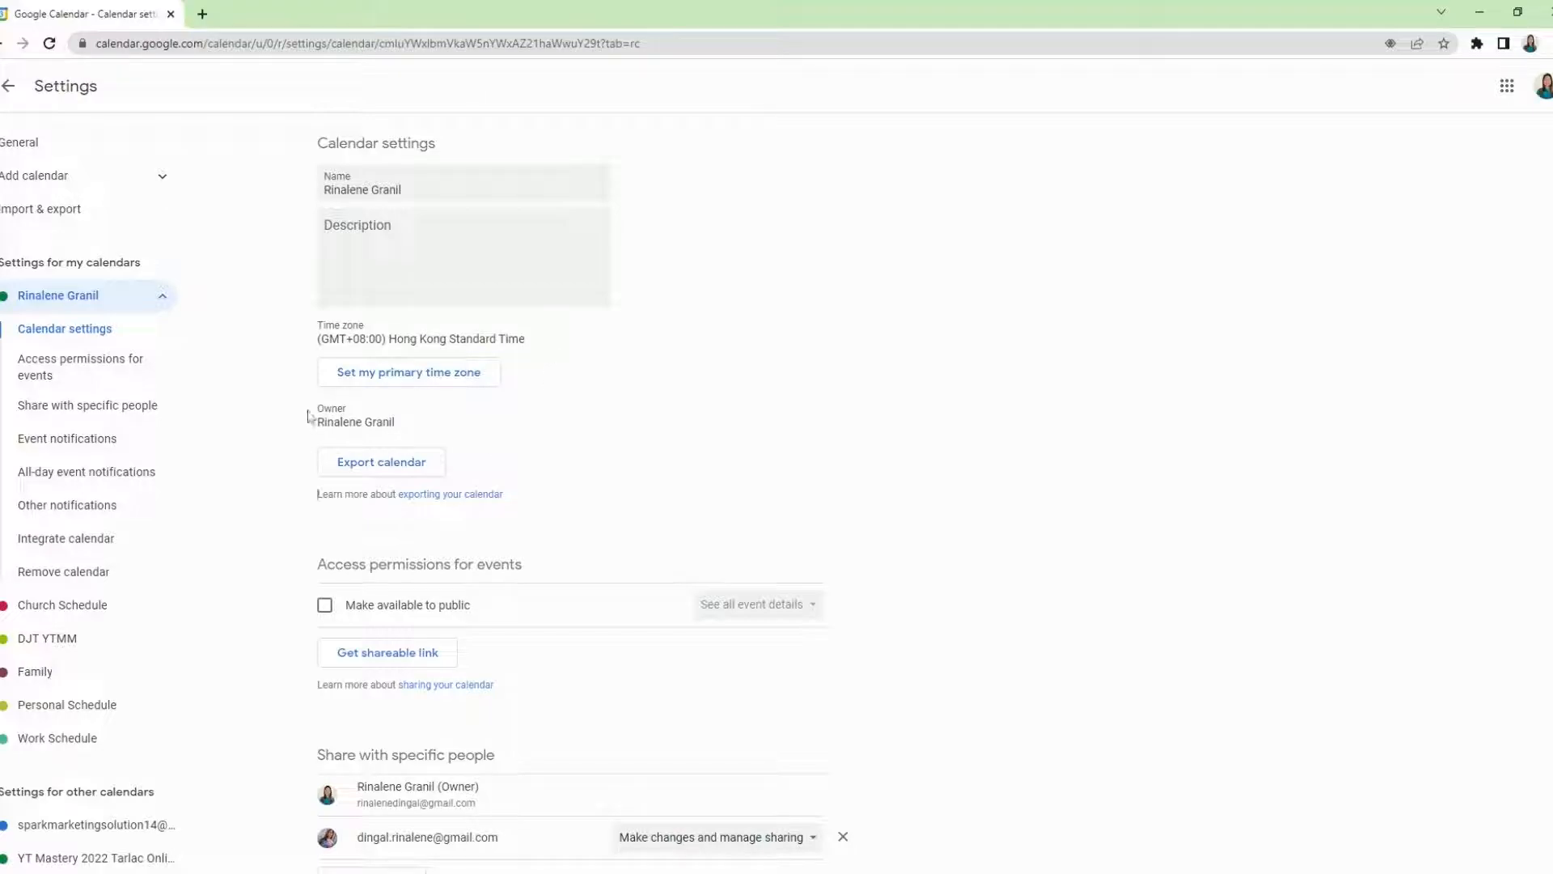
{"action": "scroll", "coordinate": [518, 466], "scroll_direction": "down", "scroll_amount": 3}
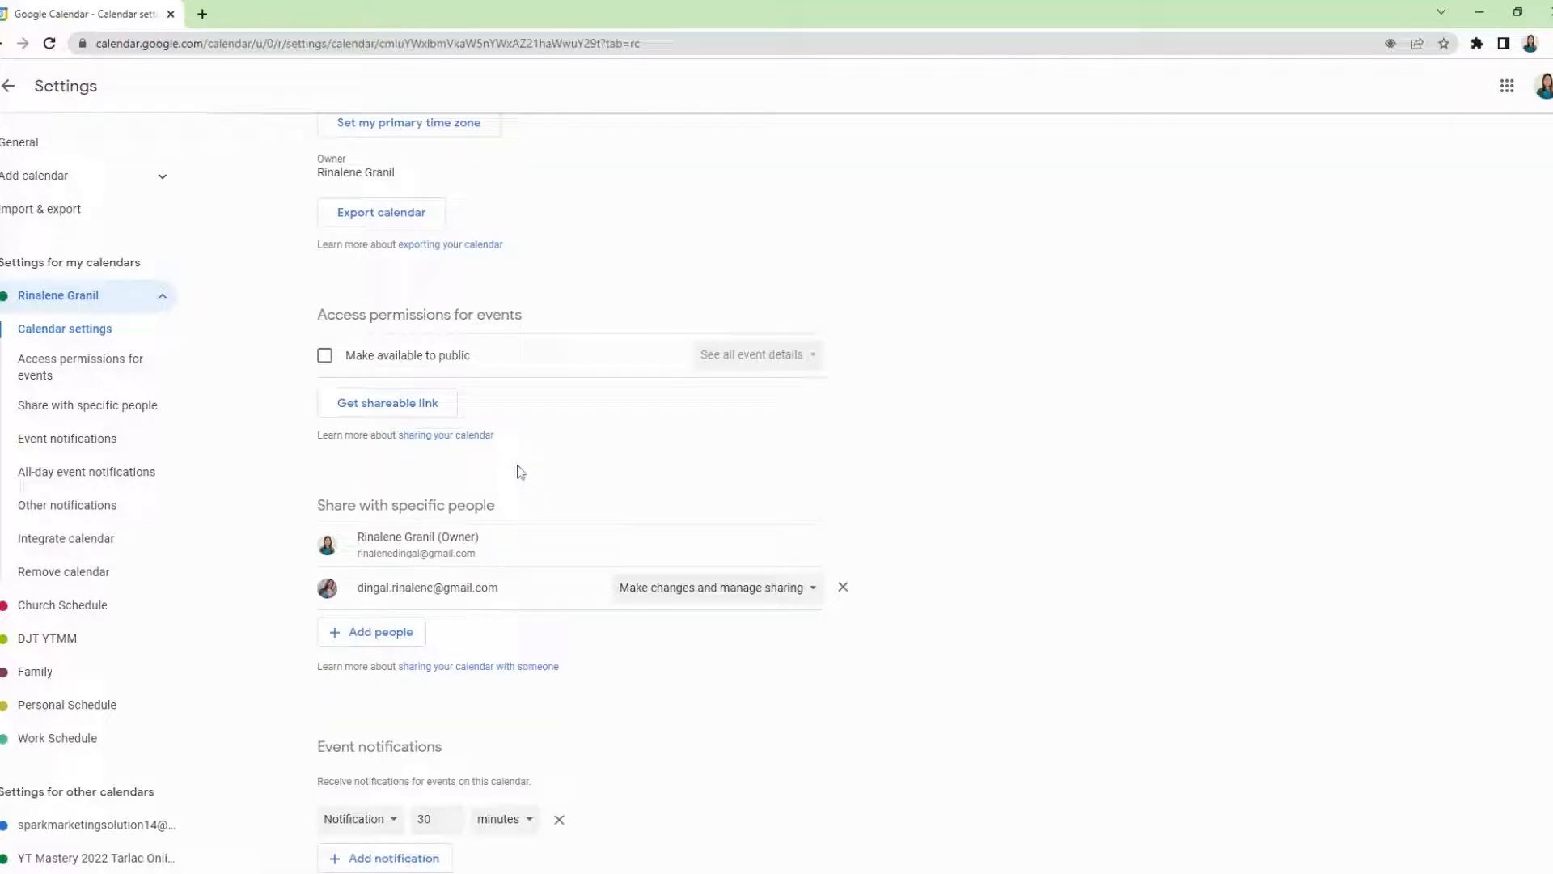
Export the owner's primary calendar as a downloaded zip file
{"action": "left_click", "coordinate": [386, 225]}
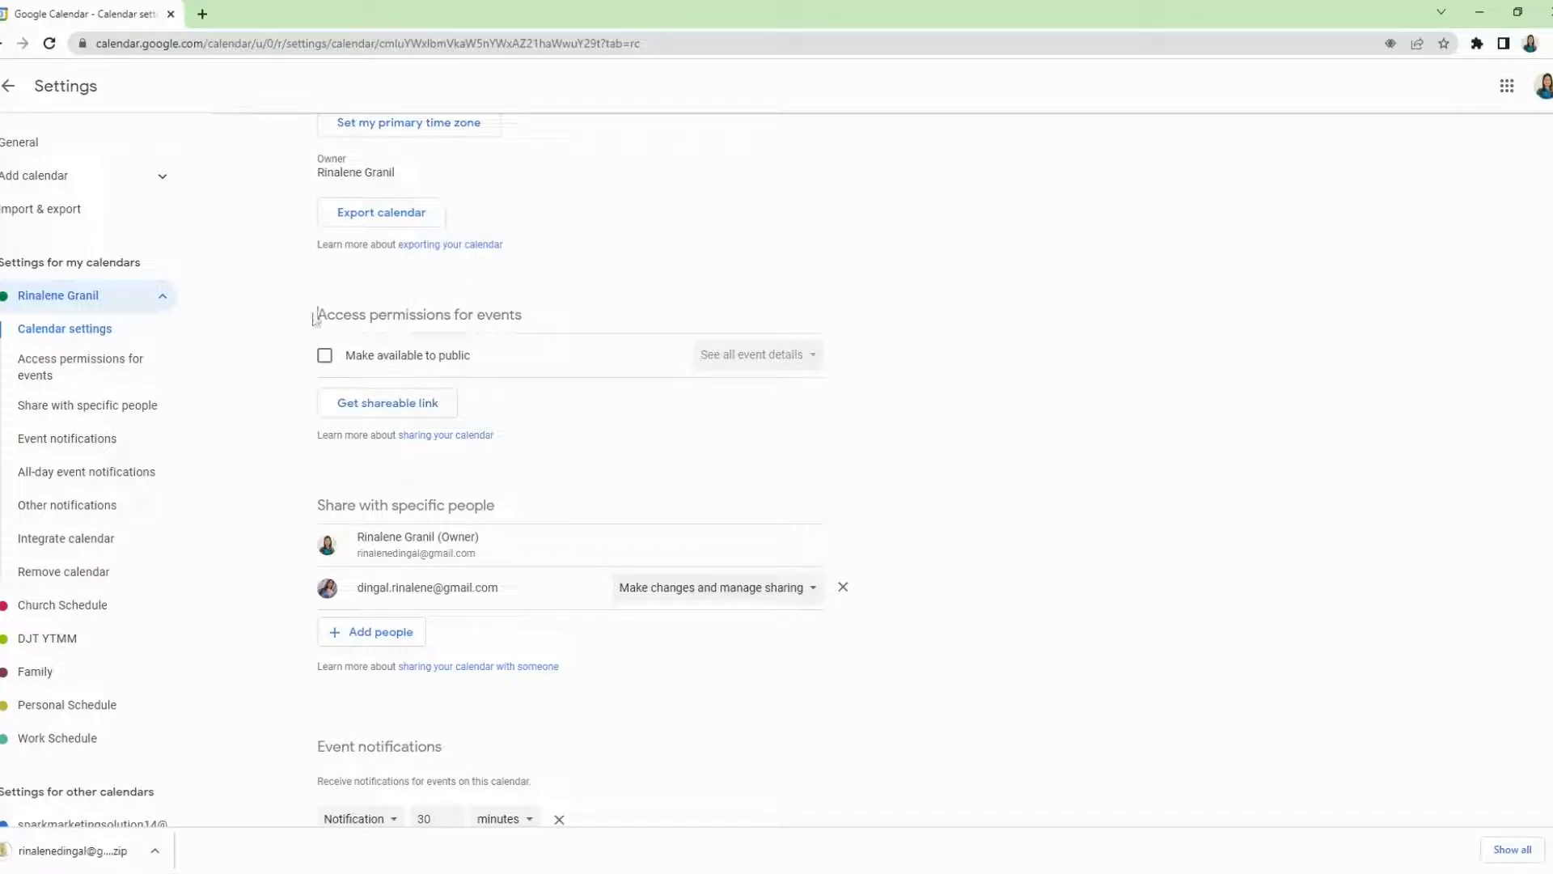
Try to make the primary calendar available to the public under its event access permissions, and cancel the change
{"action": "left_click_drag", "start_coordinate": [313, 316], "coordinate": [556, 325]}
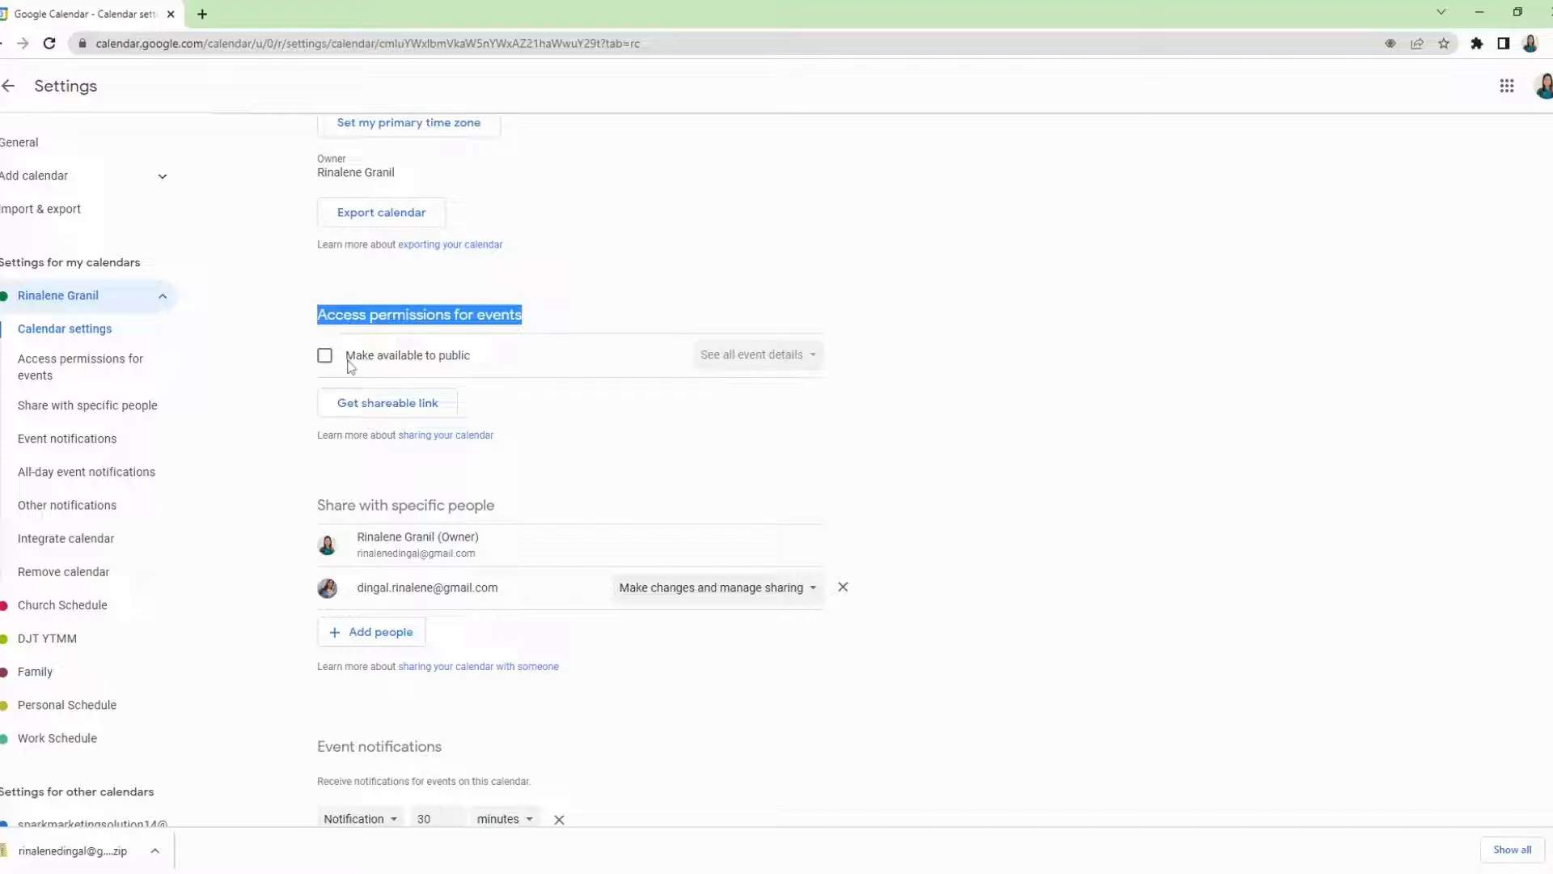
{"action": "left_click_drag", "start_coordinate": [347, 360], "coordinate": [493, 361]}
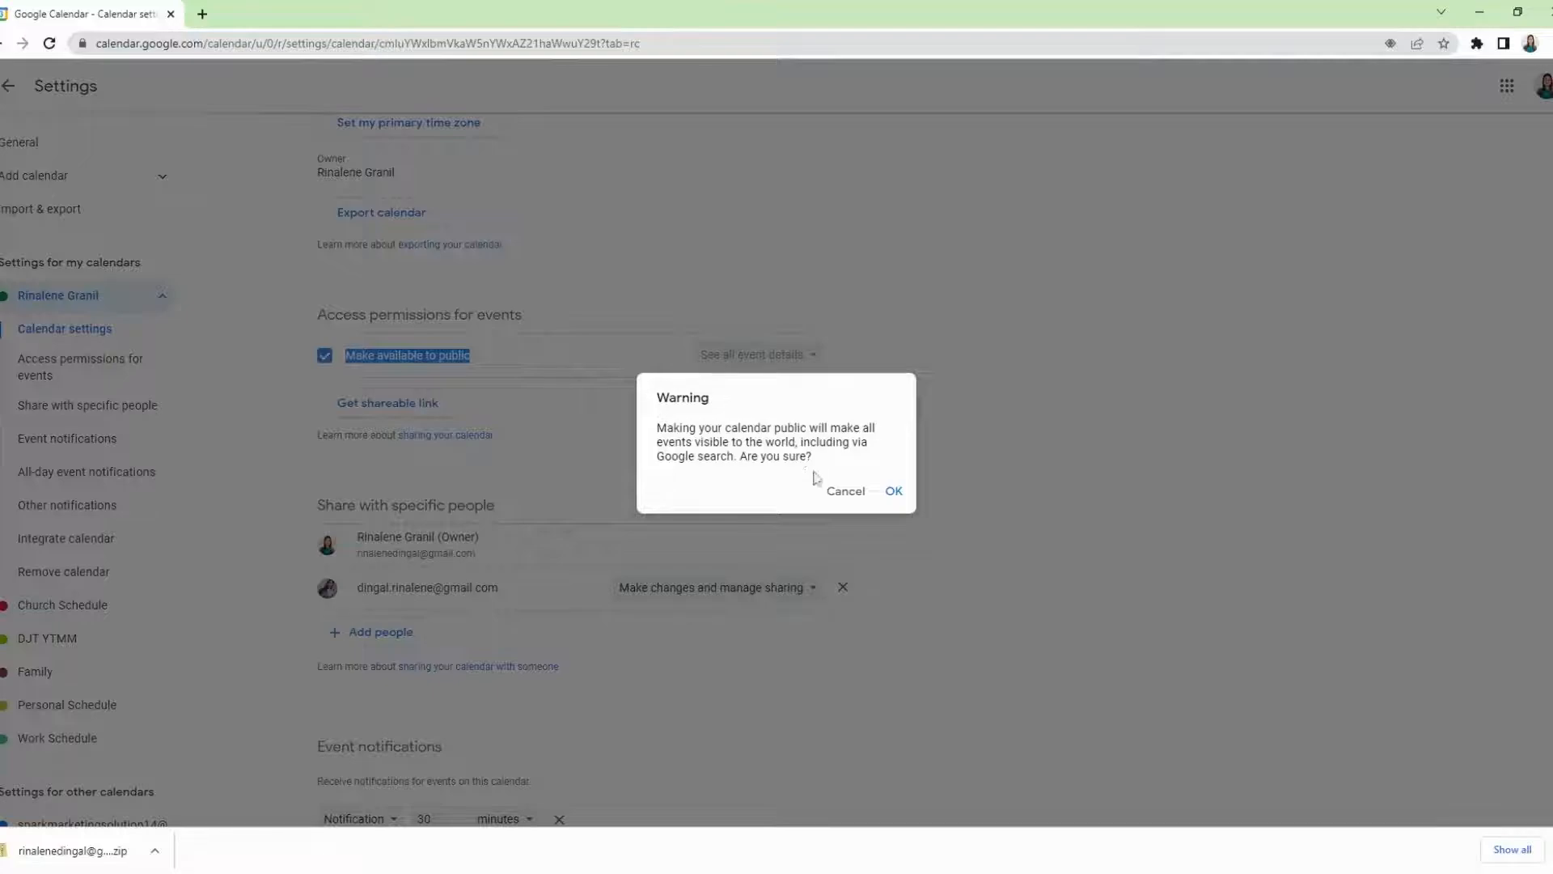
{"action": "left_click", "coordinate": [846, 490]}
Get the primary calendar's shareable link and copy it to the clipboard
{"action": "left_click", "coordinate": [389, 409]}
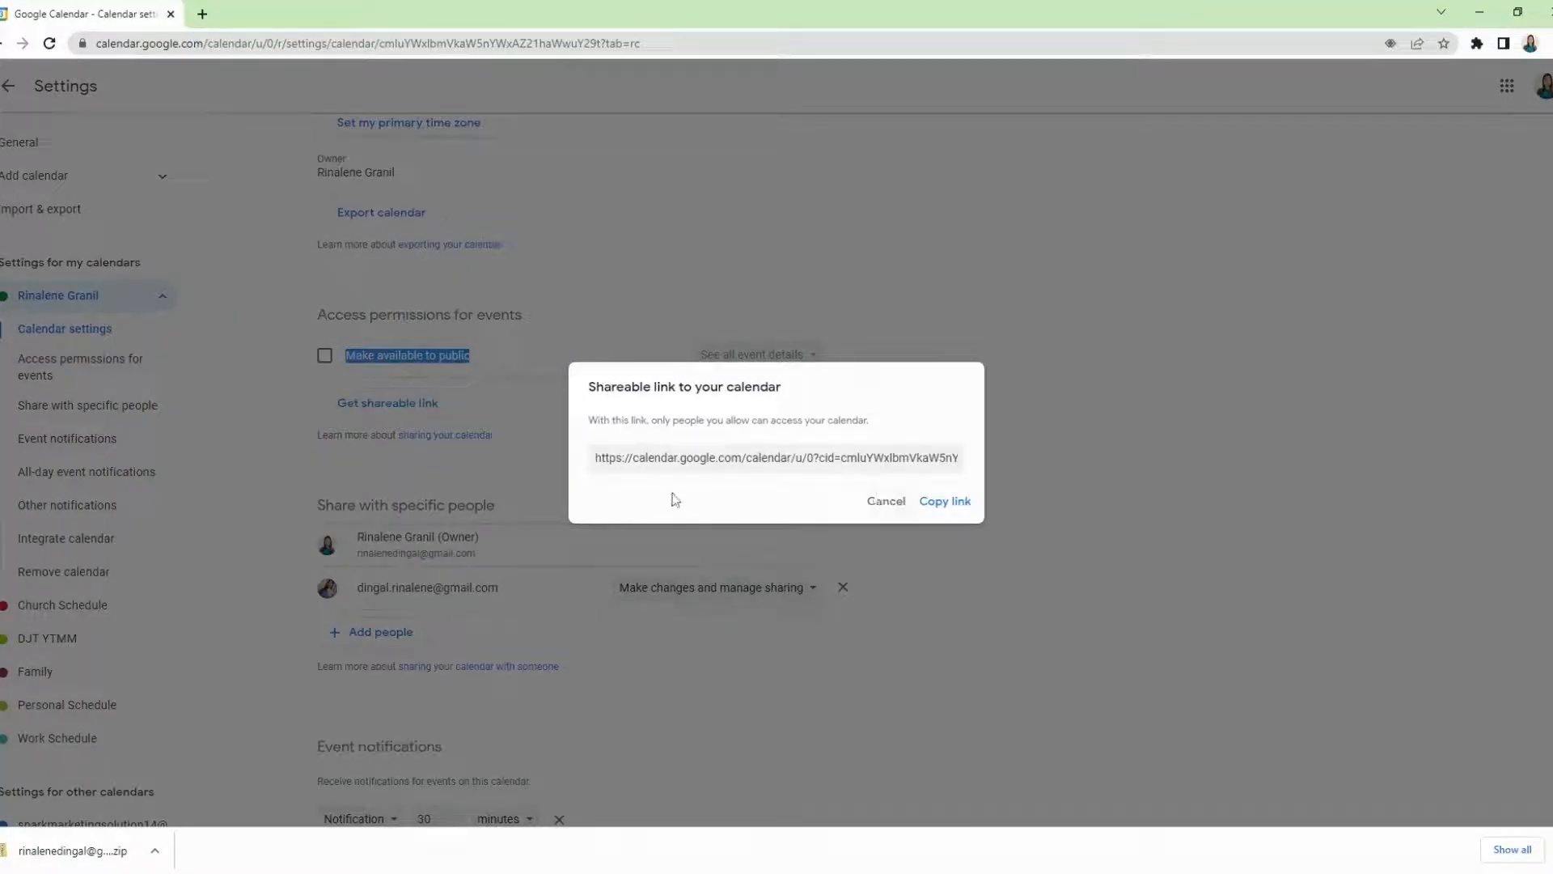
{"action": "left_click", "coordinate": [938, 502]}
{"action": "left_click", "coordinate": [894, 501]}
Review the primary calendar's sharing with specific people and its event, all-day event and other notification settings
{"action": "scroll", "coordinate": [458, 485], "scroll_direction": "down", "scroll_amount": 2}
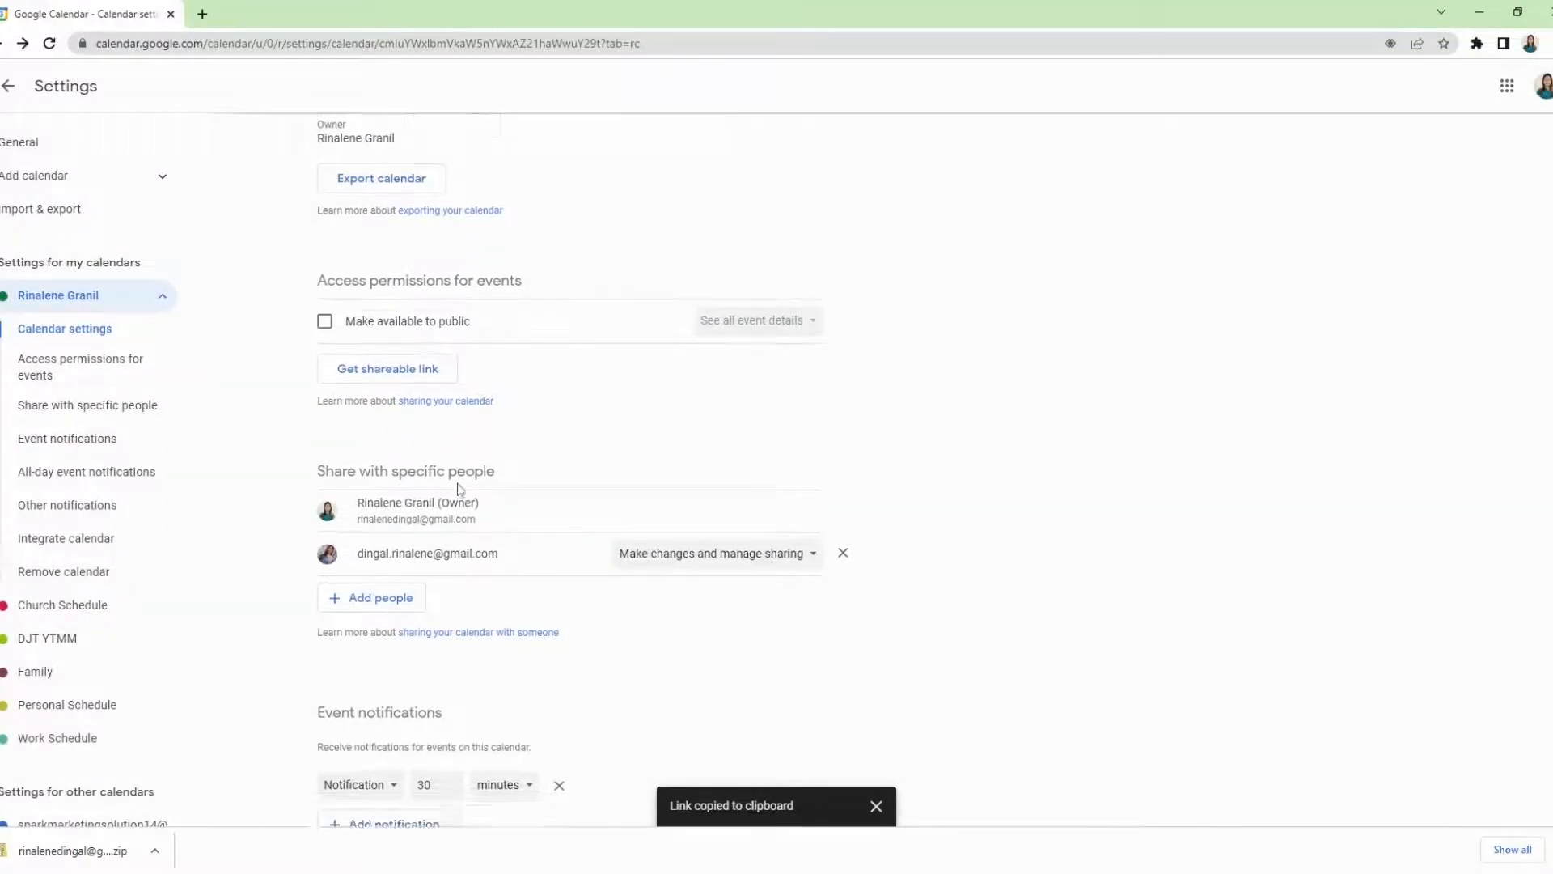
{"action": "left_click_drag", "start_coordinate": [306, 345], "coordinate": [603, 349]}
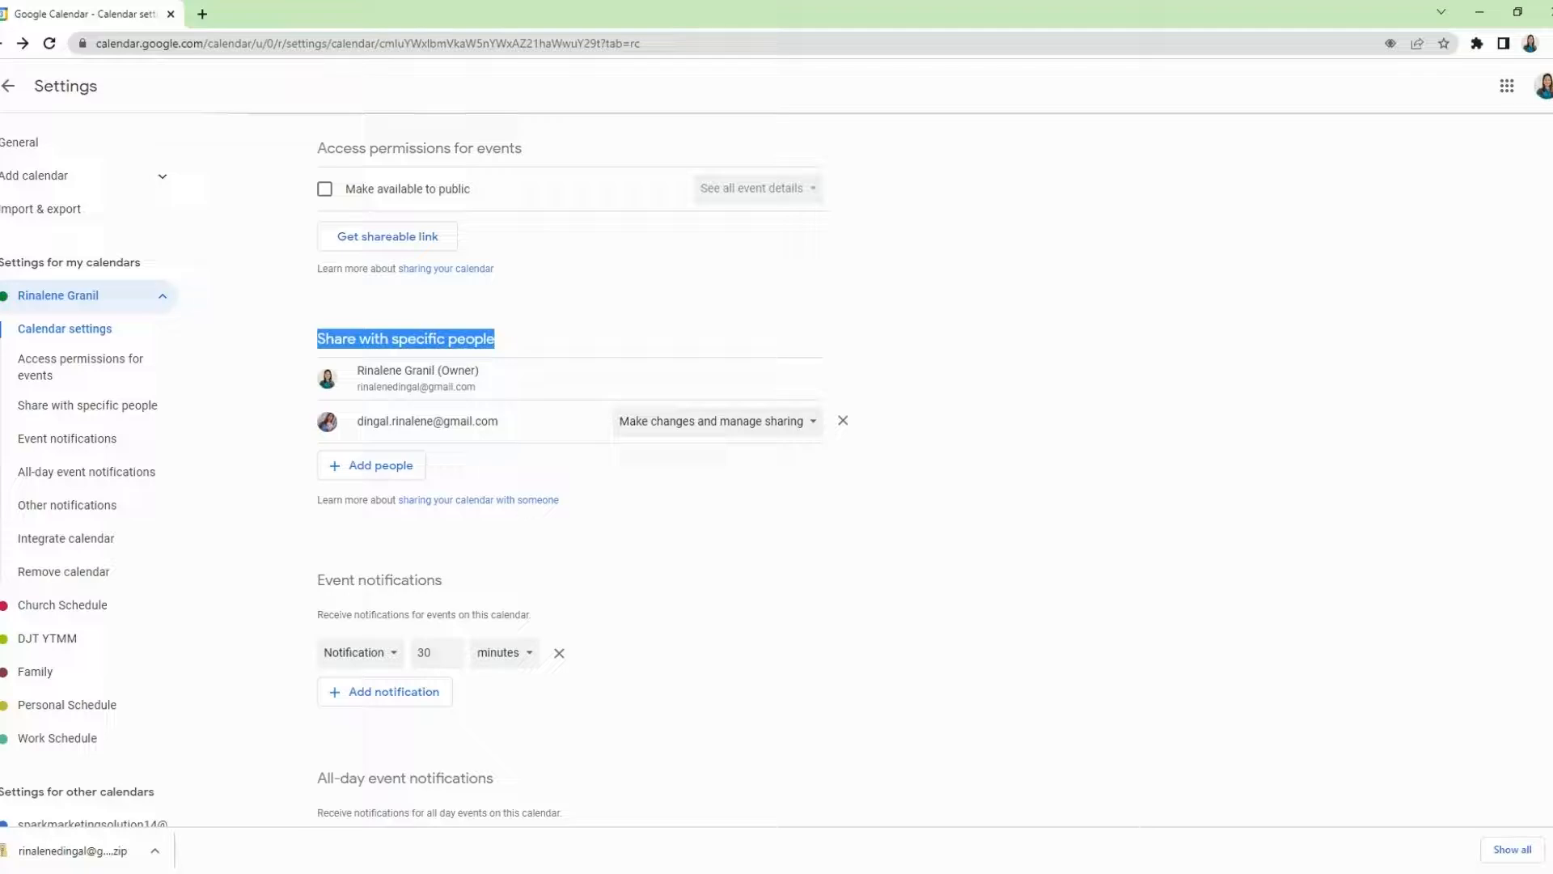
{"action": "left_click", "coordinate": [674, 498]}
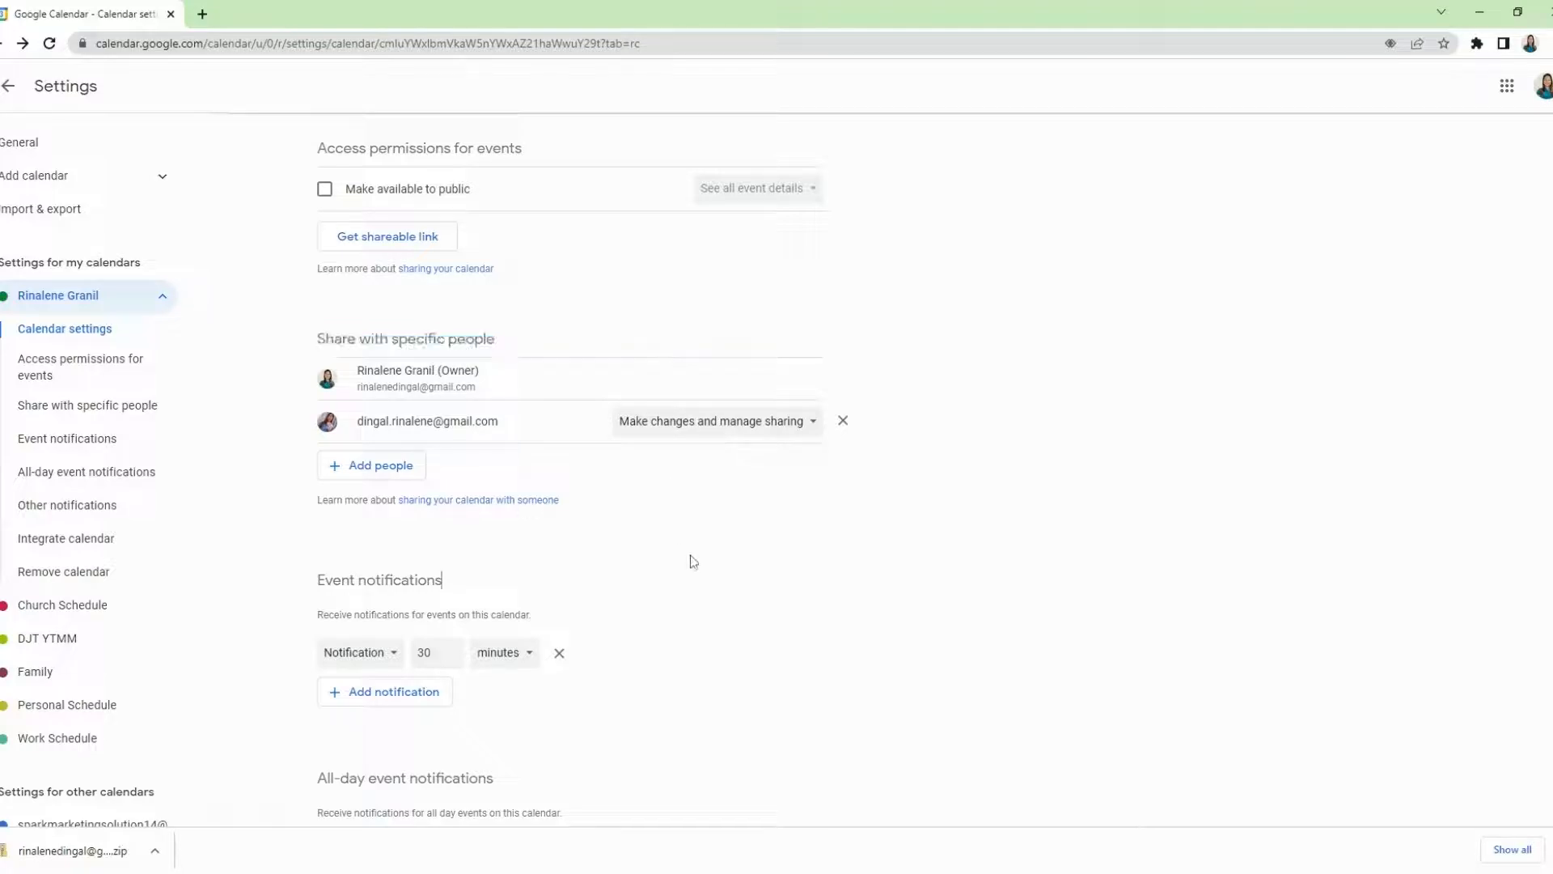
{"action": "scroll", "coordinate": [694, 557], "scroll_direction": "down", "scroll_amount": 2}
{"action": "left_click_drag", "start_coordinate": [299, 430], "coordinate": [526, 438]}
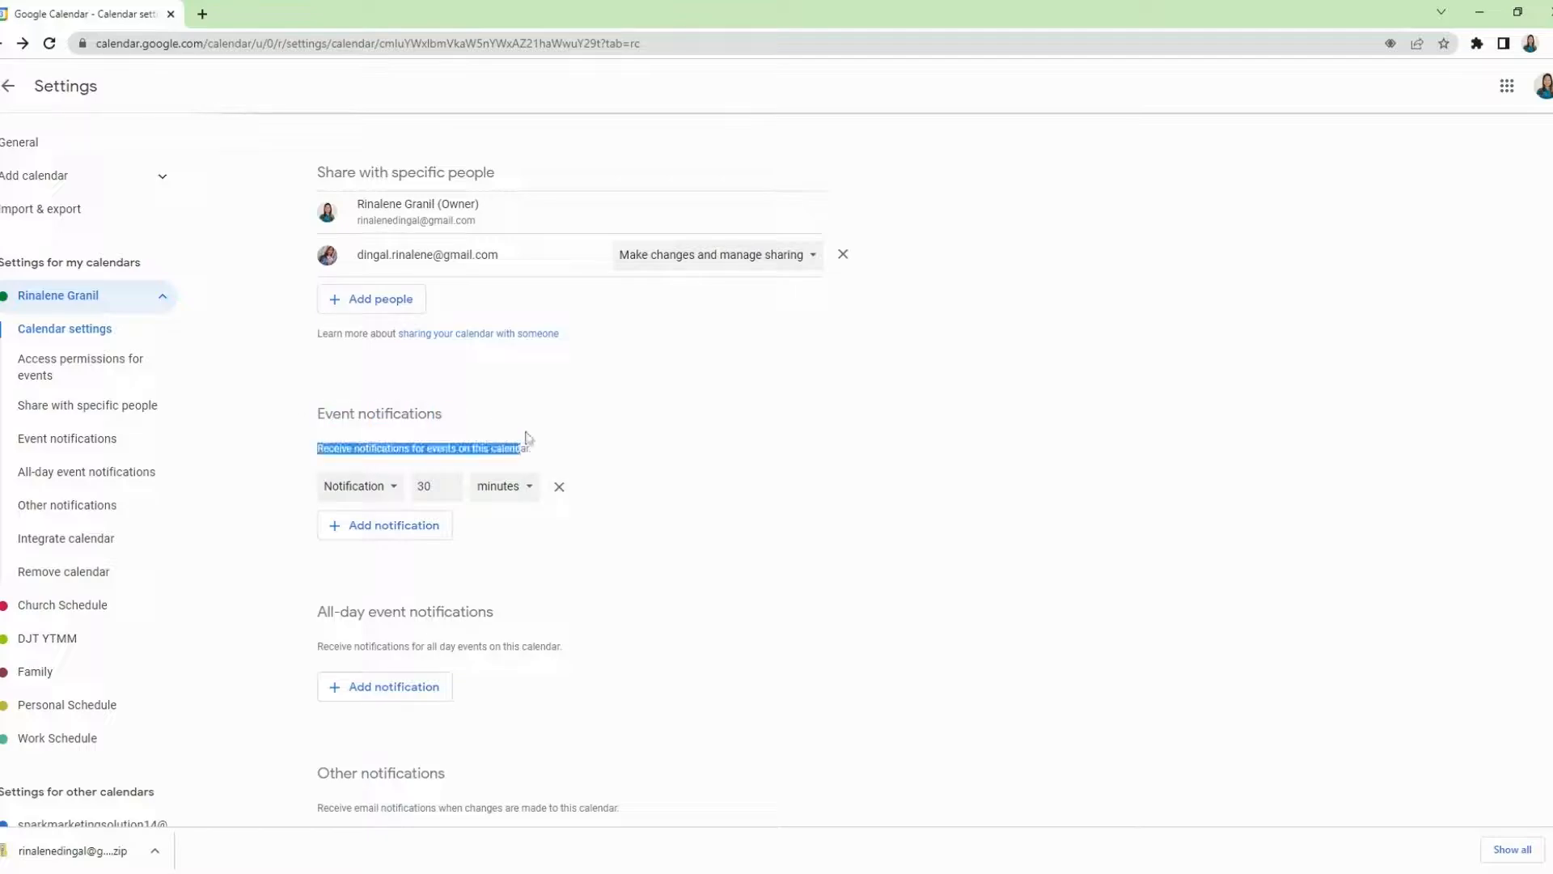
{"action": "scroll", "coordinate": [635, 560], "scroll_direction": "down", "scroll_amount": 1}
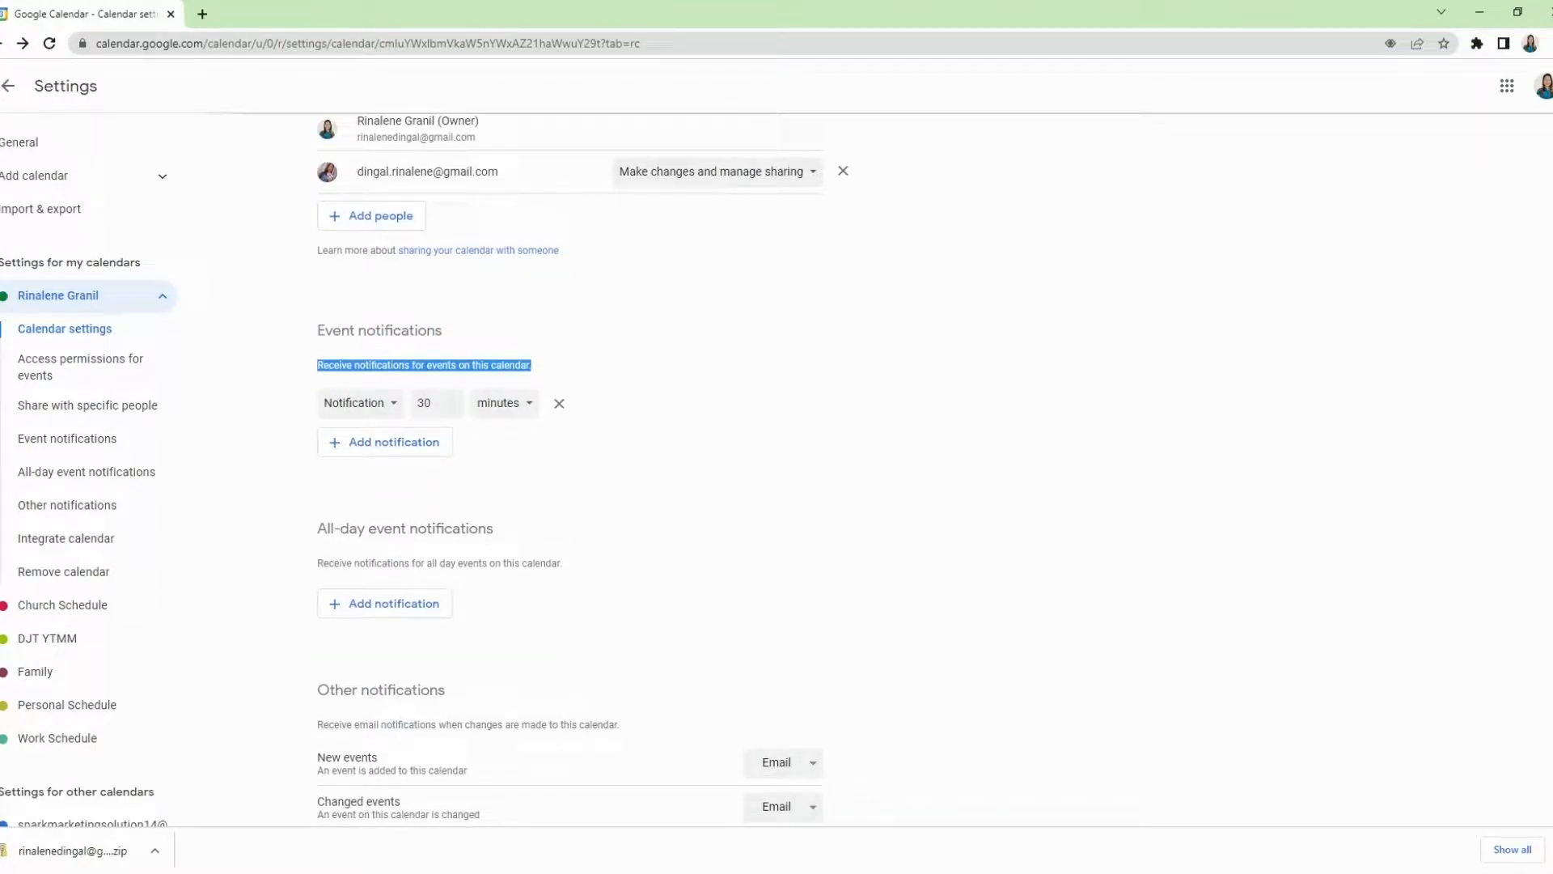
{"action": "scroll", "coordinate": [655, 645], "scroll_direction": "down", "scroll_amount": 2}
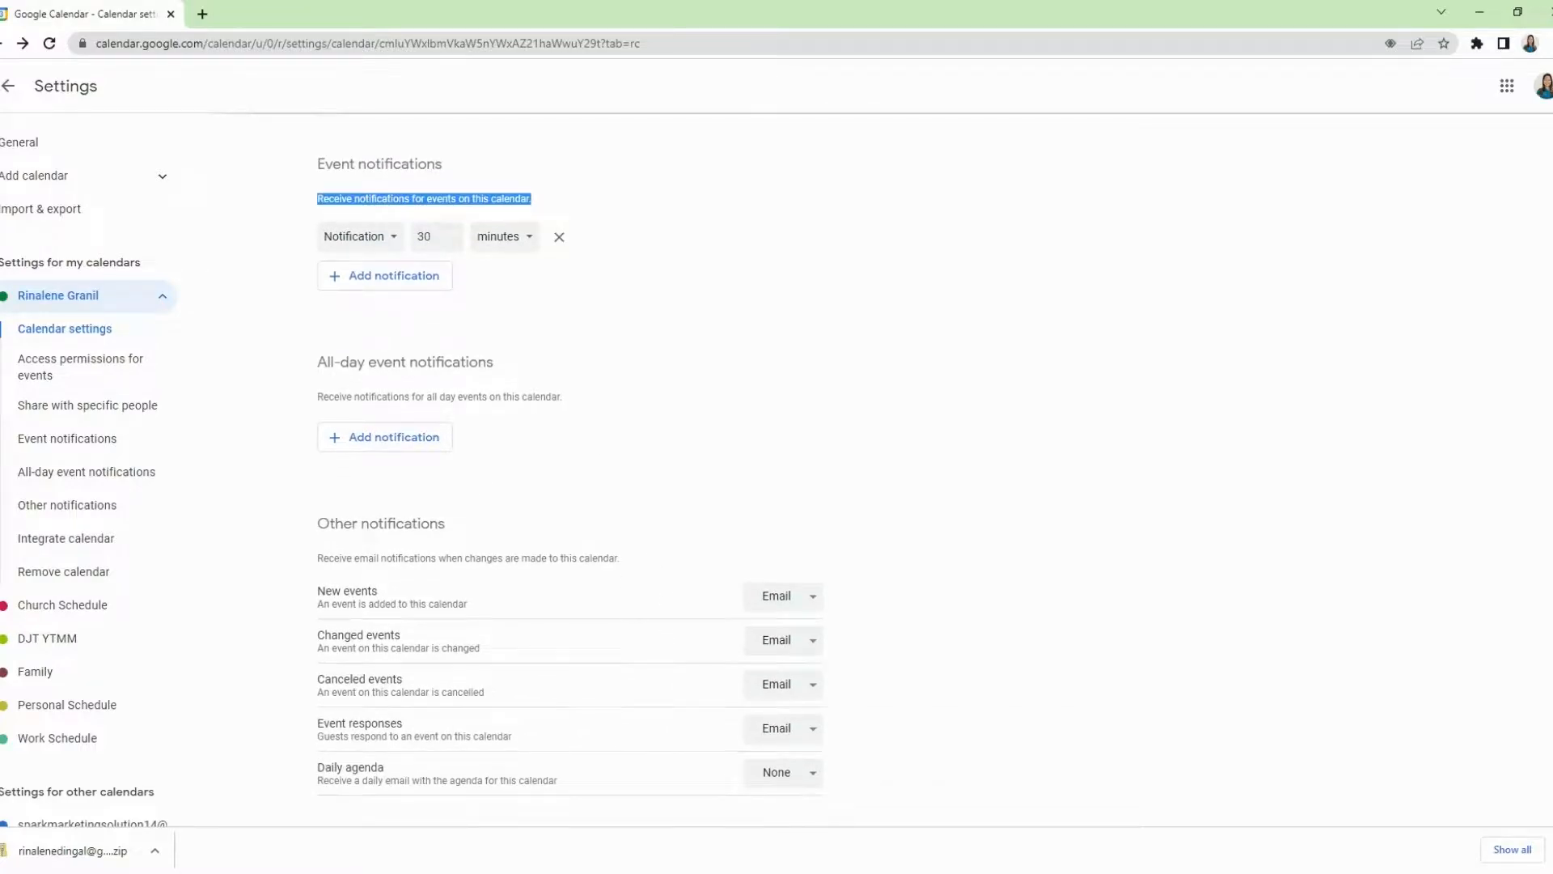
{"action": "left_click_drag", "start_coordinate": [317, 369], "coordinate": [576, 405]}
{"action": "left_click", "coordinate": [610, 409]}
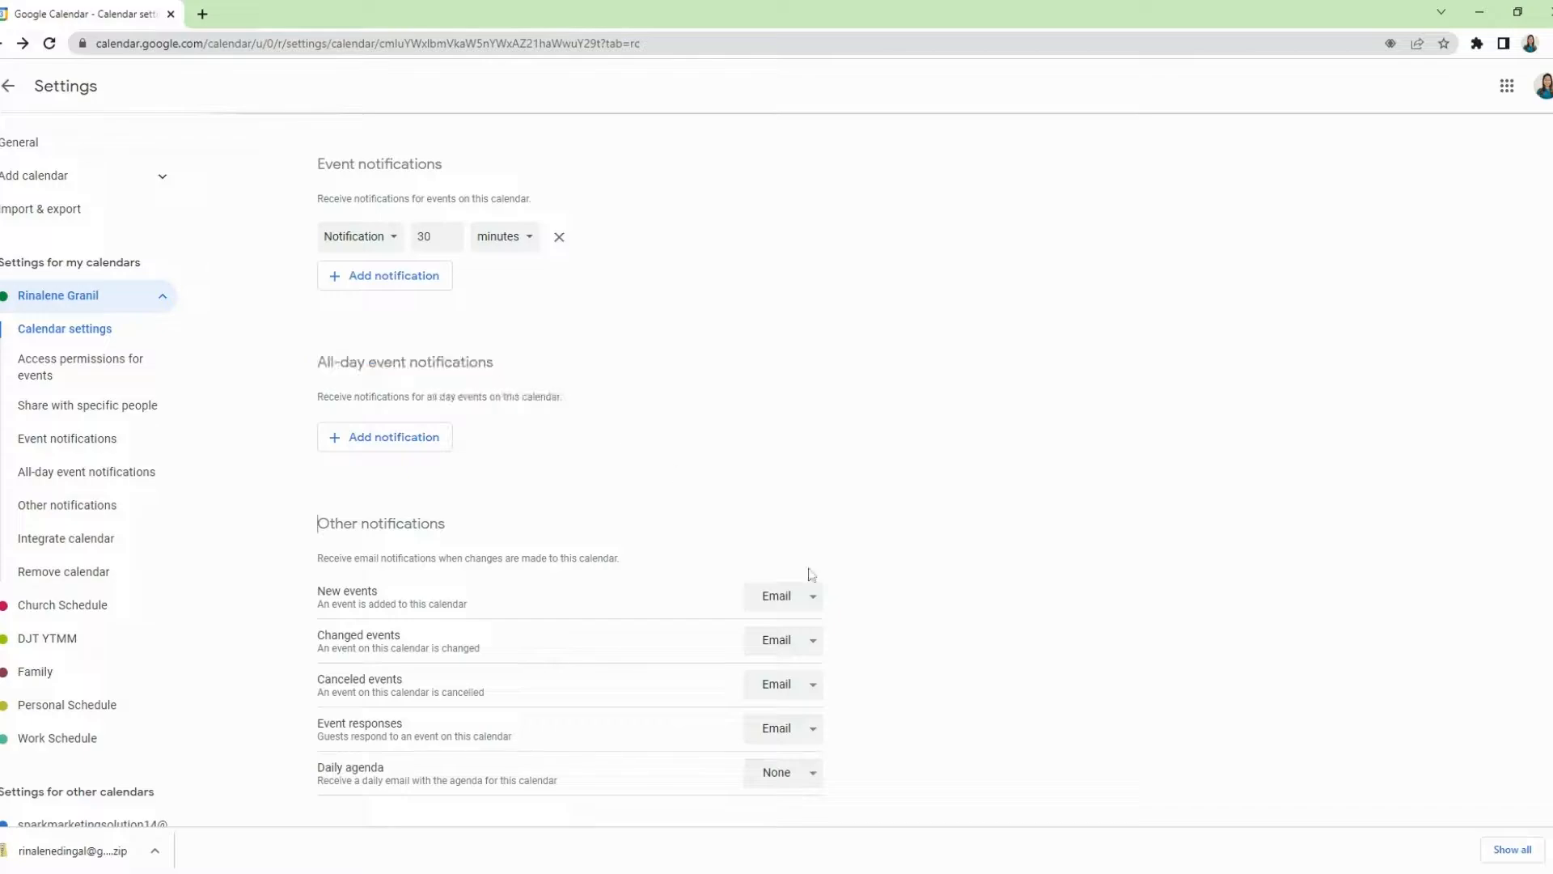
{"action": "scroll", "coordinate": [812, 576], "scroll_direction": "down", "scroll_amount": 2}
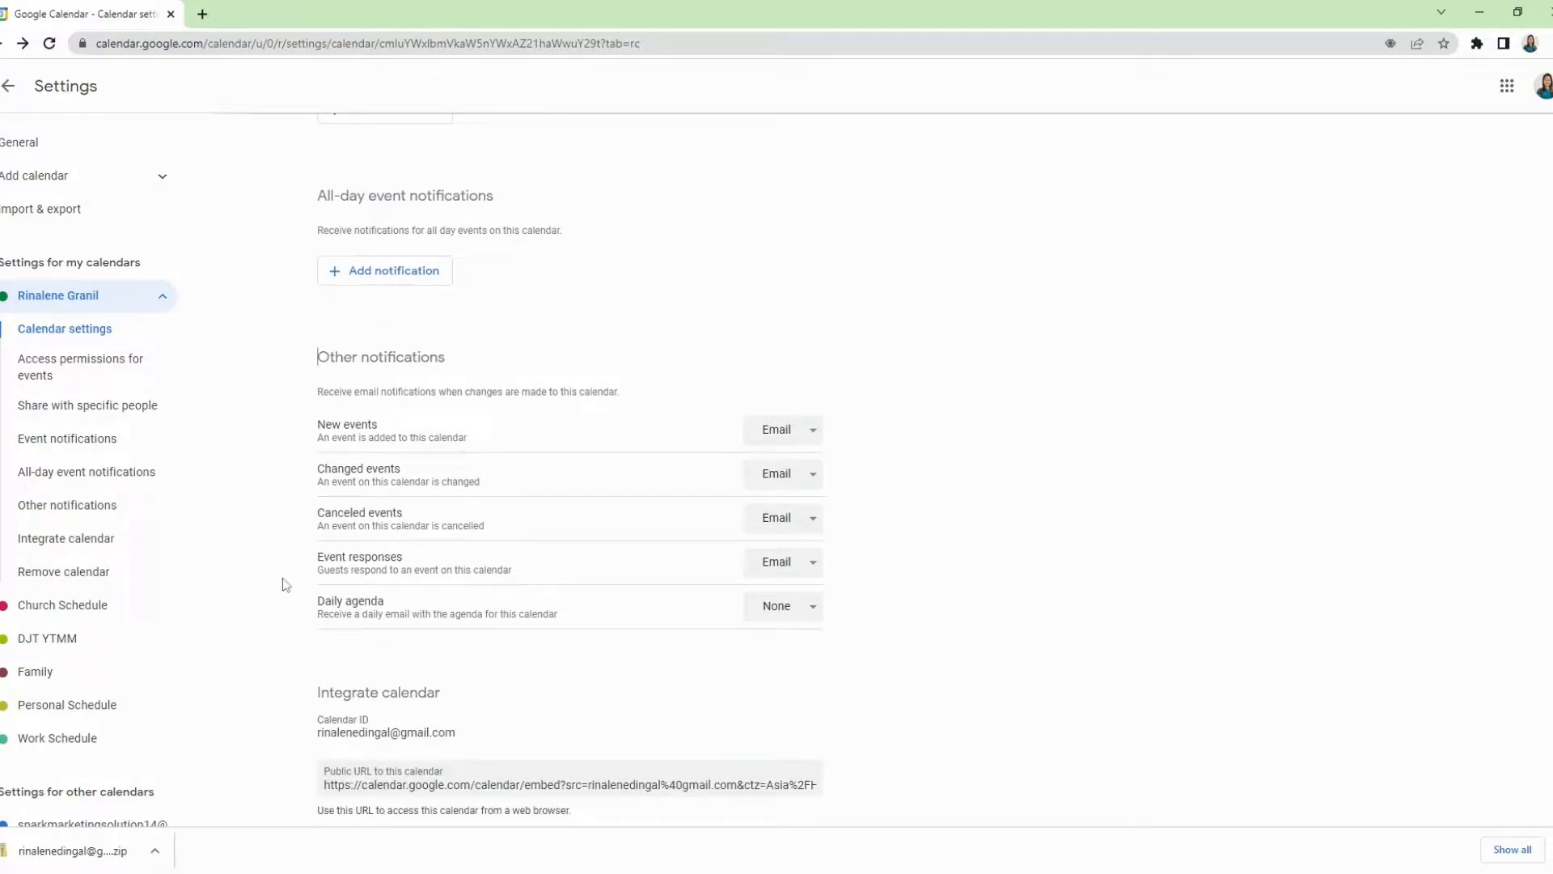
{"action": "scroll", "coordinate": [97, 638], "scroll_direction": "down", "scroll_amount": 1}
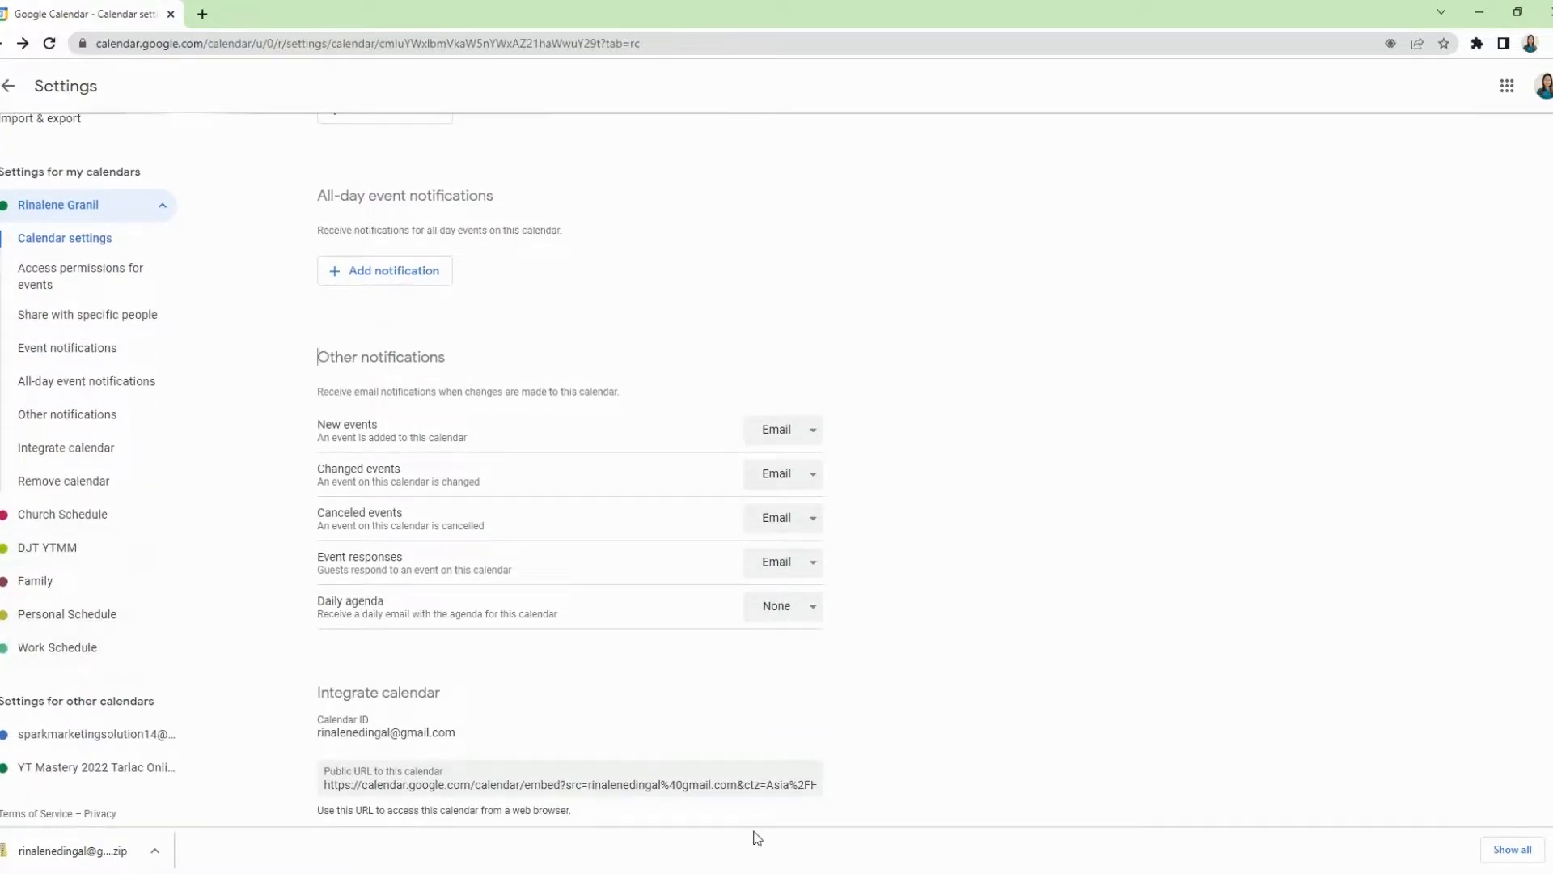